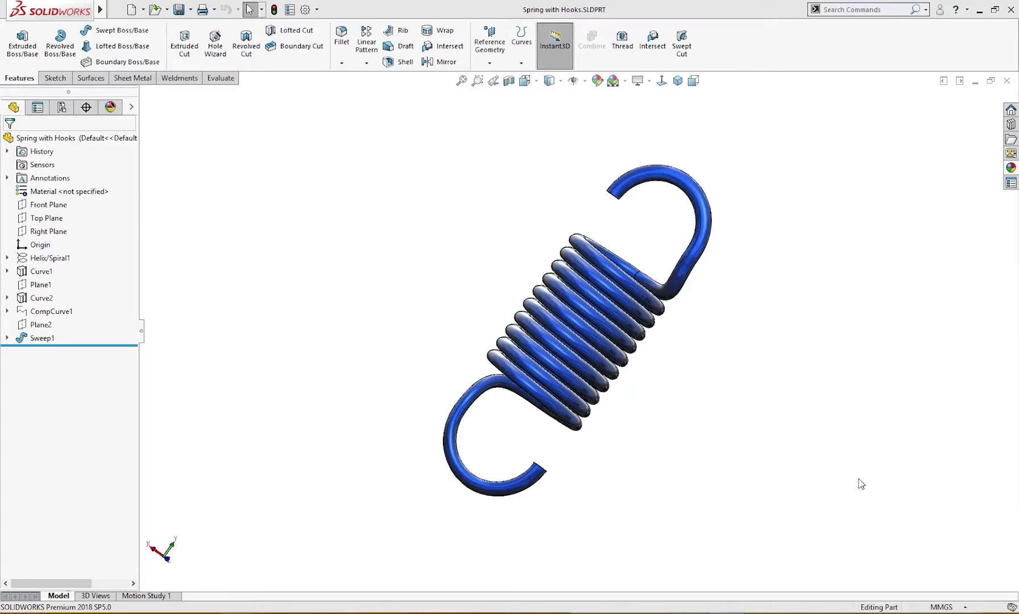
middle_click_drag(670, 397, 645, 307)
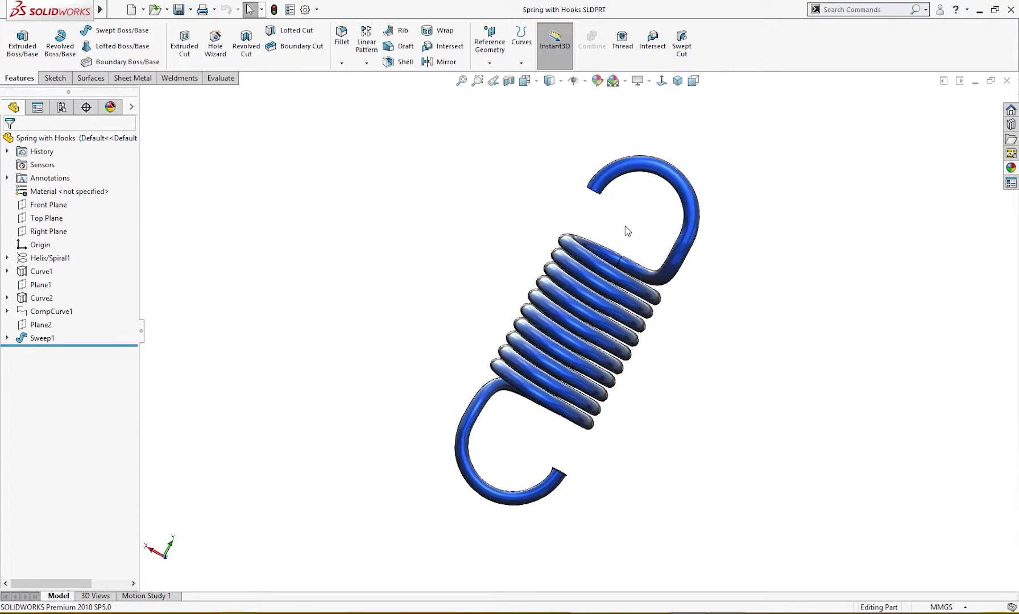
left_click(529, 66)
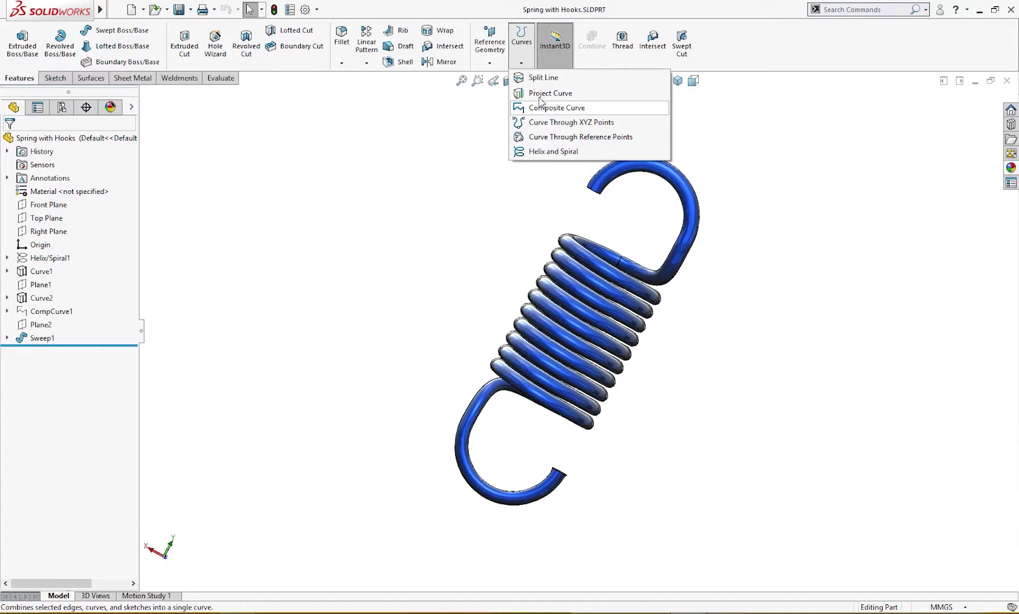
left_click(387, 158)
middle_click_drag(413, 173, 406, 215)
key("ctrl+7")
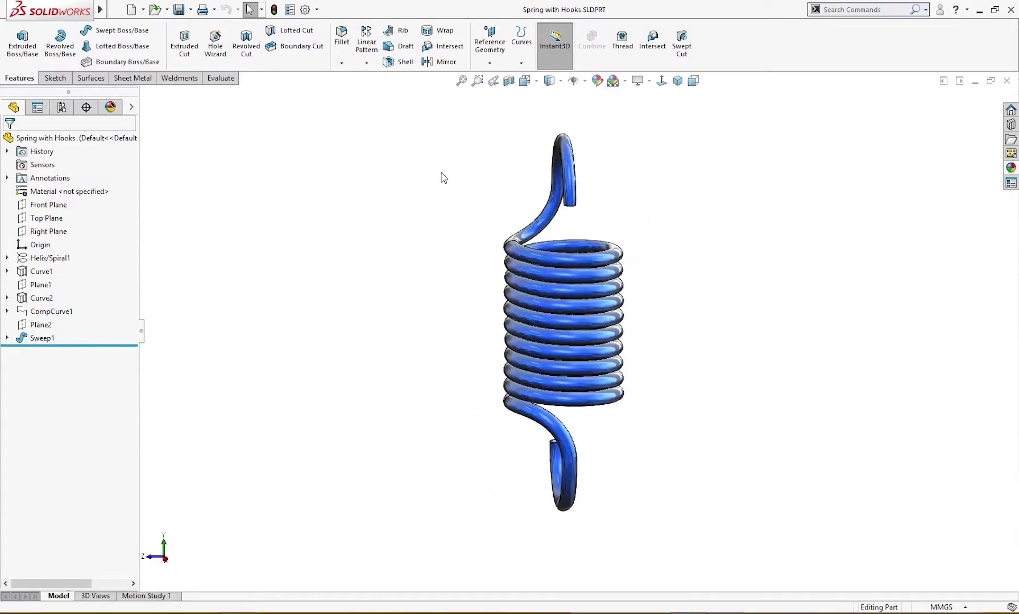
Step: Create a new part document
left_click(132, 10)
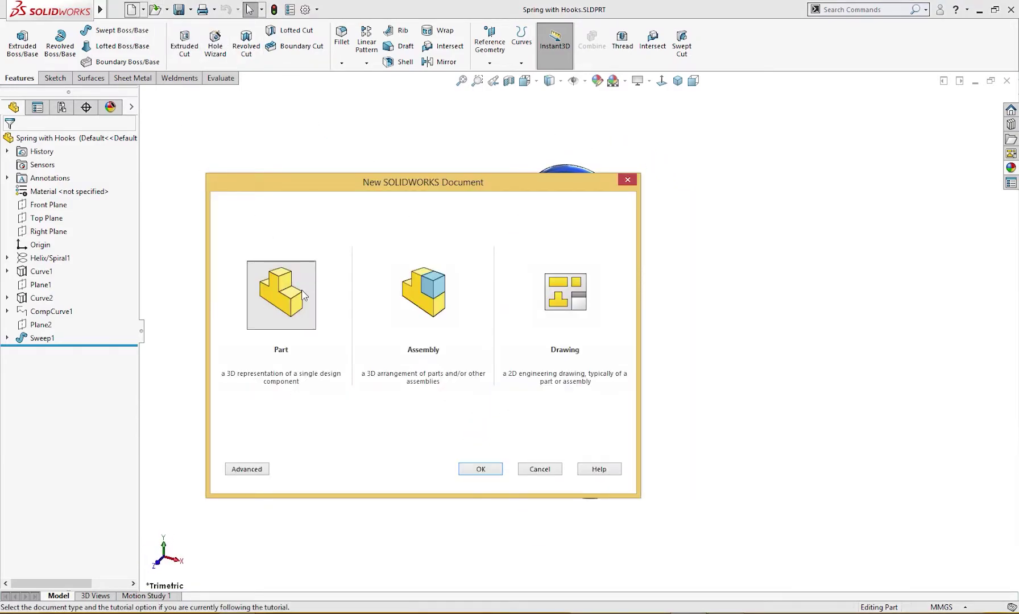
left_click(288, 312)
left_click(478, 470)
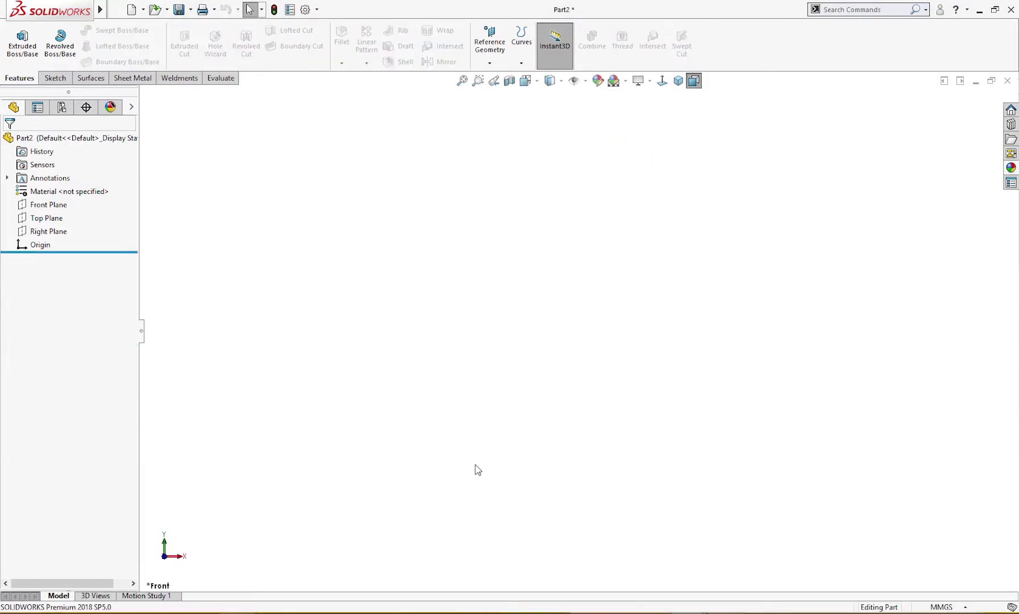
Step: Sketch a 60 mm diameter circle centred on the origin on the Top Plane and exit the sketch
left_click(46, 218)
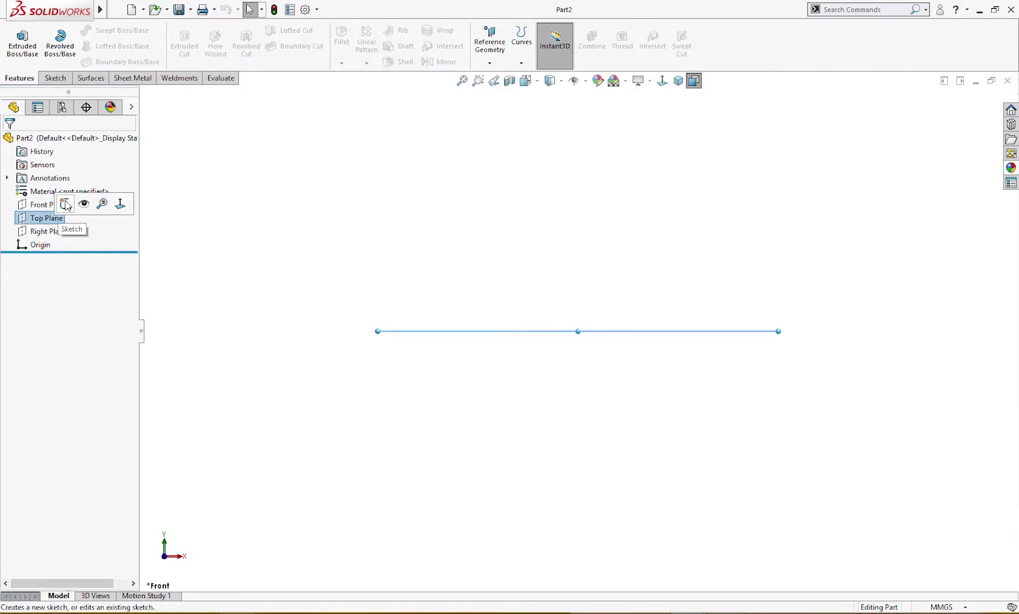
left_click(66, 204)
right_click_drag(312, 239, 373, 235)
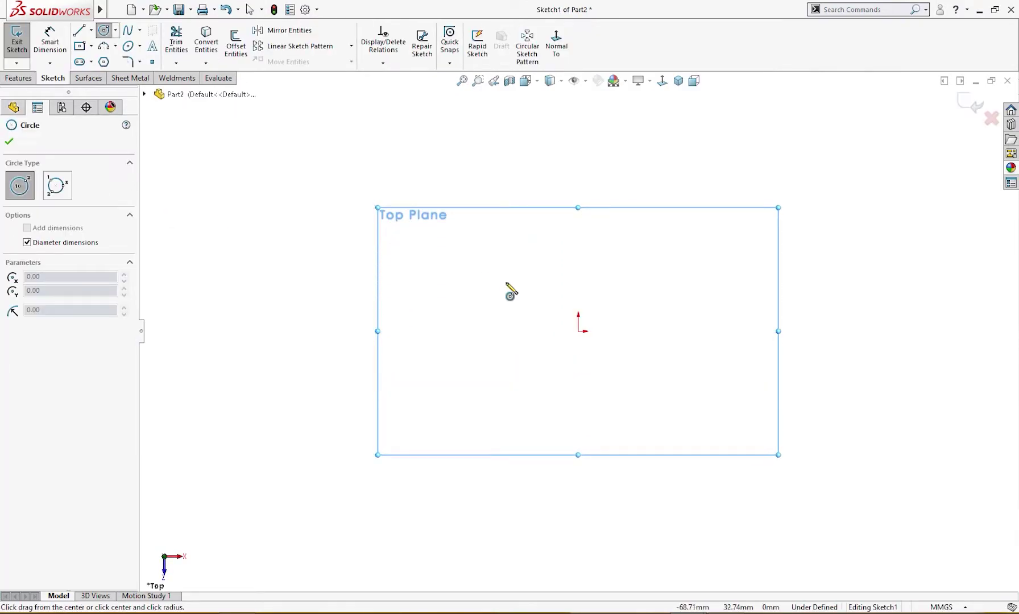
left_click(579, 332)
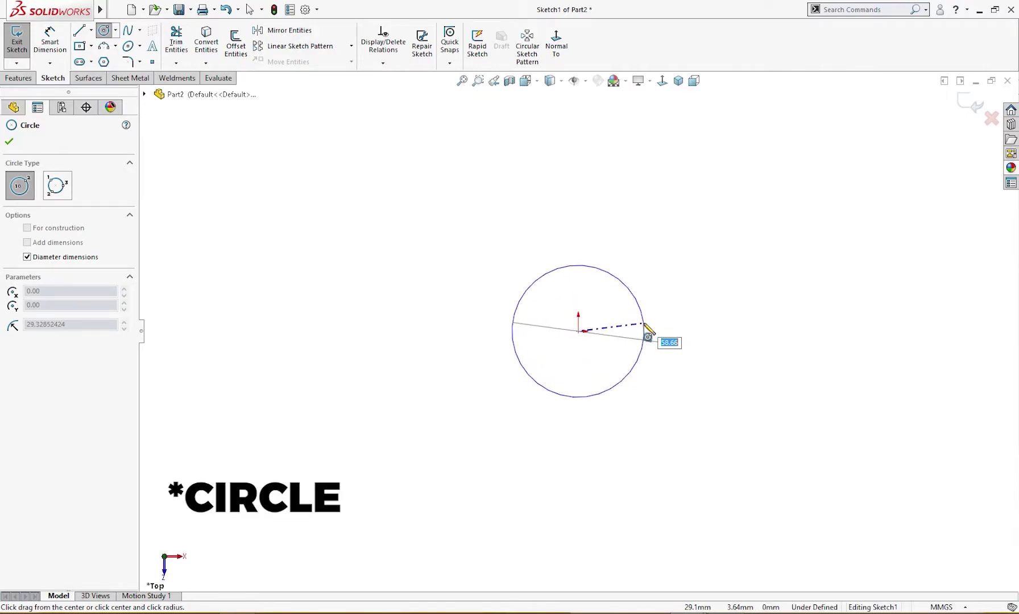
type("60")
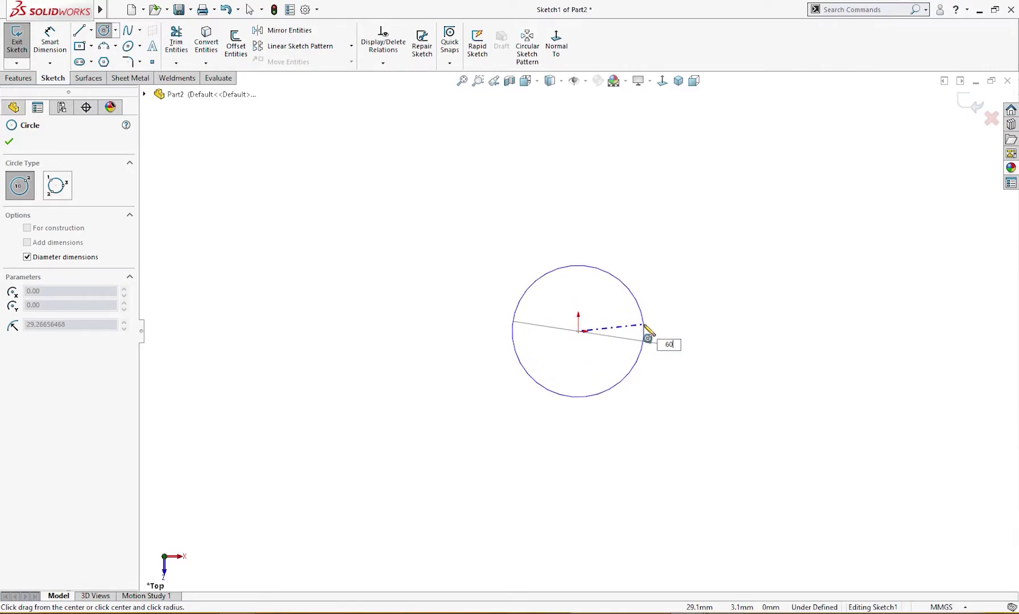
key("Return")
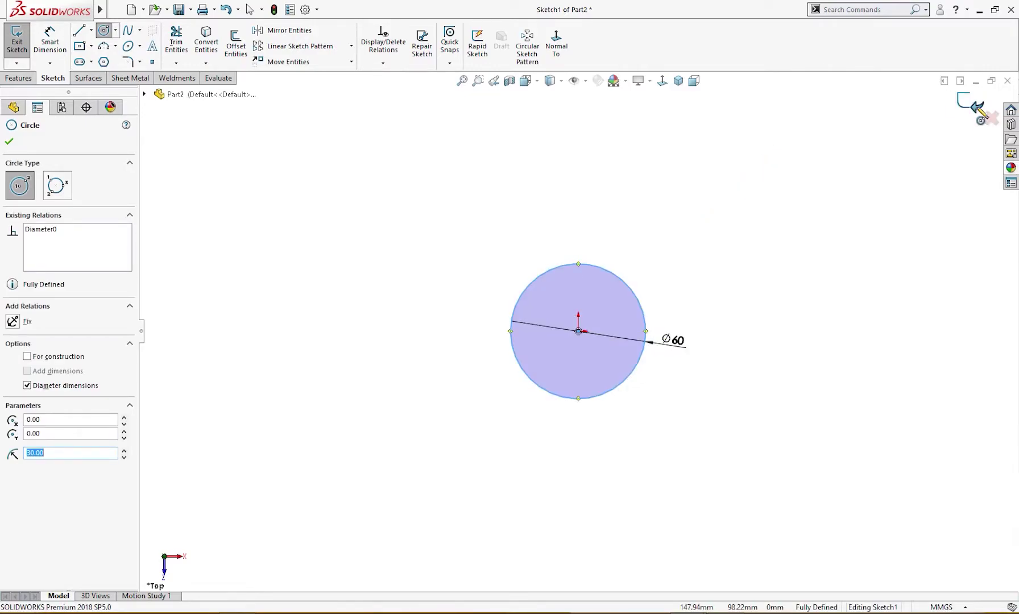
left_click(973, 104)
Step: Create a clockwise constant-pitch helix from the circle with 90 mm height, 9 mm pitch and 0° start angle
middle_click_drag(581, 251, 592, 191)
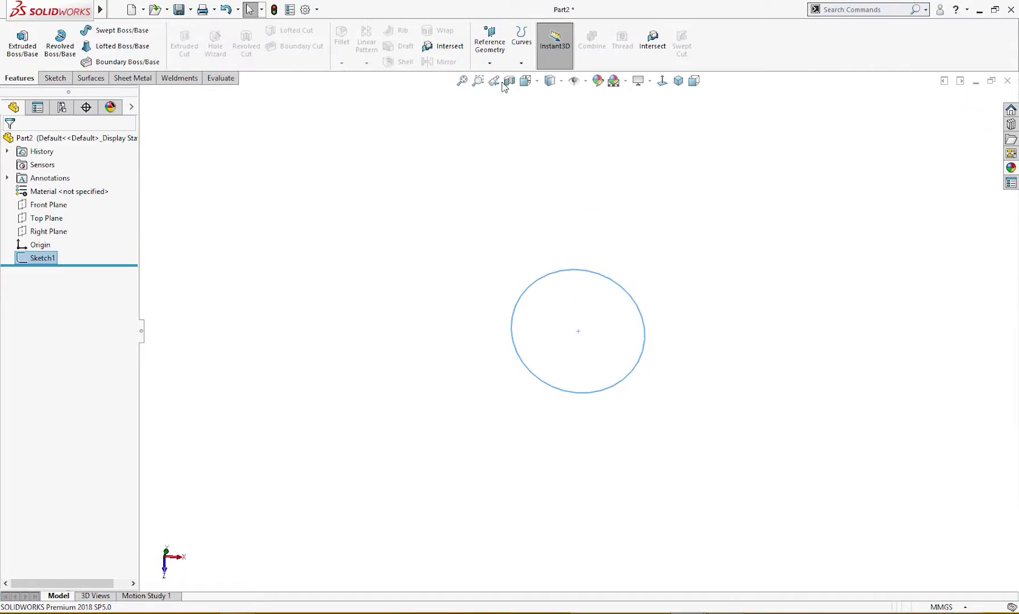
left_click(521, 65)
left_click(531, 135)
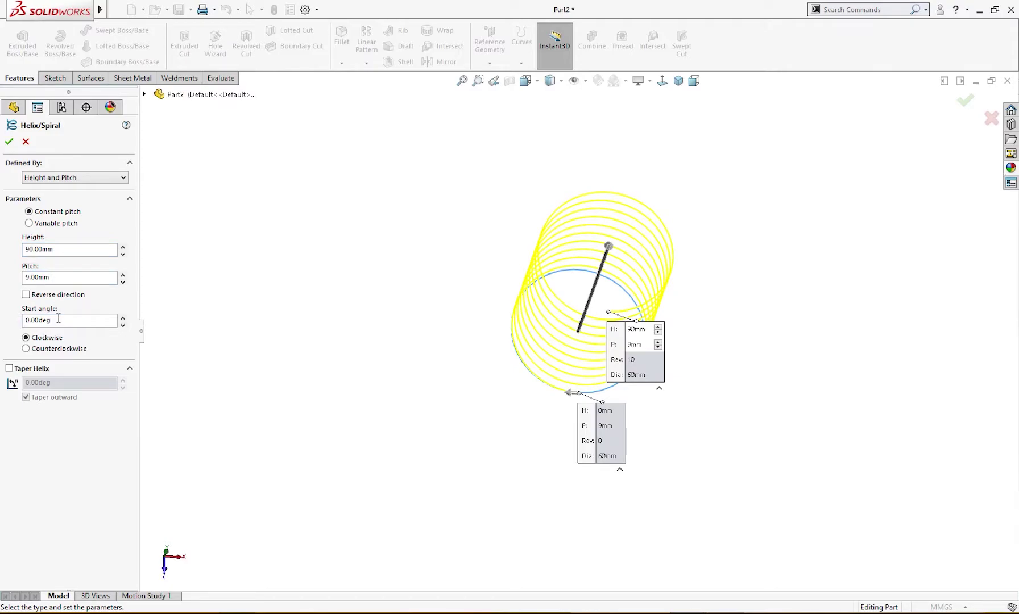
middle_click_drag(189, 320, 228, 316)
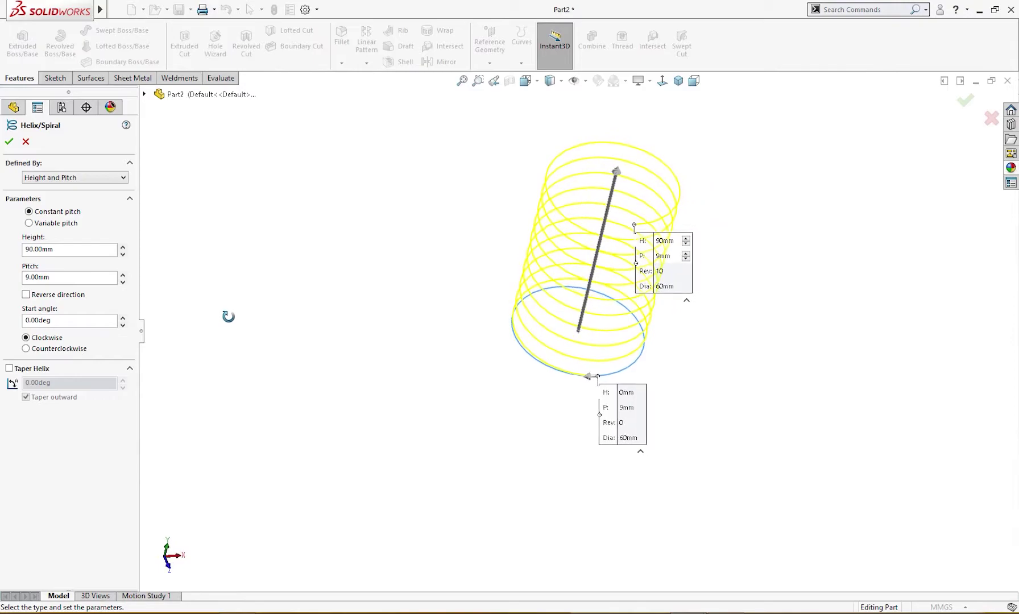
left_click(10, 142)
Step: On the Top Plane, sketch a 90° centerpoint arc of about 34 mm radius centred on the origin, starting near the helix's lower end
middle_click_drag(244, 253, 353, 214)
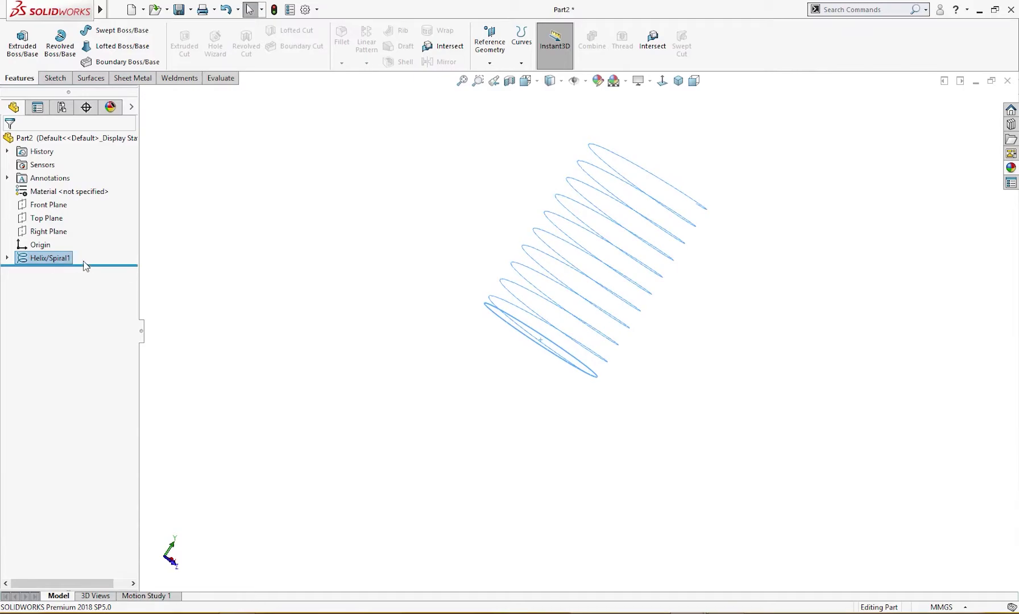
left_click(42, 220)
left_click(53, 198)
mouse_move(262, 270)
middle_mouse_down()
mouse_move(303, 289)
mouse_move(289, 317)
mouse_move(242, 348)
middle_mouse_up()
left_click(104, 46)
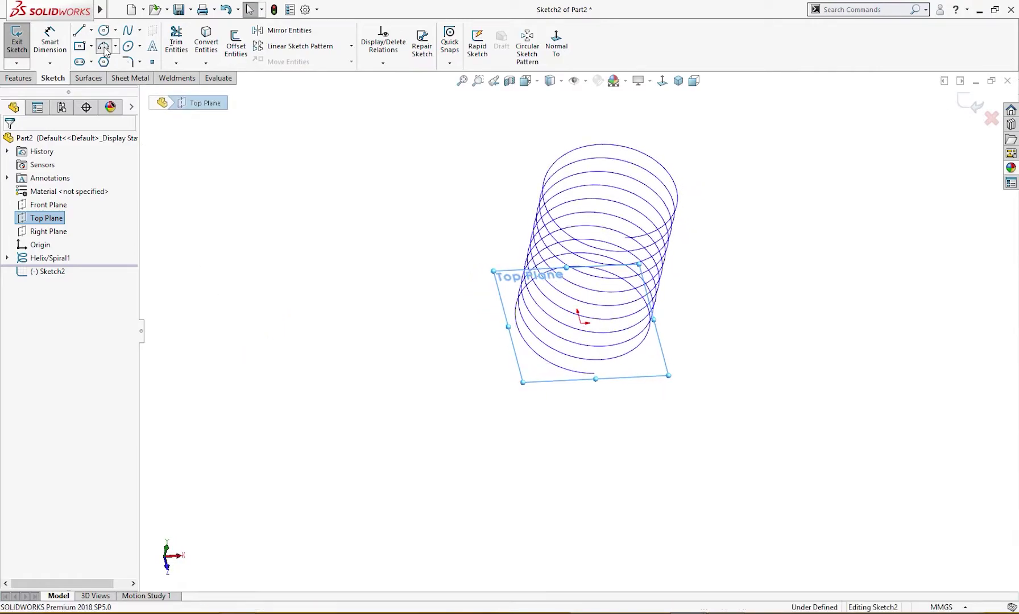
left_click(20, 188)
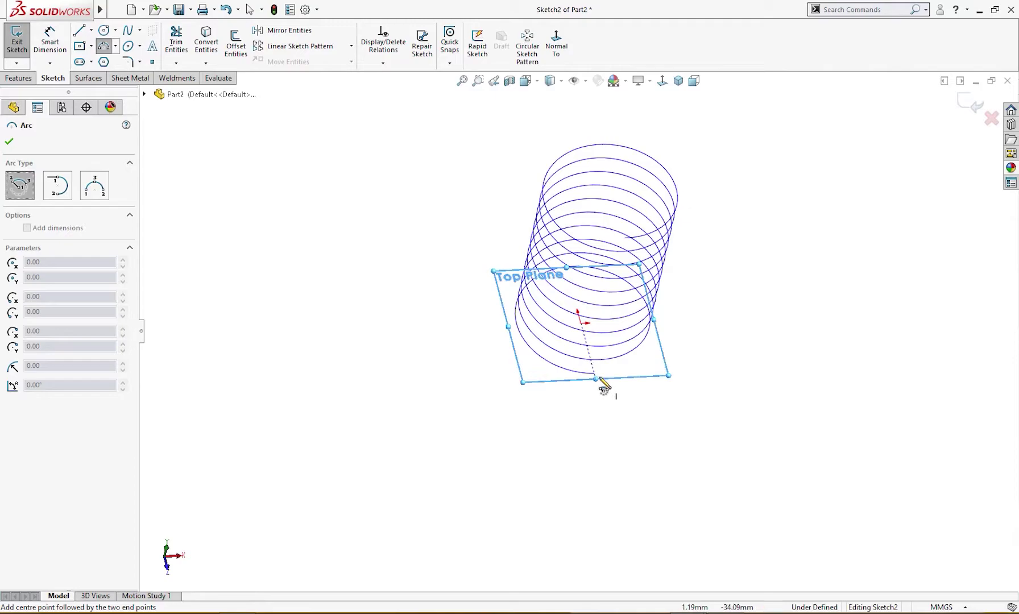
left_click(580, 324)
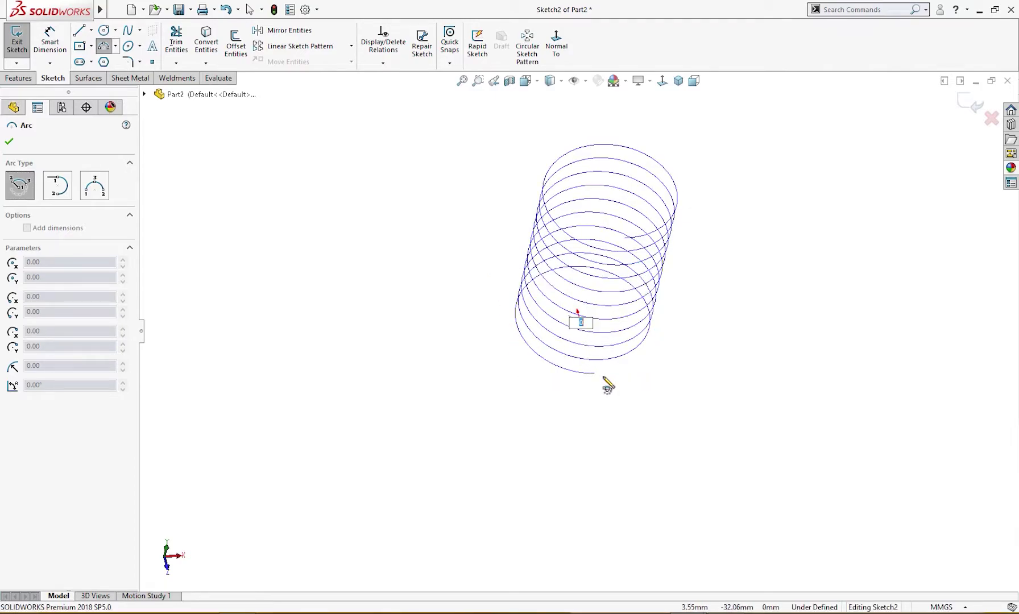
key("Return")
key("Return")
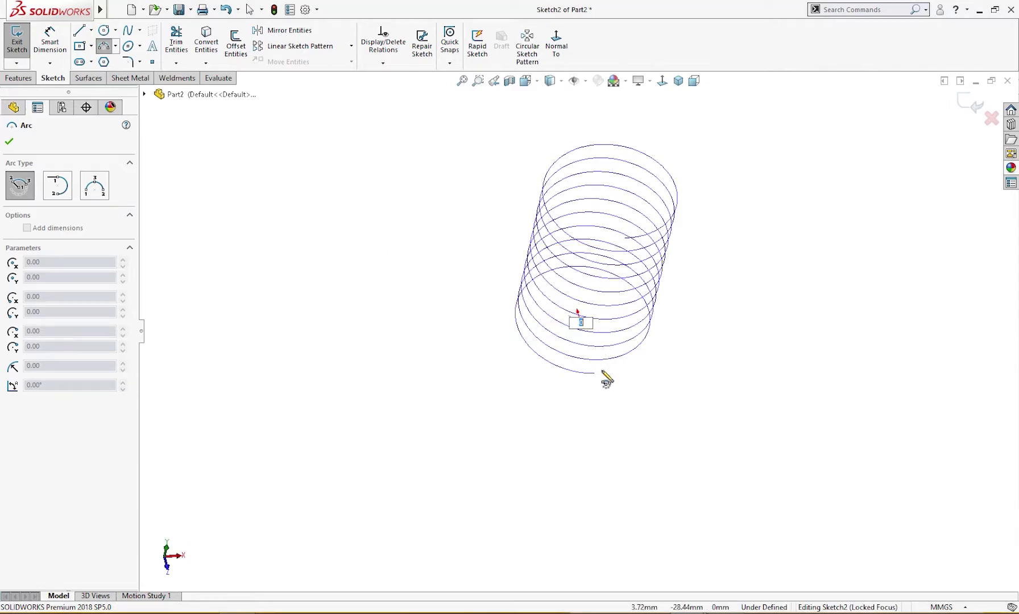
left_click(595, 378)
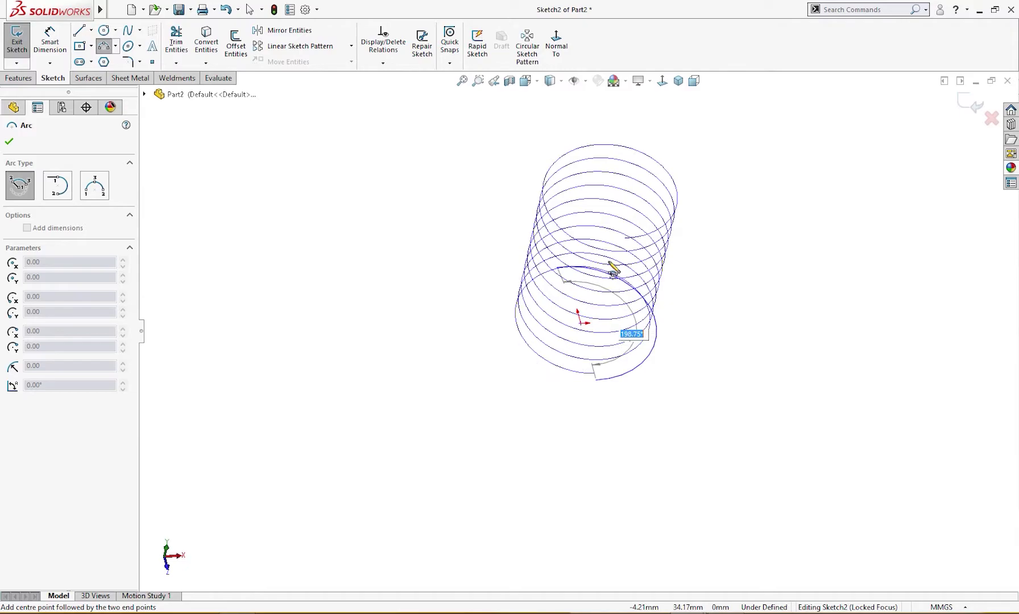
left_click(674, 330)
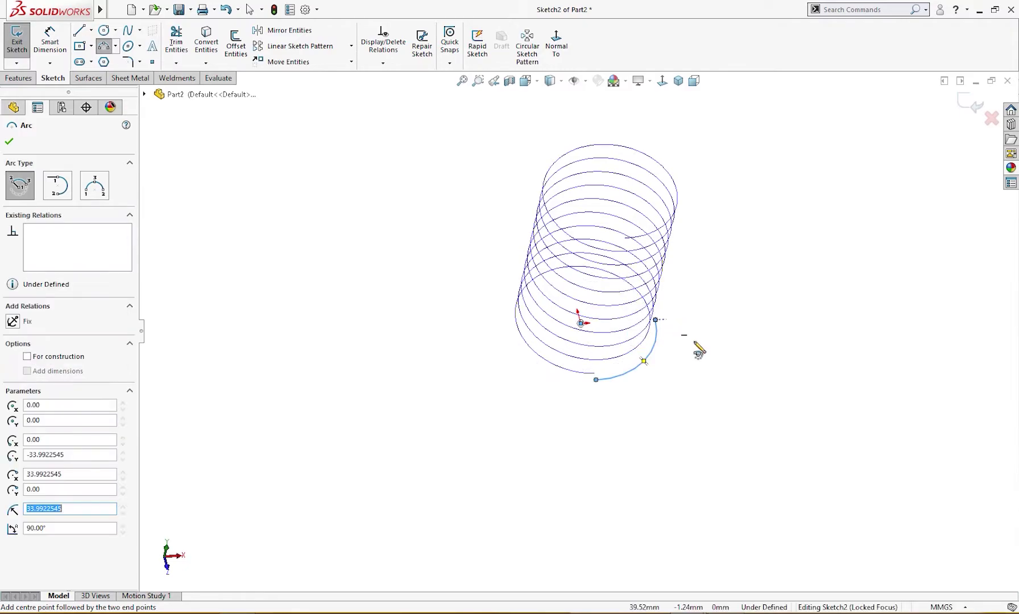
key("Escape")
Step: Make the arc's start point vertical and its other endpoint horizontal with the arc's centre at the origin
middle_click_drag(642, 380, 660, 325)
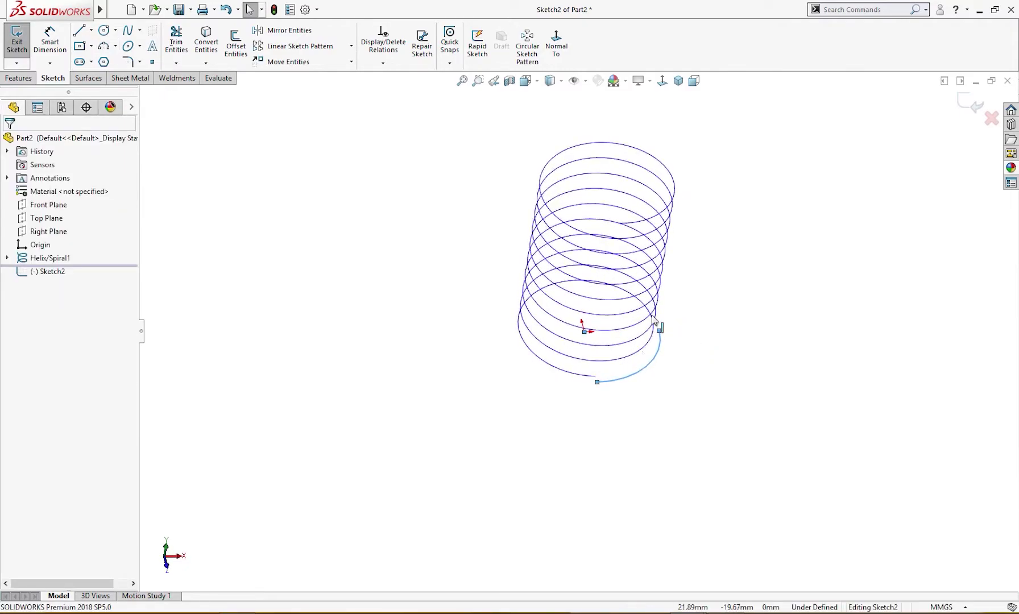
left_click(559, 48)
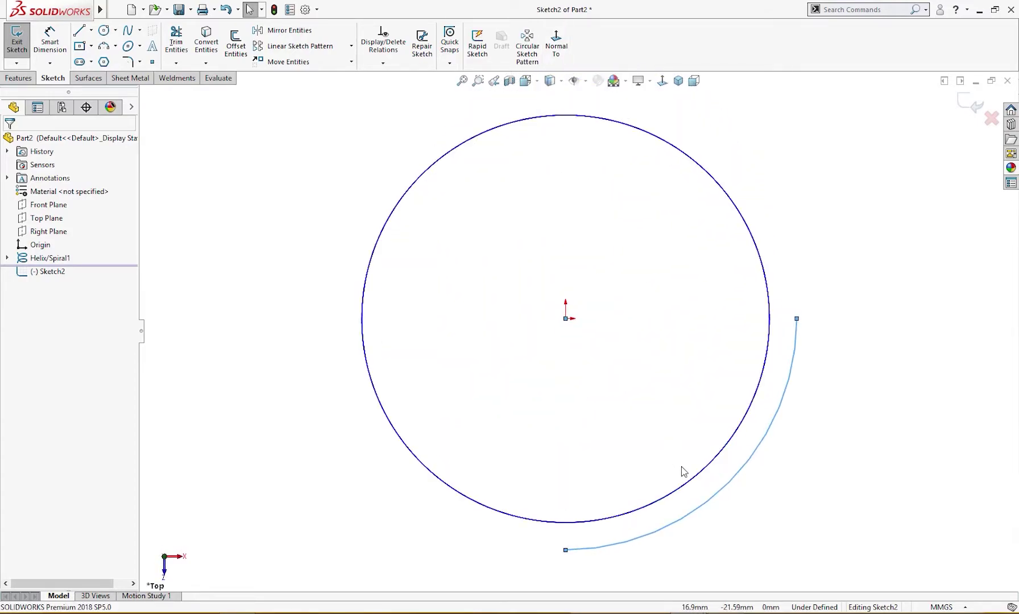
right_click_drag(689, 470, 690, 436)
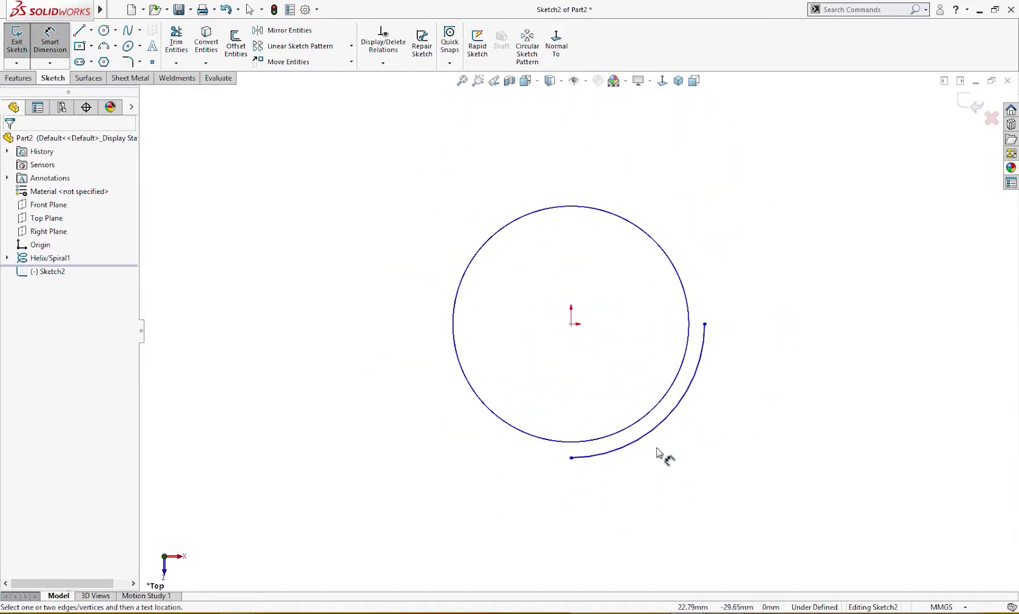
key("Escape")
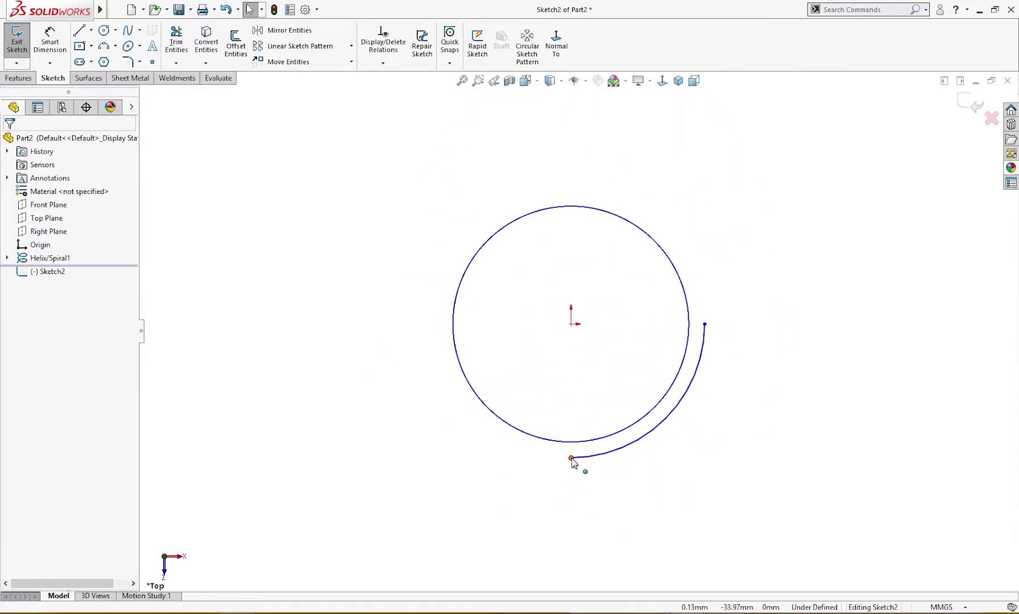
left_click(571, 458)
left_click(572, 324, "ctrl")
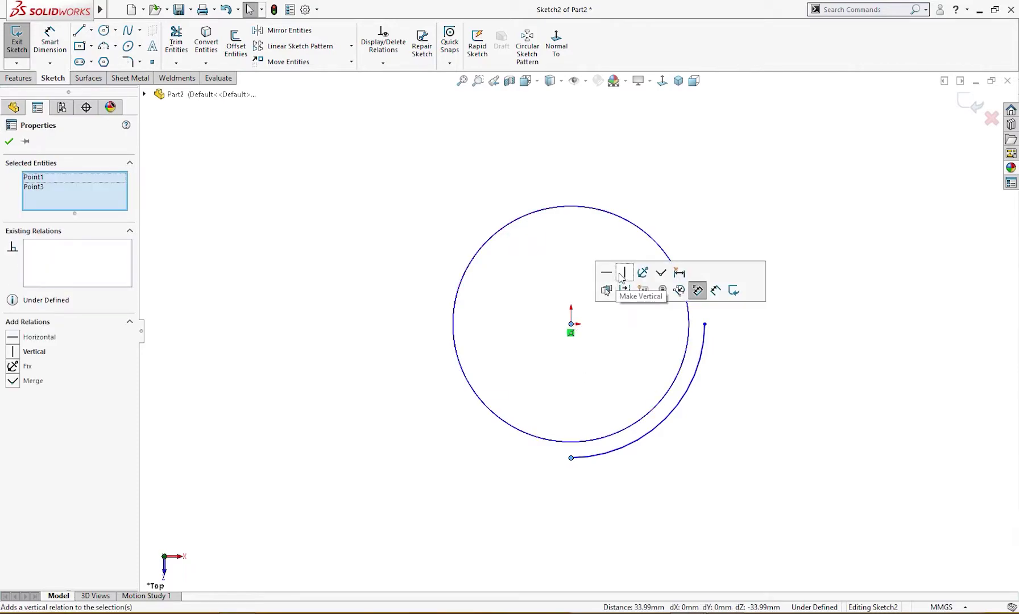
left_click(622, 279)
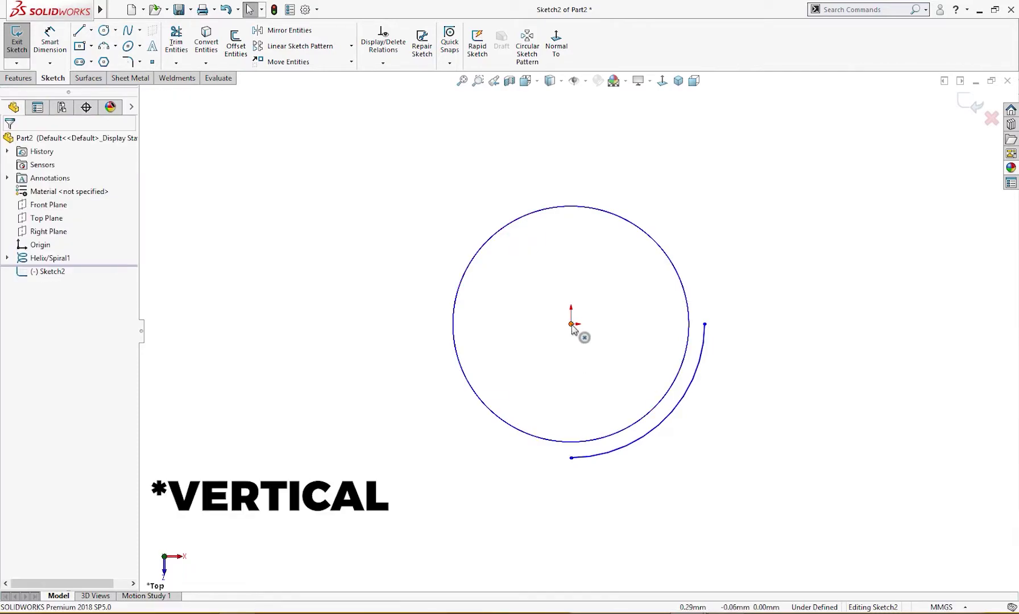
left_click(572, 325)
left_click(705, 324, "ctrl")
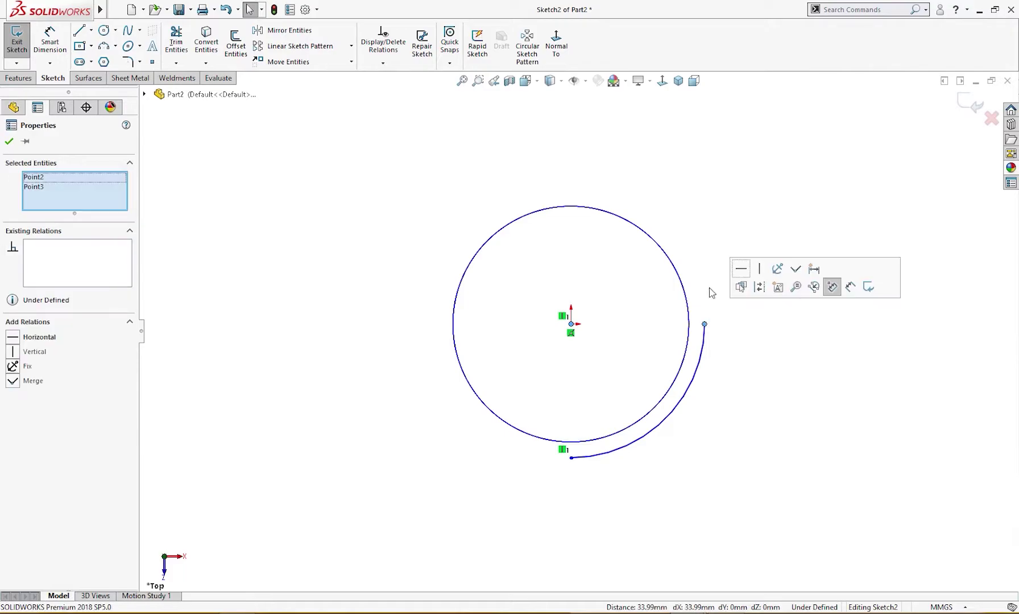
left_click(741, 274)
Step: Dimension the arc with a 30 mm radius and exit the sketch
right_click_drag(772, 380, 762, 317)
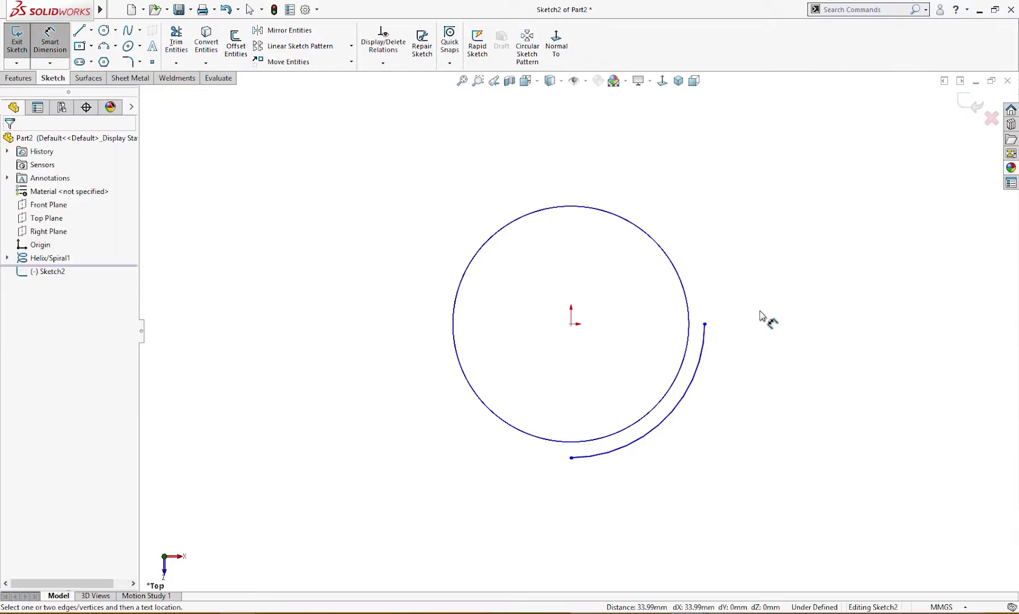
left_click(699, 389)
left_click(722, 408)
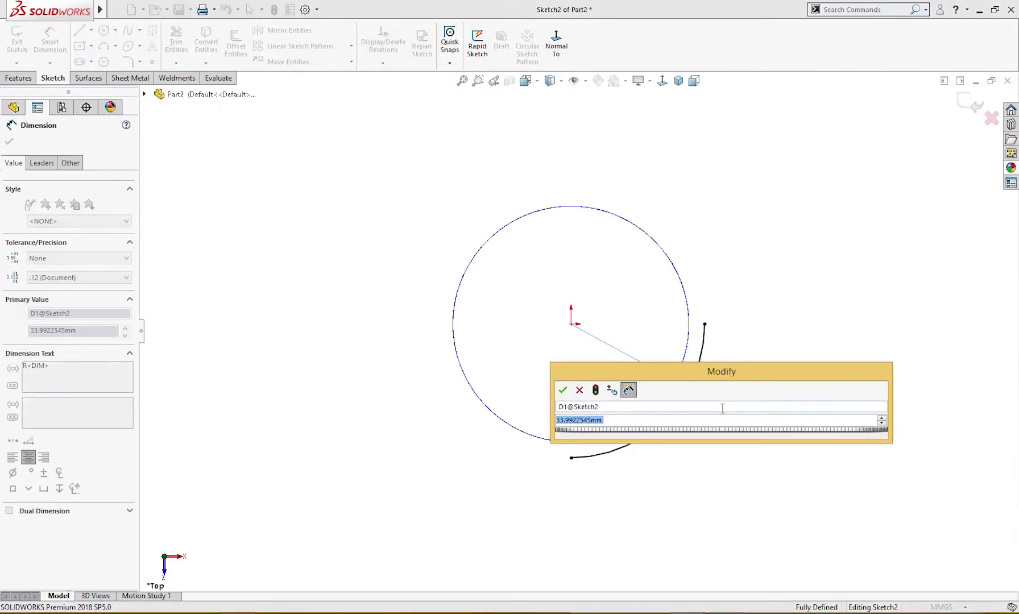
type("60")
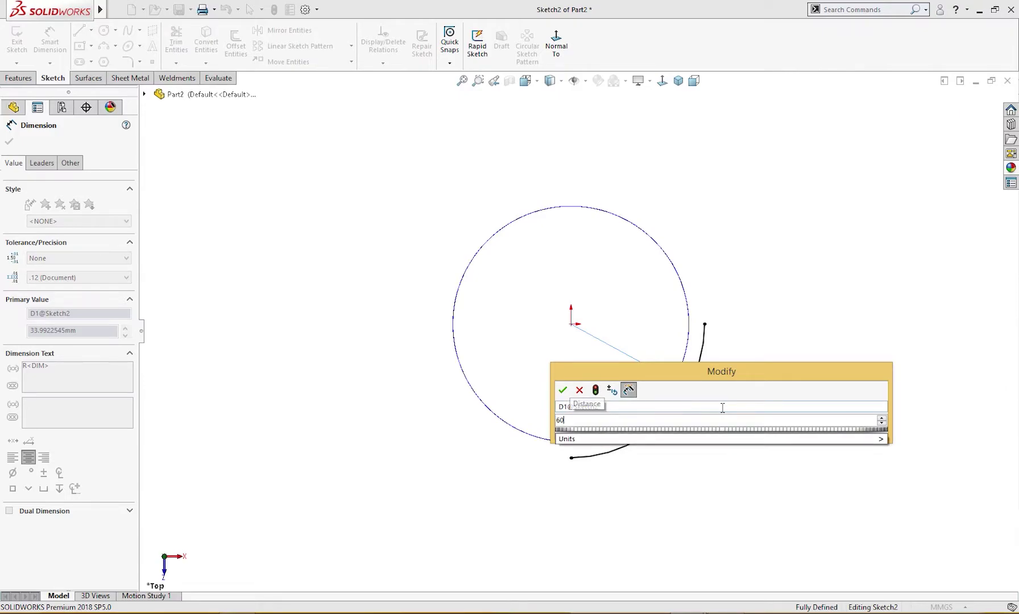
key("Return")
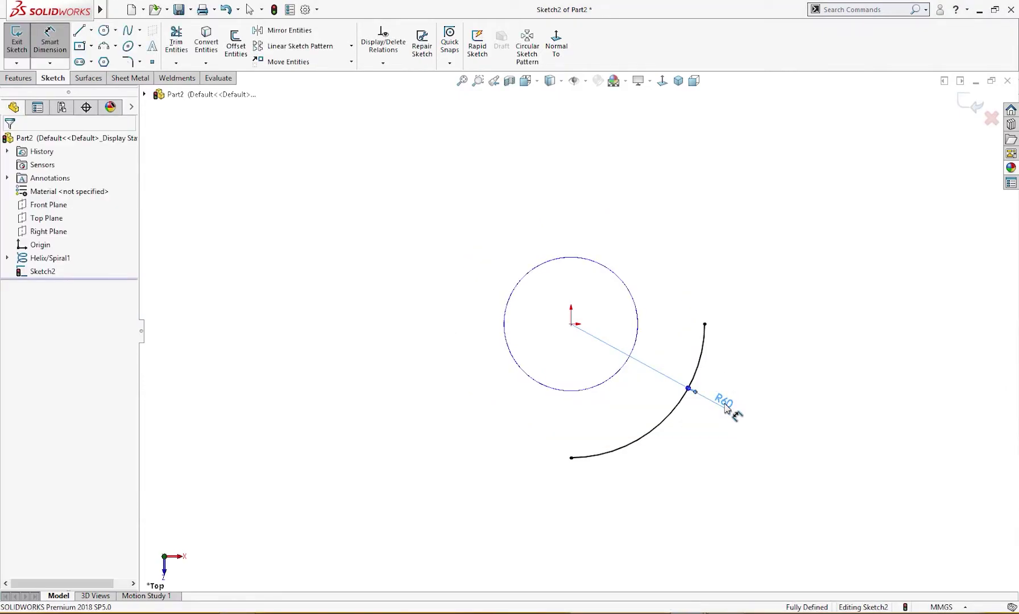
double_click(725, 405)
type("30")
key("Return")
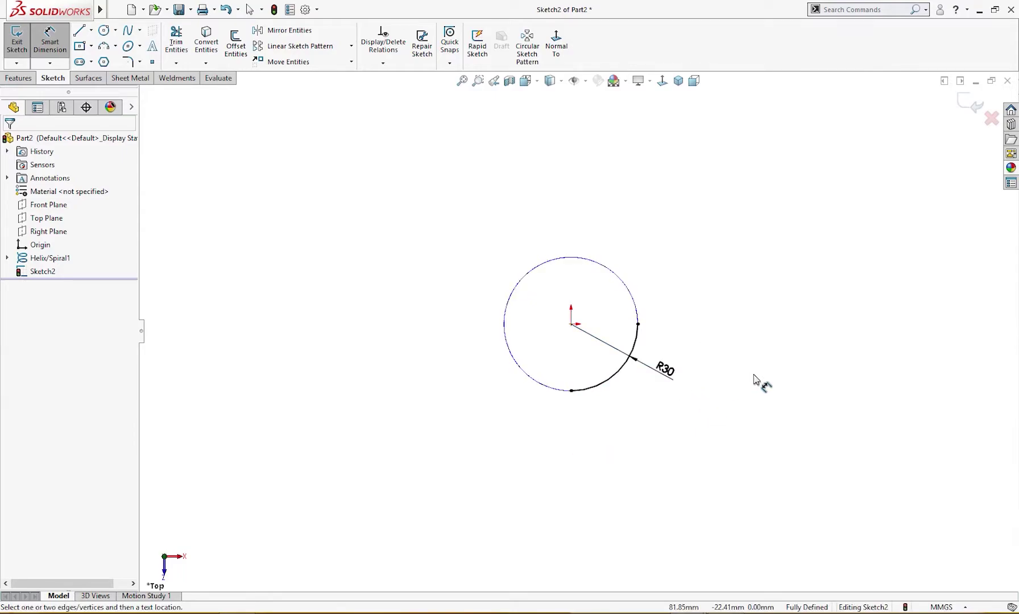
left_click(970, 104)
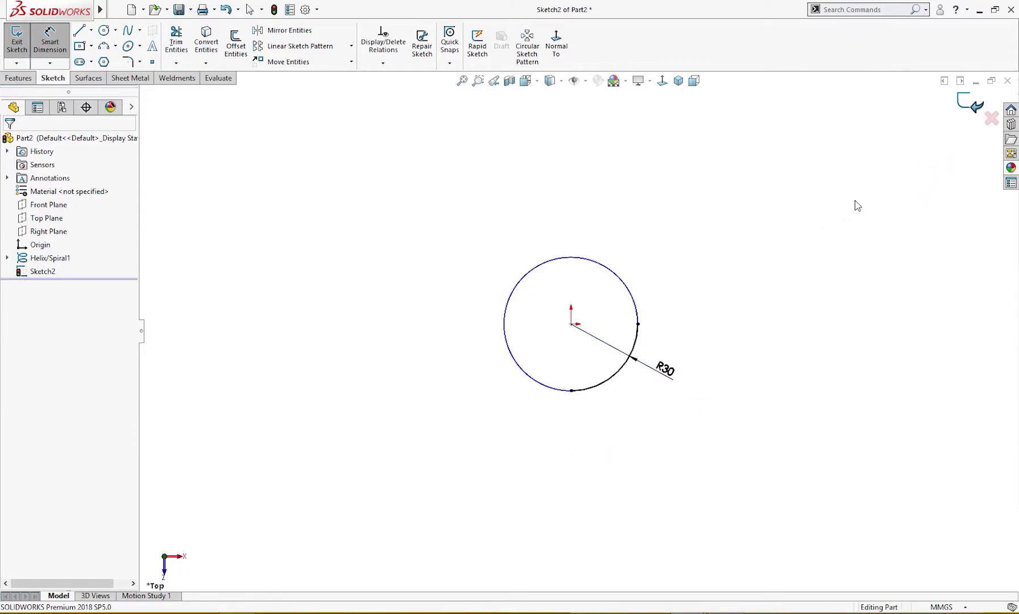
mouse_move(653, 300)
middle_mouse_down()
mouse_move(649, 232)
mouse_move(632, 462)
middle_mouse_up()
scroll(578, 411, "down", 5)
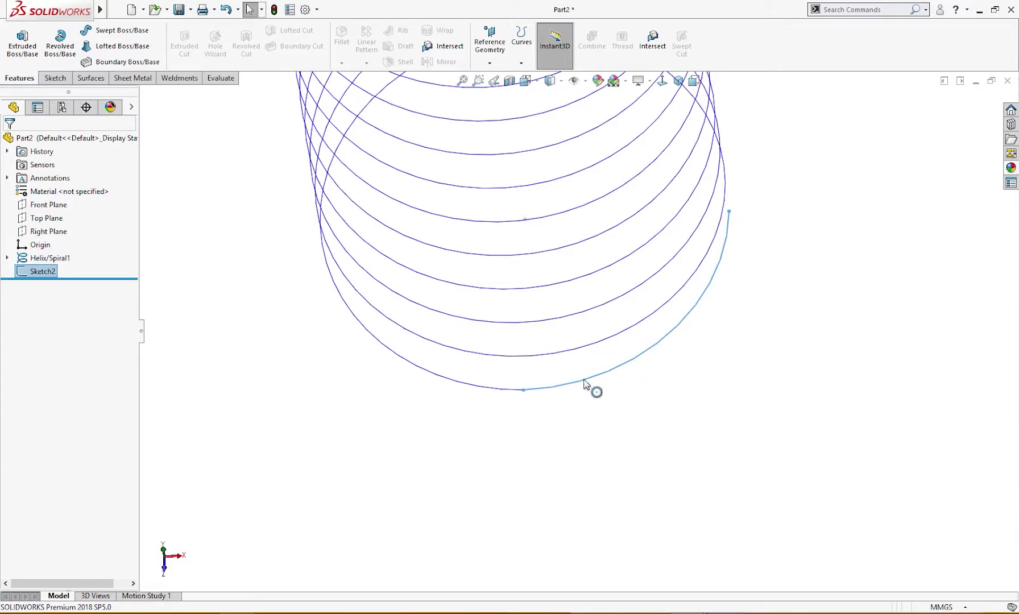
middle_click_drag(688, 370, 571, 351)
scroll(589, 401, "up", 4)
mouse_move(733, 522)
middle_mouse_down()
mouse_move(690, 430)
mouse_move(687, 252)
mouse_move(700, 172)
mouse_move(714, 152)
mouse_move(732, 187)
middle_mouse_up()
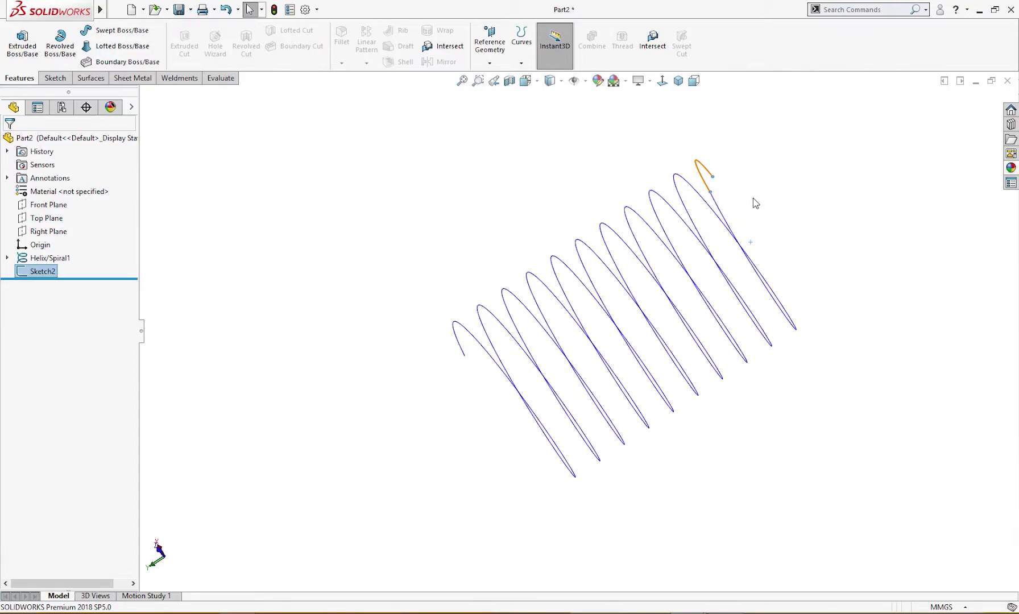
Step: On the Right Plane, sketch a centerpoint arc of about 22 mm radius and 109° just below the helix's lower end
left_click(48, 231)
left_click(121, 226)
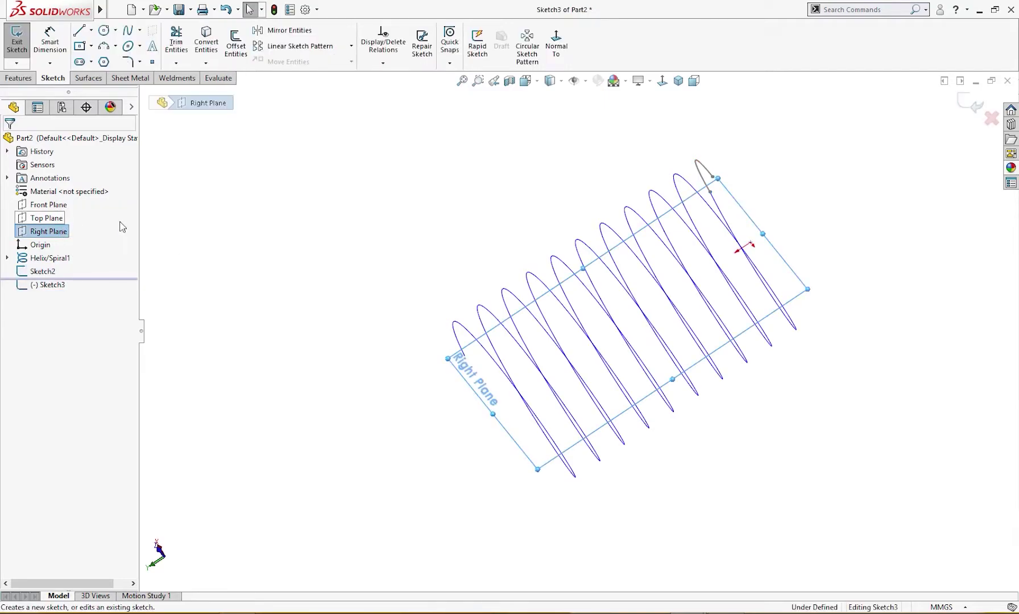
middle_click_drag(289, 279, 239, 239)
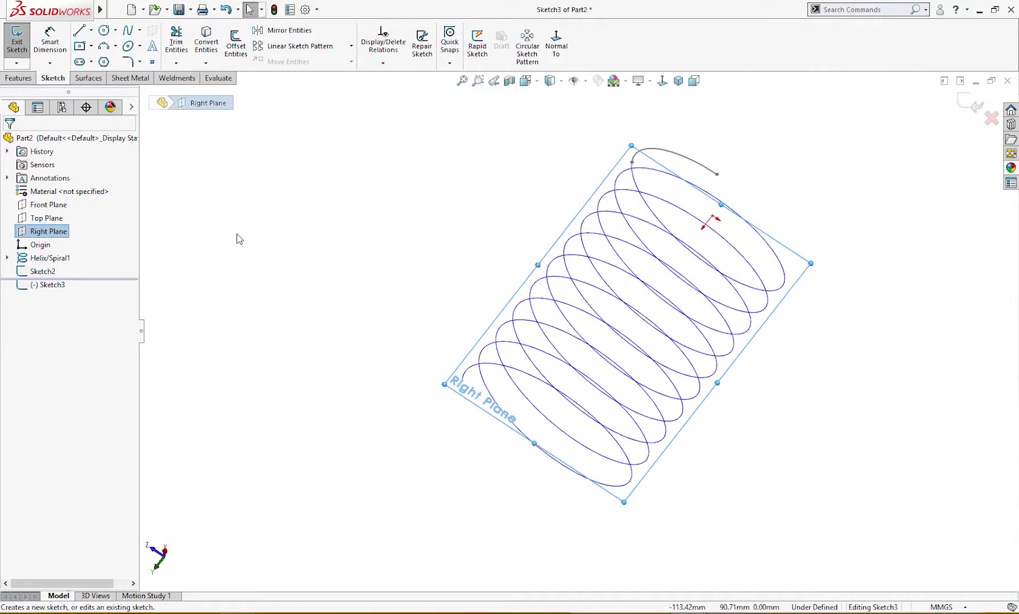
left_click(104, 46)
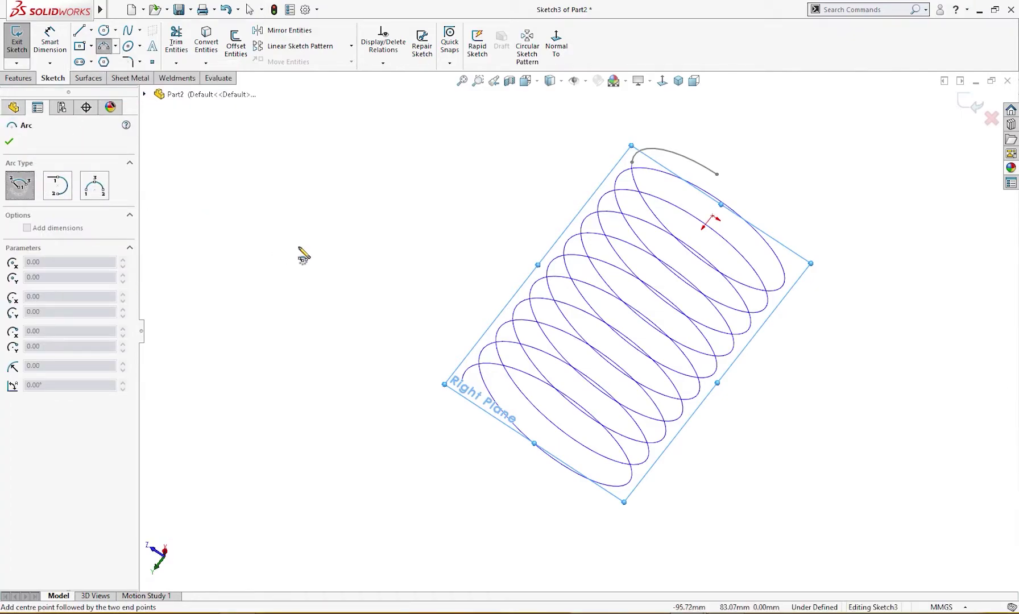
scroll(655, 187, "down", 3)
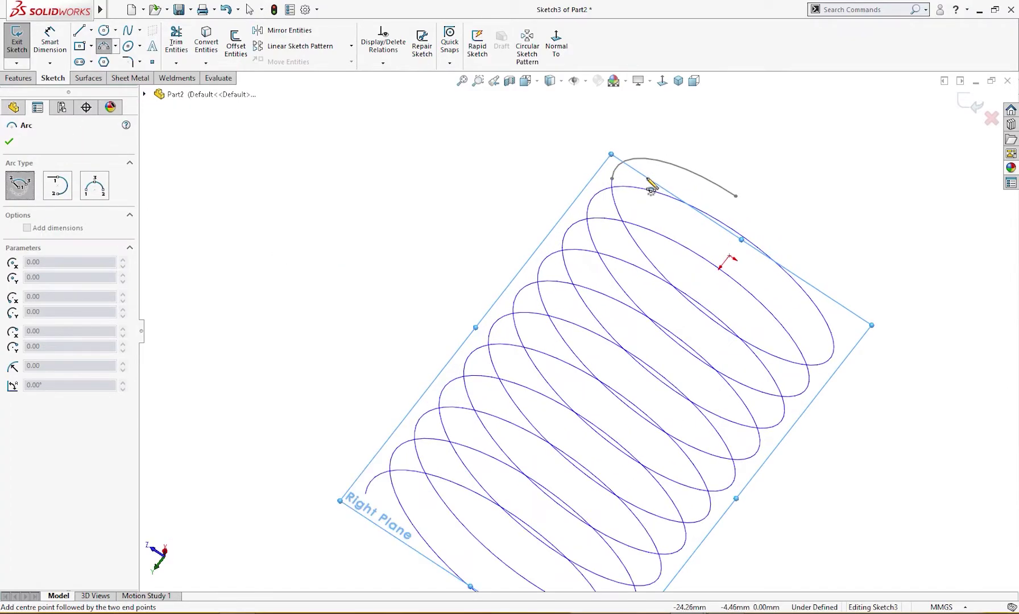
scroll(683, 323, "up", 2)
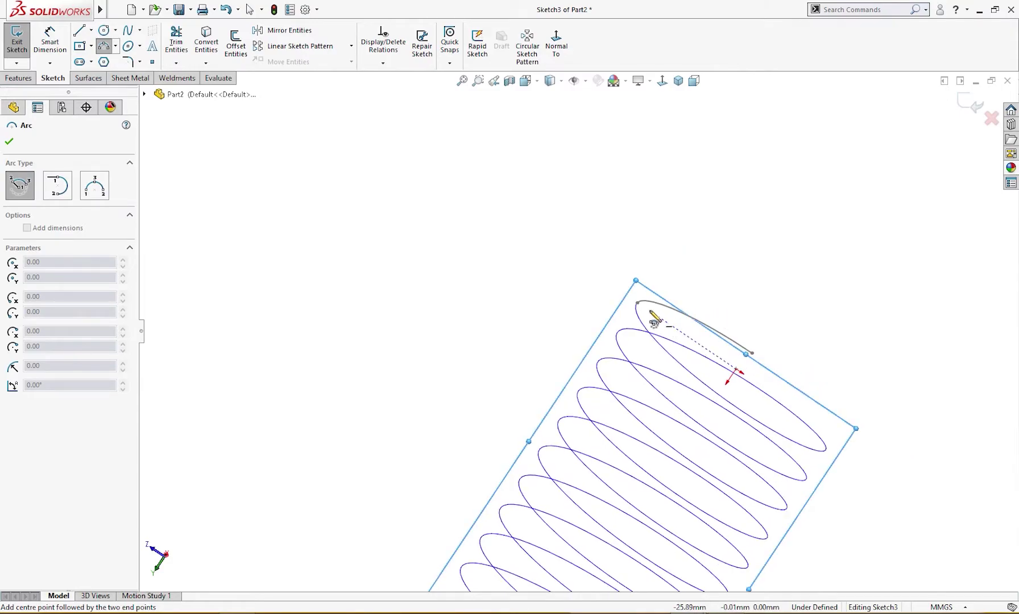
left_click(702, 226)
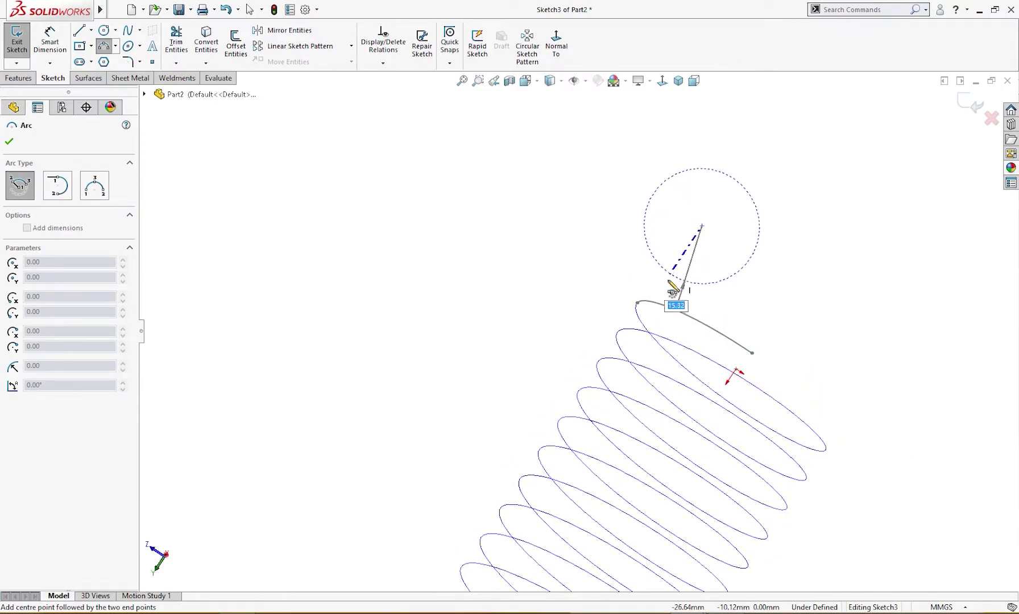
left_click(638, 302)
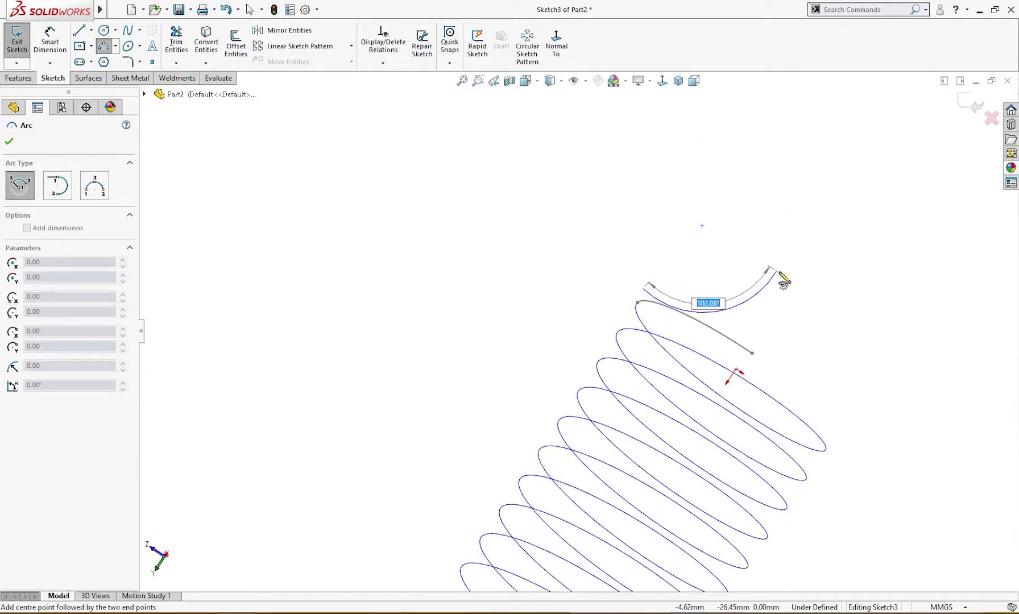
left_click(789, 272)
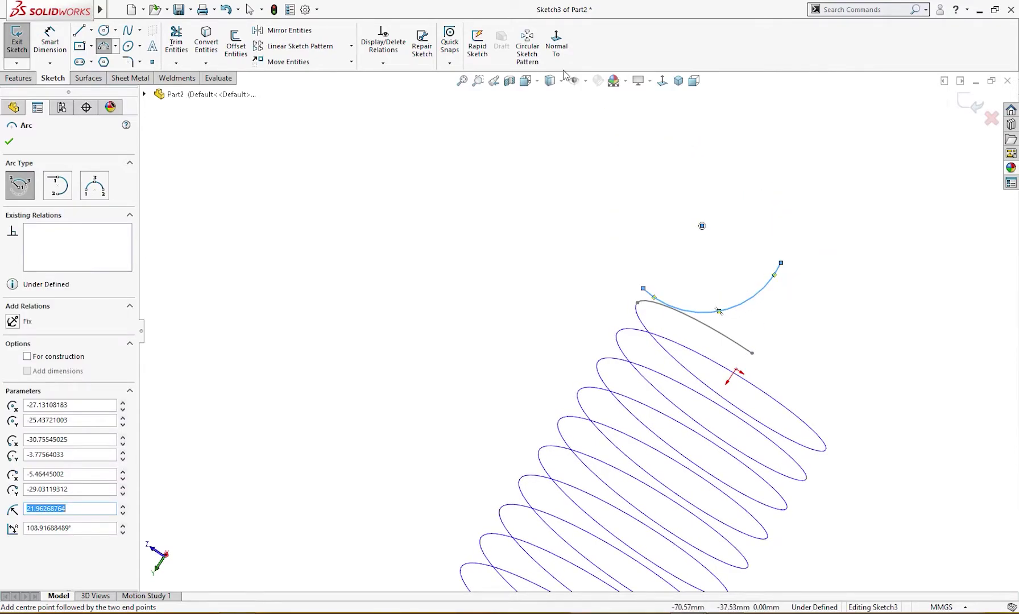
left_click(556, 47)
key("Escape")
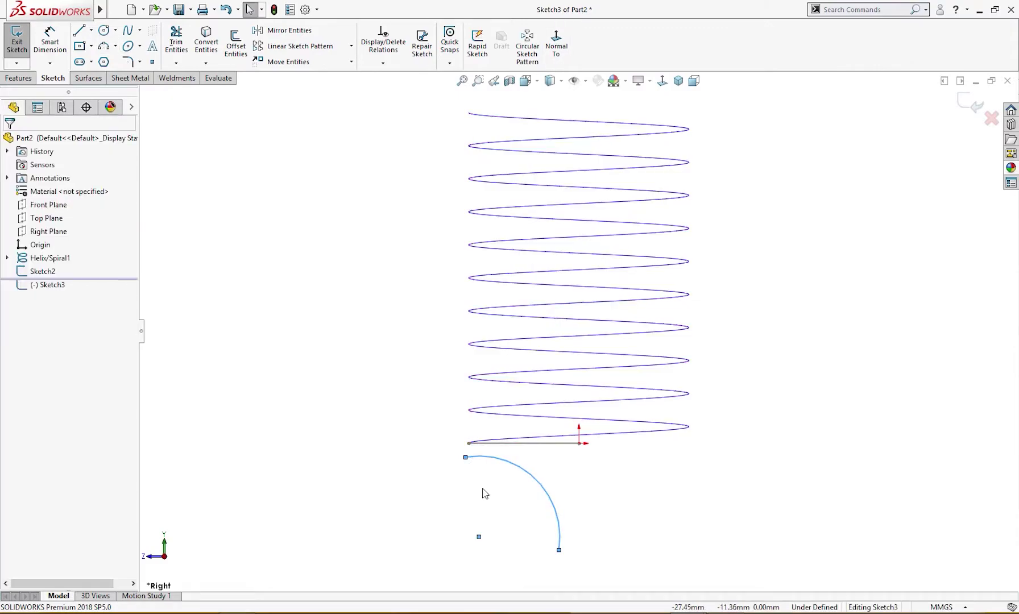
Step: Dimension the vertical distance between the origin and the arc's lower endpoint as 30 mm
right_click_drag(581, 546, 586, 458)
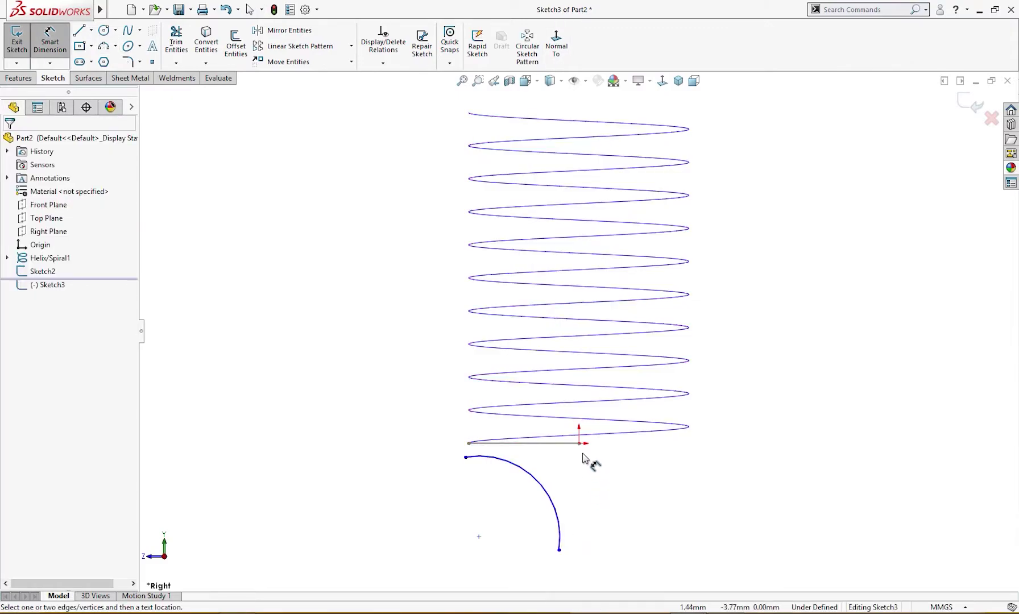
left_click(580, 444)
left_click(560, 551)
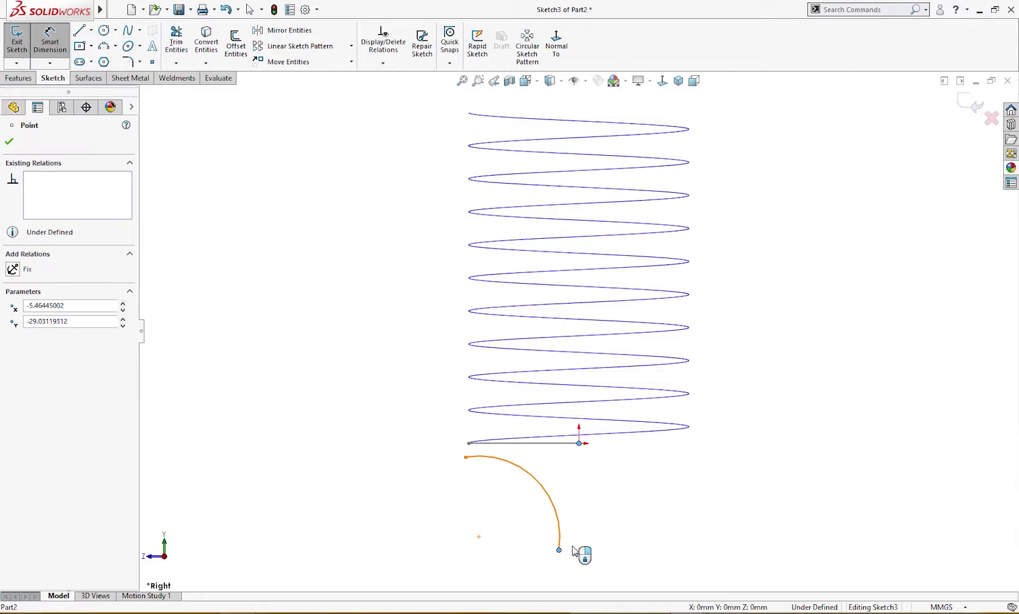
left_click(640, 529)
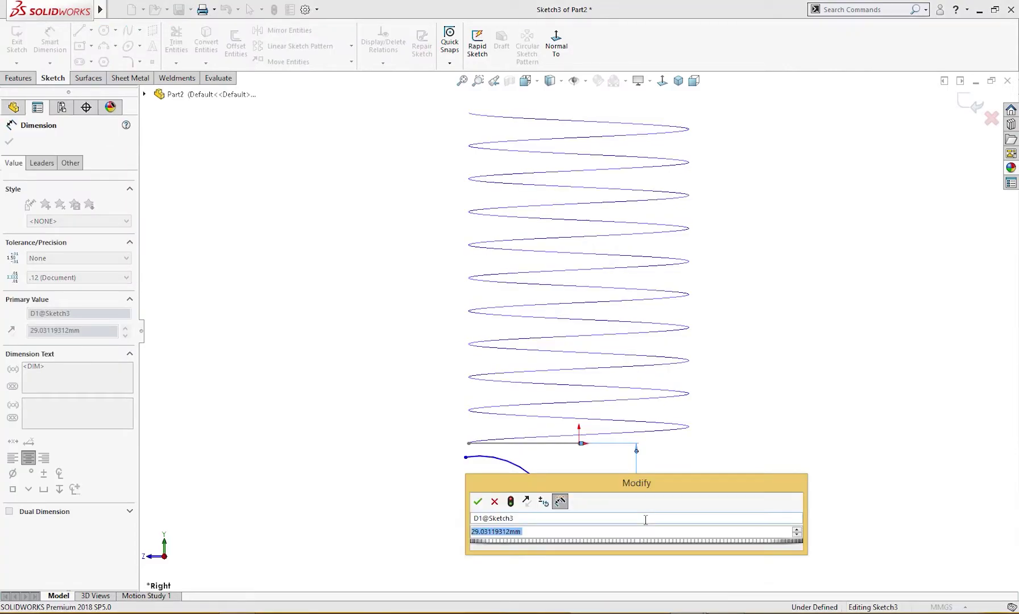
type("30")
key("Return")
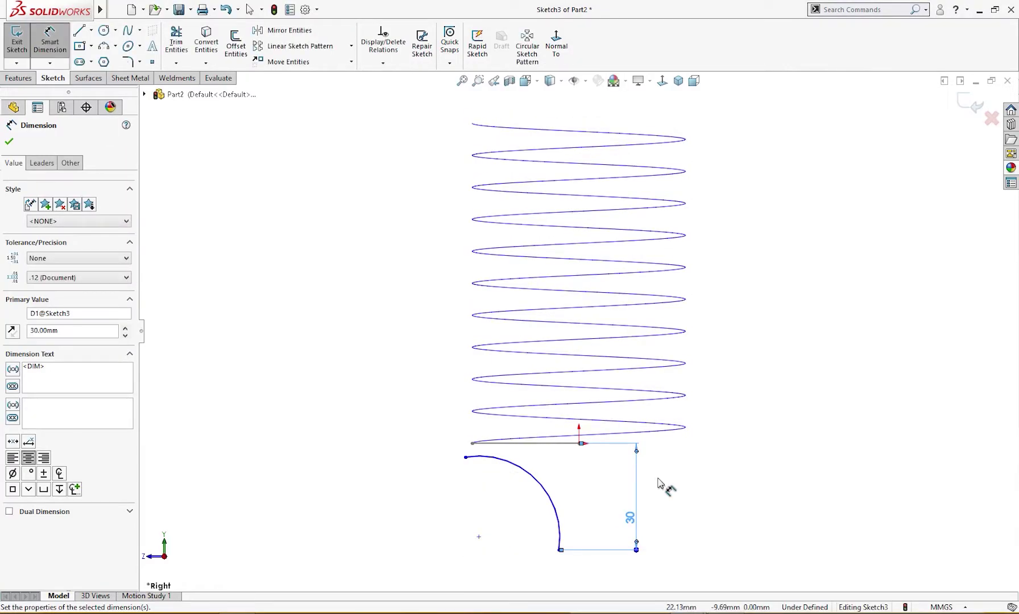
key("Escape")
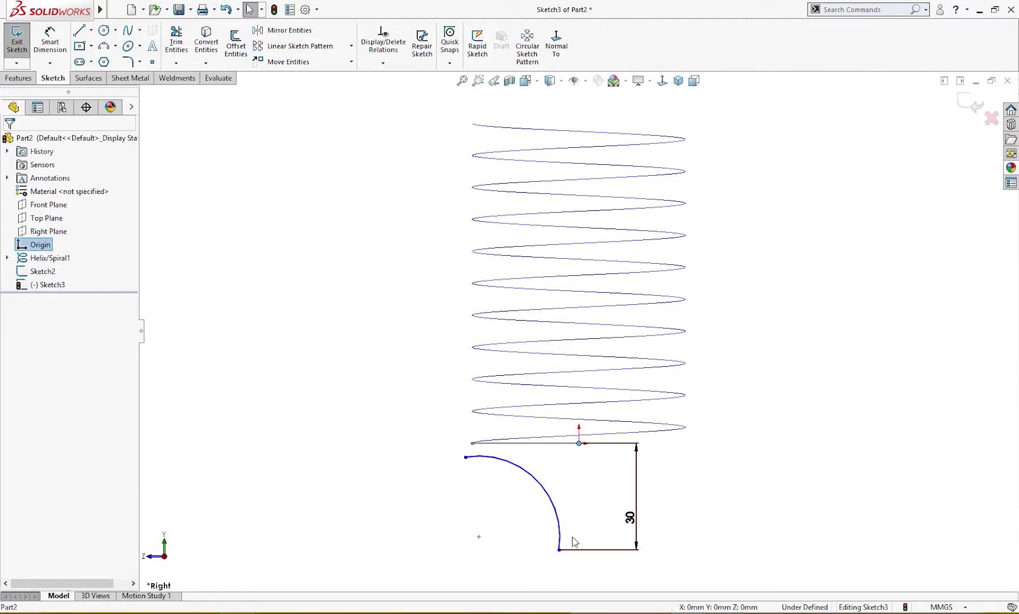
Step: Make the arc's lower endpoint vertical and its upper endpoint horizontal with the origin
left_click(560, 550, "ctrl")
left_click(615, 497)
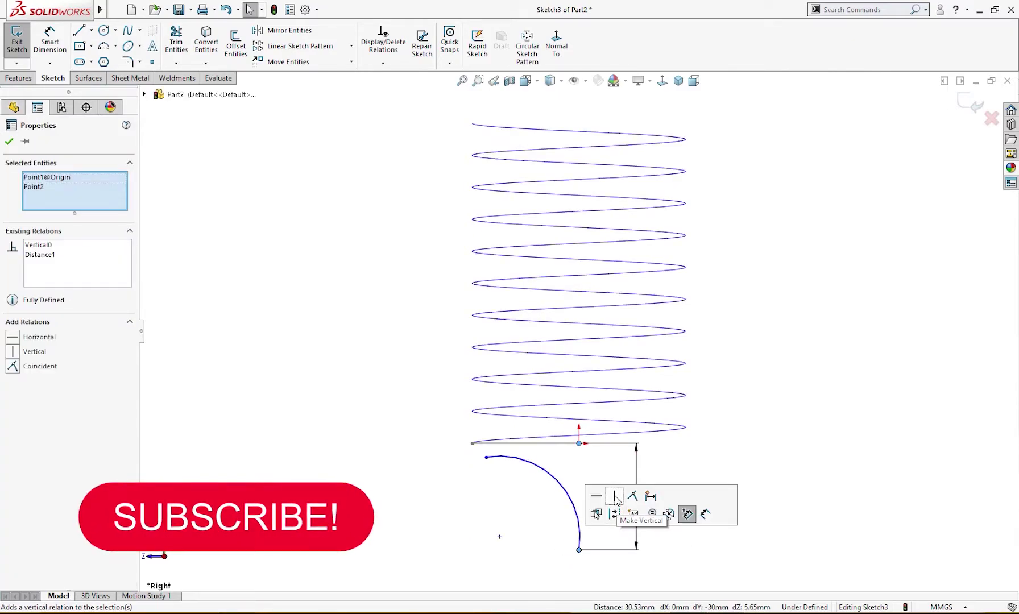
key("Escape")
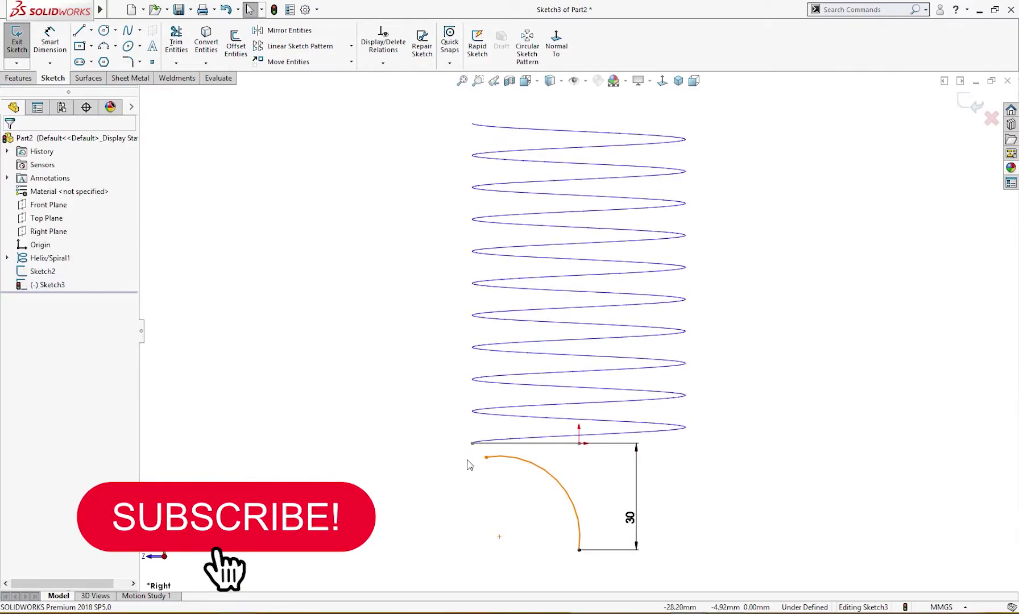
left_click(486, 457)
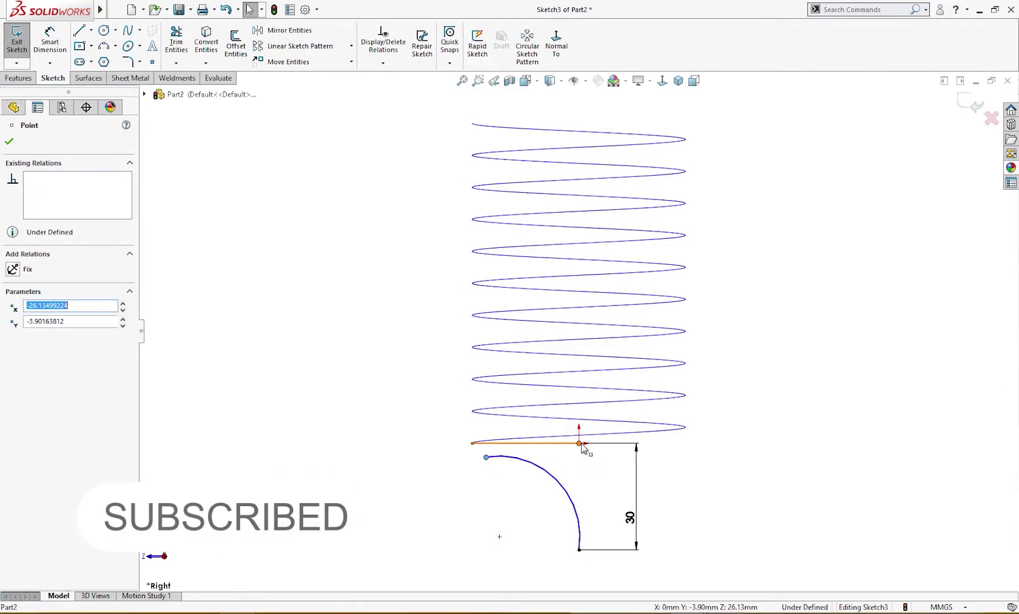
left_click(579, 443, "ctrl")
left_click(616, 390)
left_click(595, 467)
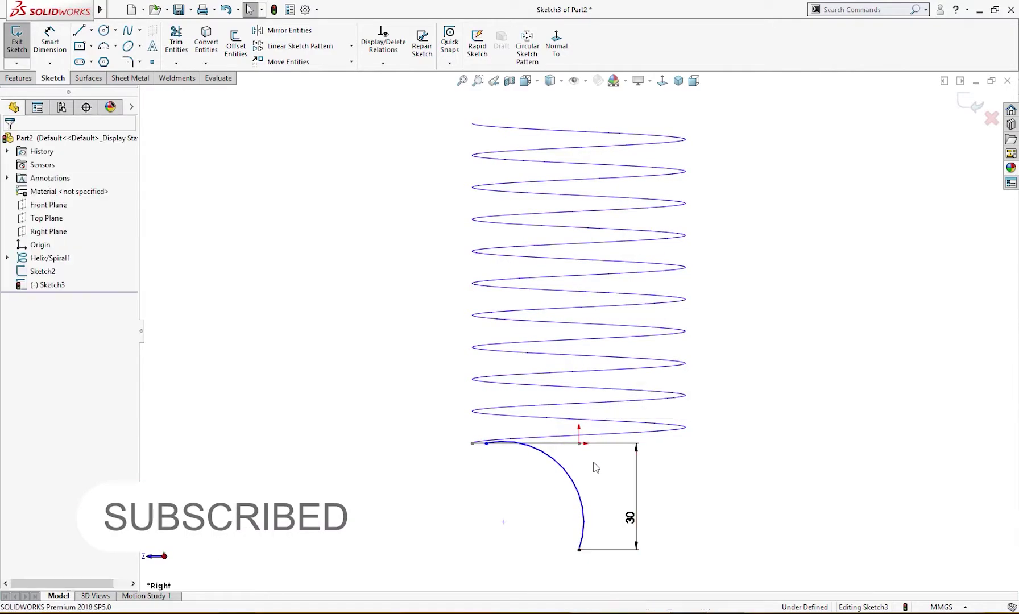
Step: Move the arc's upper endpoint onto the outer end of the Top Plane arc at the helix's lower end
left_click(487, 447)
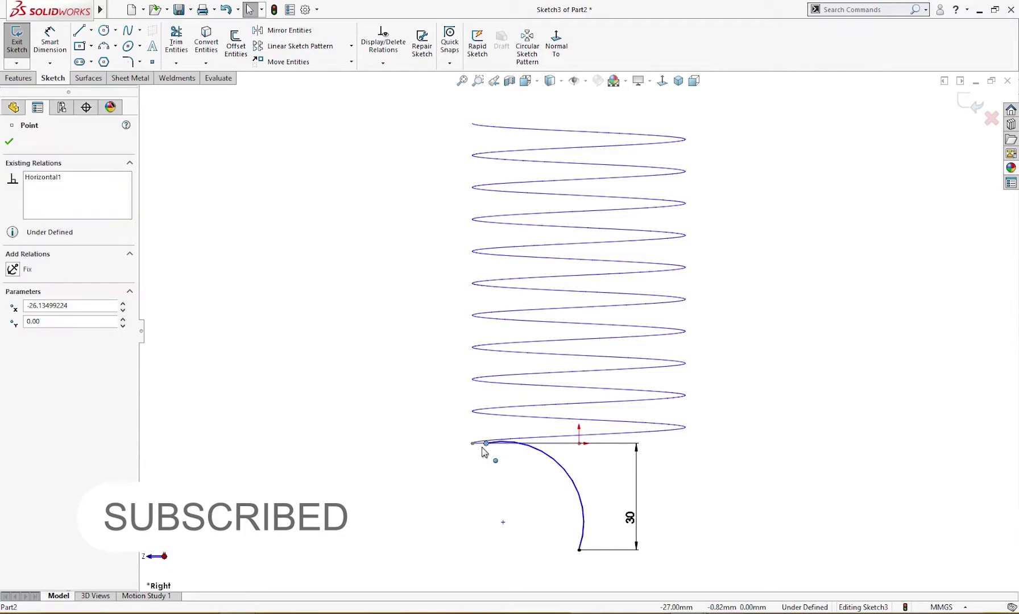
left_click_drag(479, 449, 474, 449)
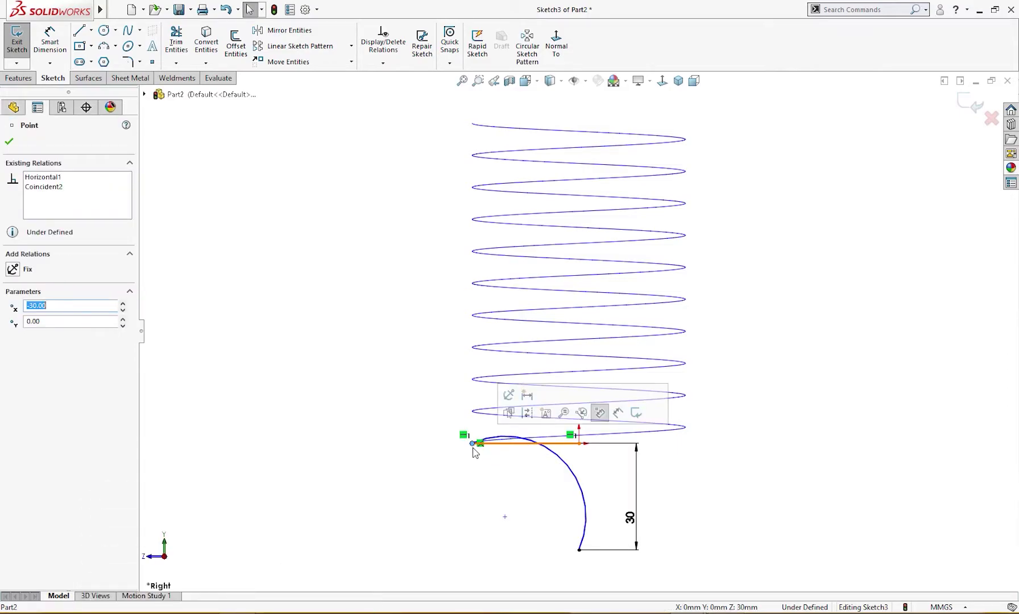
left_click(480, 468)
Step: Make the arc's centre point vertical with its upper endpoint
left_click(505, 516)
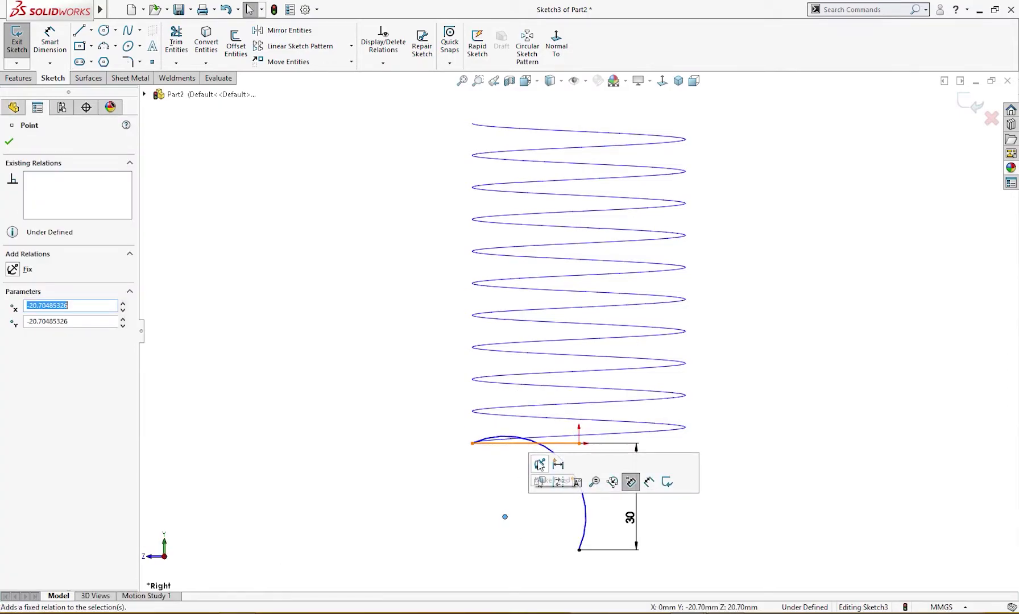
left_click(527, 508)
left_click(505, 517)
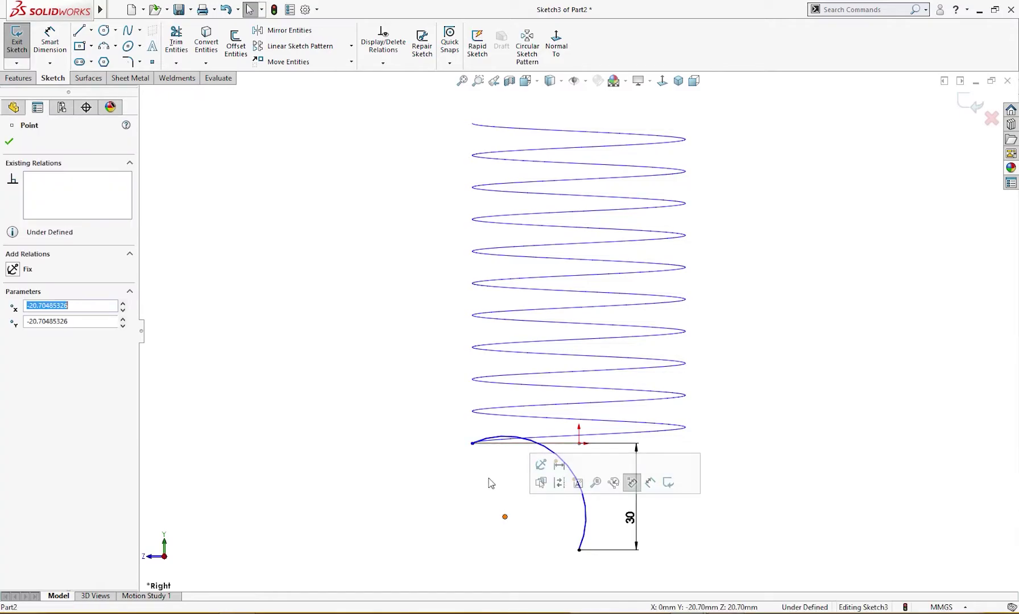
left_click(472, 445, "ctrl")
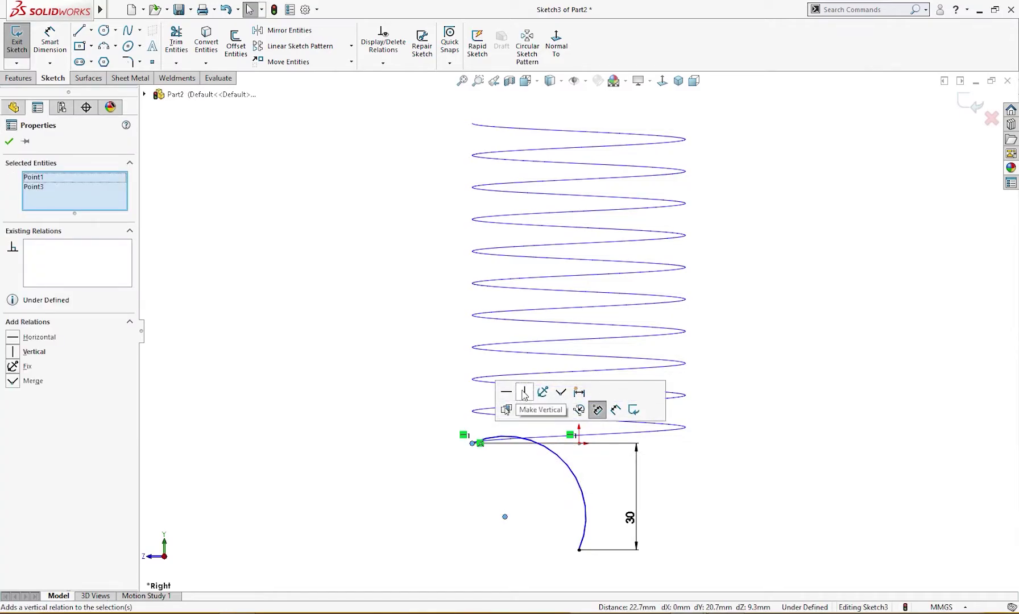
left_click(528, 393)
left_click(515, 484)
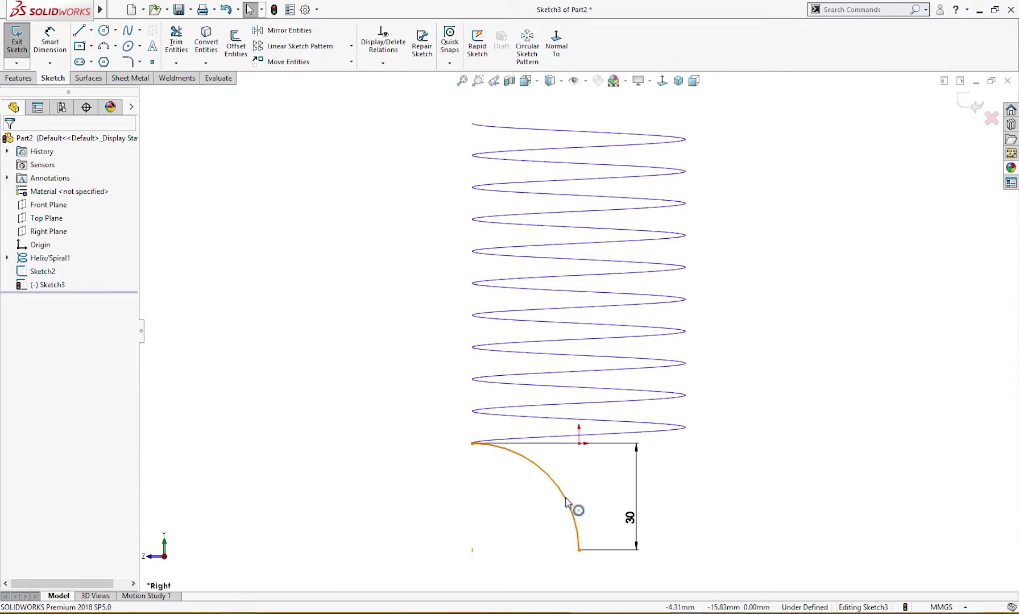
Step: Dimension the horizontal distance between the arc's centre and the origin as 30 mm and exit the sketch
mouse_move(567, 501)
left_mouse_down()
mouse_move(585, 482)
mouse_move(559, 510)
left_mouse_up()
left_click(528, 541)
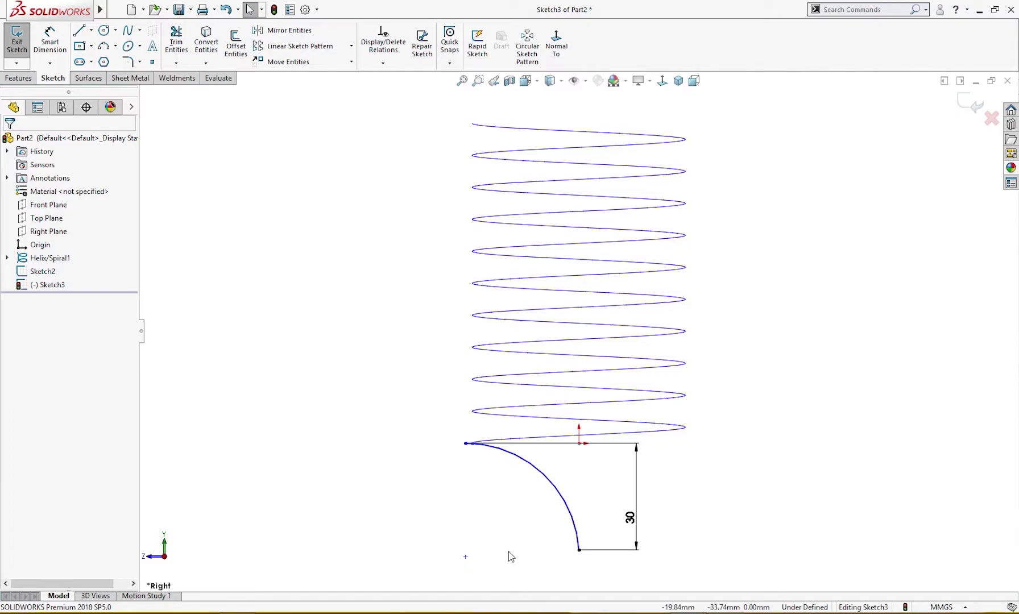
right_click_drag(511, 556, 511, 508)
left_click(466, 557)
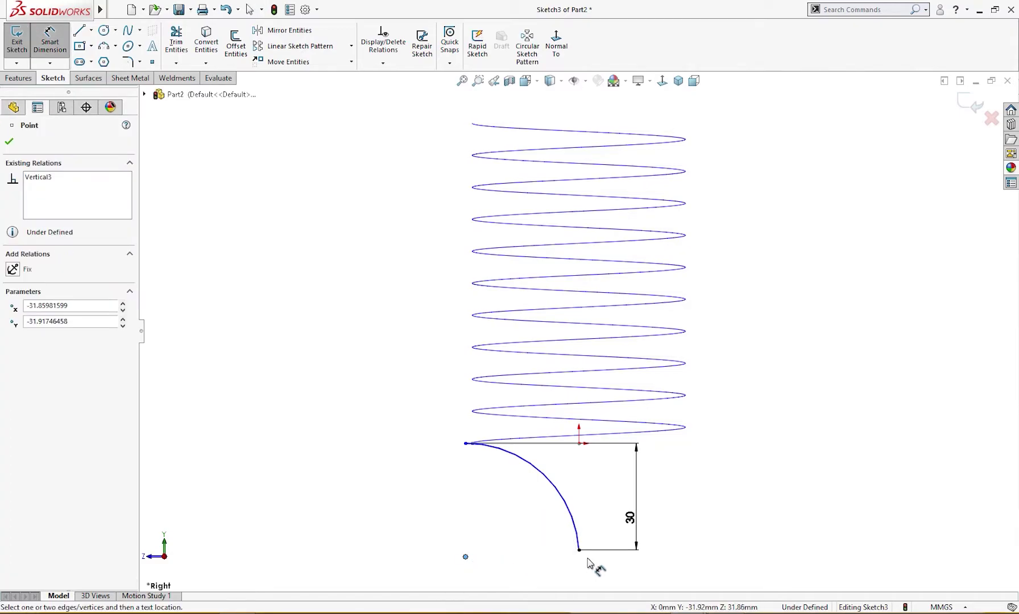
left_click(579, 444)
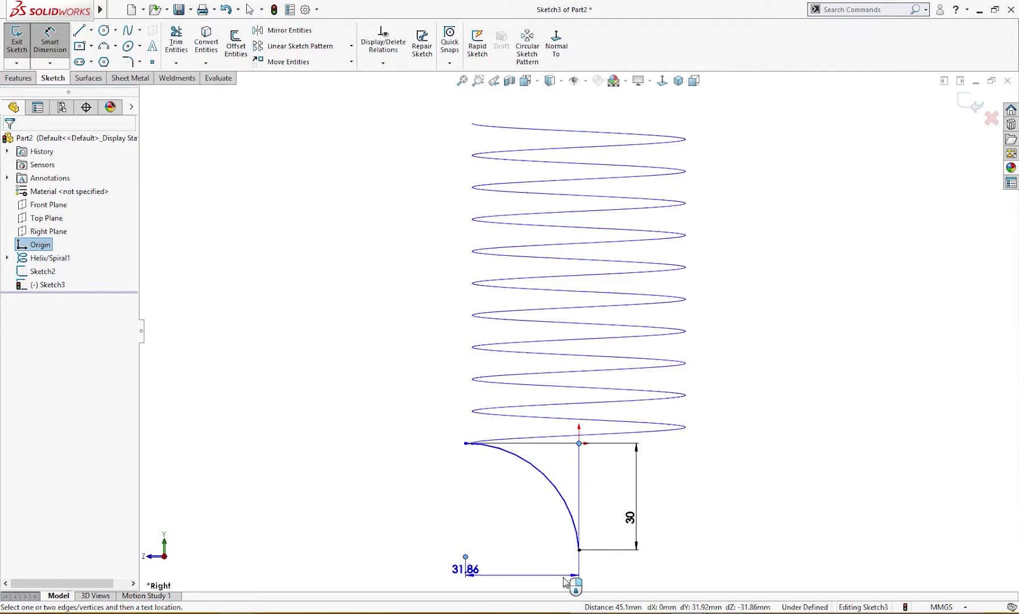
left_click(571, 576)
type("30")
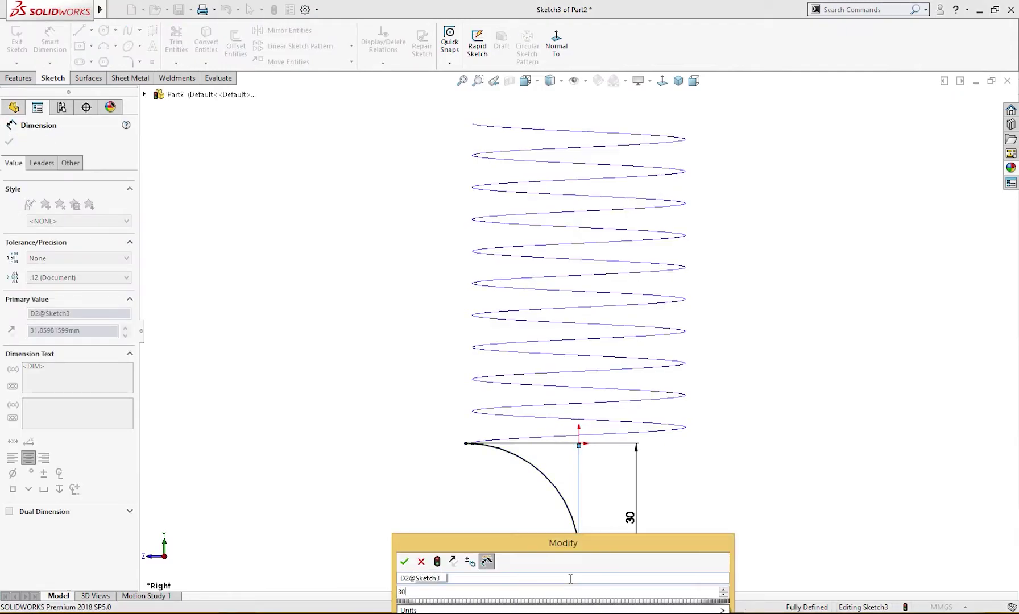
key("Return")
left_click(663, 473)
mouse_move(667, 486)
middle_mouse_down()
mouse_move(742, 514)
mouse_move(694, 539)
mouse_move(715, 537)
middle_mouse_up()
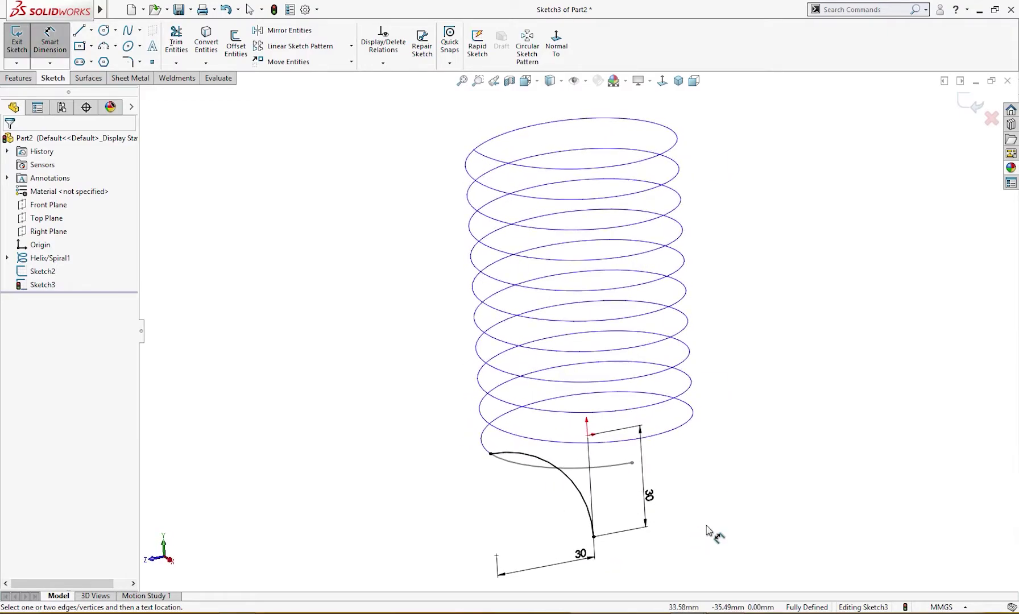
left_click(978, 106)
Step: Create a sketch-on-sketch projected curve from the Right Plane arc and the Top Plane arc
left_click(521, 64)
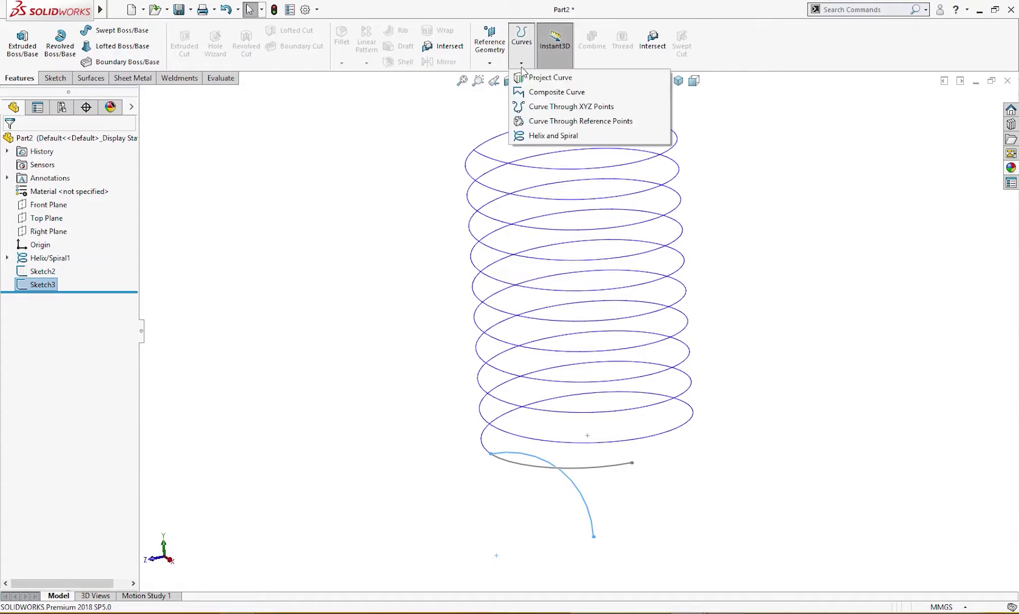
left_click(537, 79)
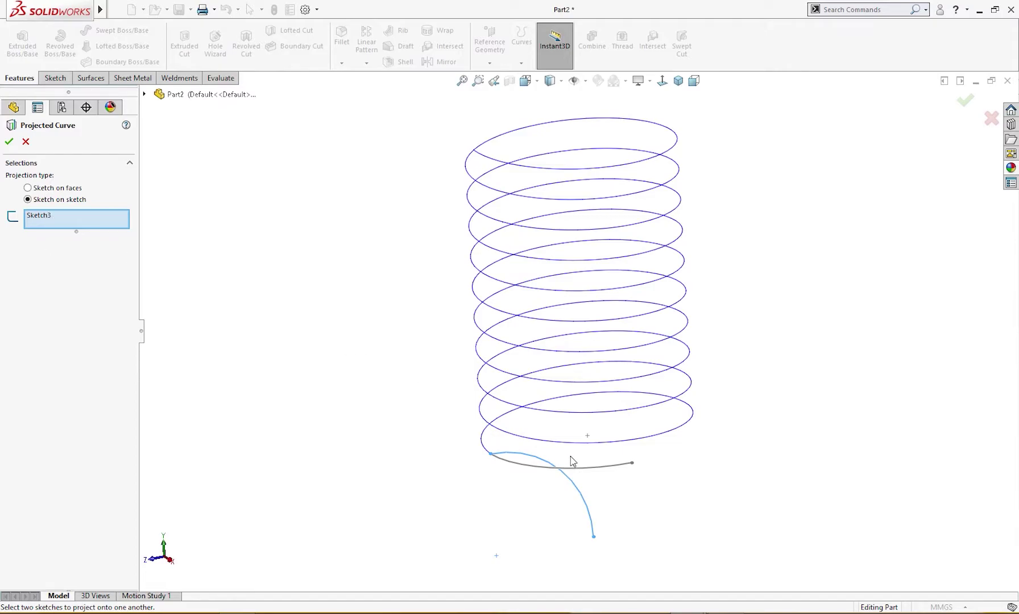
left_click(545, 468)
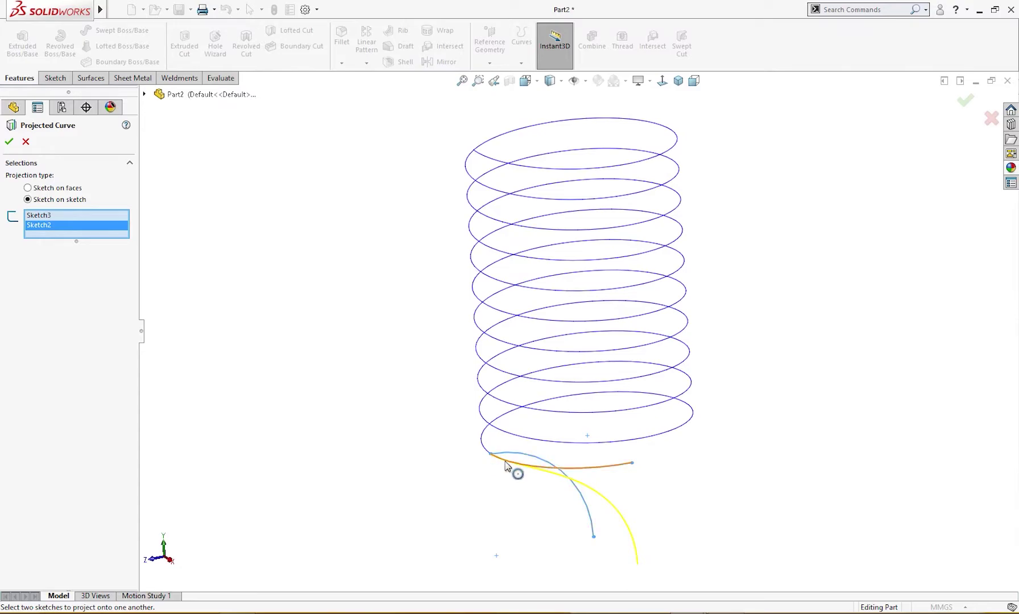
left_click(9, 143)
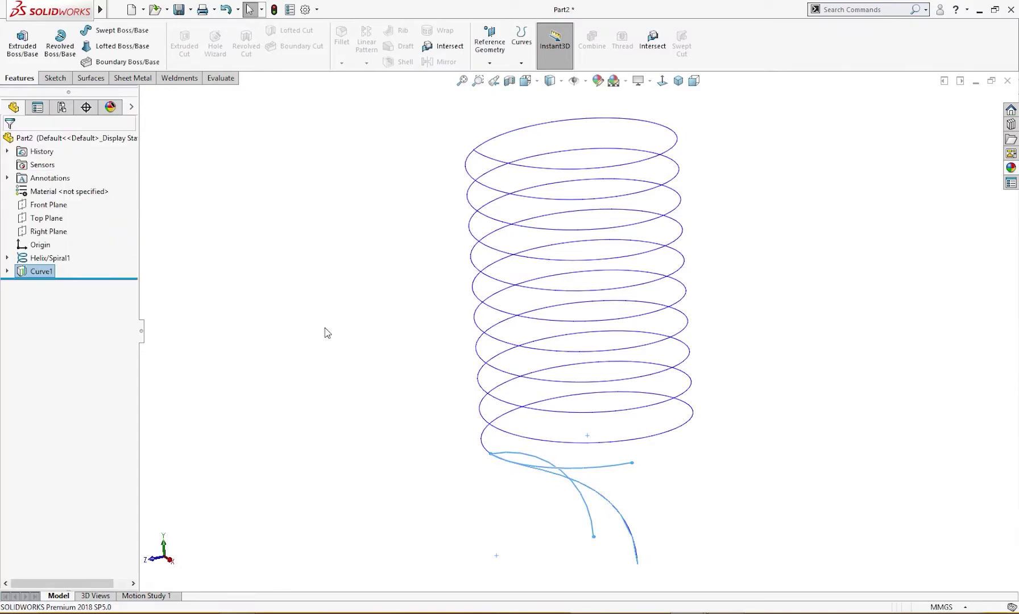
Step: Start a sketch on the Front Plane and draw a centre-point arc of about 31 mm radius below the projected curve, centred under the origin
mouse_move(349, 377)
middle_mouse_down()
mouse_move(375, 385)
mouse_move(388, 336)
mouse_move(401, 392)
middle_mouse_up()
left_click(48, 204)
left_click(51, 190)
mouse_move(330, 323)
middle_mouse_down()
mouse_move(508, 443)
mouse_move(508, 431)
mouse_move(557, 432)
mouse_move(515, 433)
middle_mouse_up()
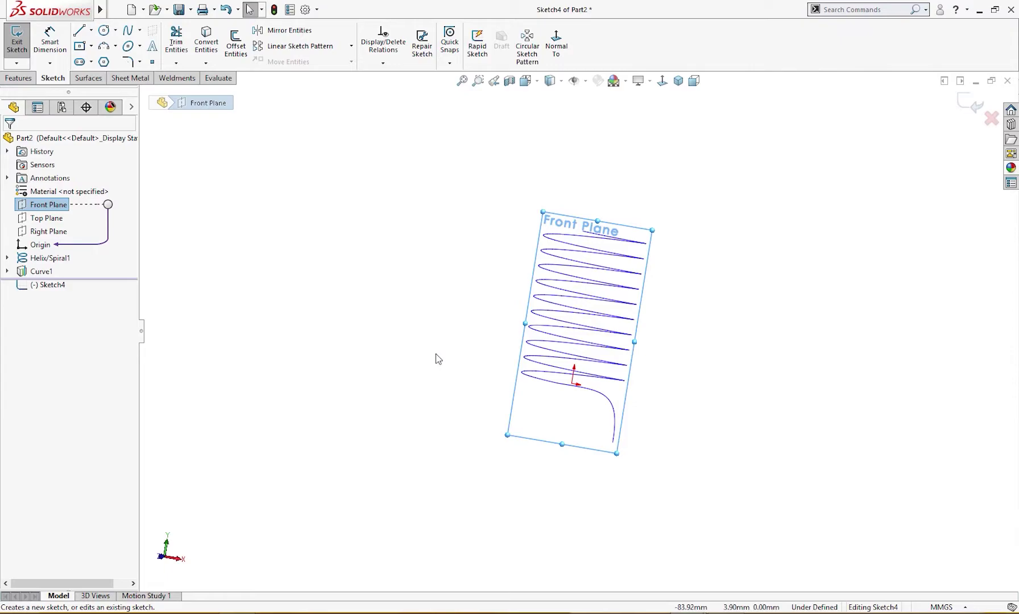
scroll(617, 418, "down", 4)
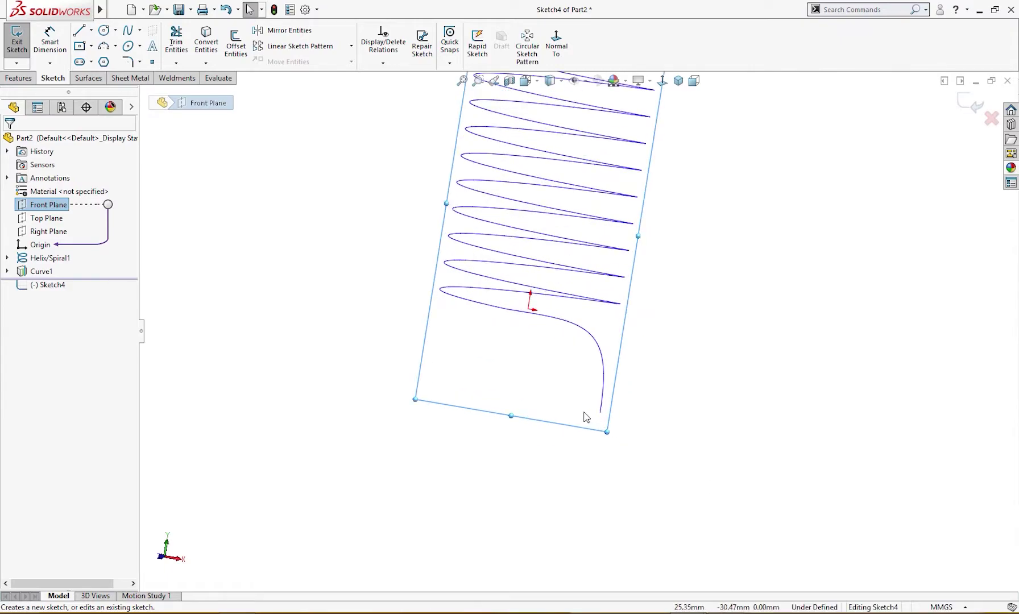
left_click(104, 47)
left_click(19, 183)
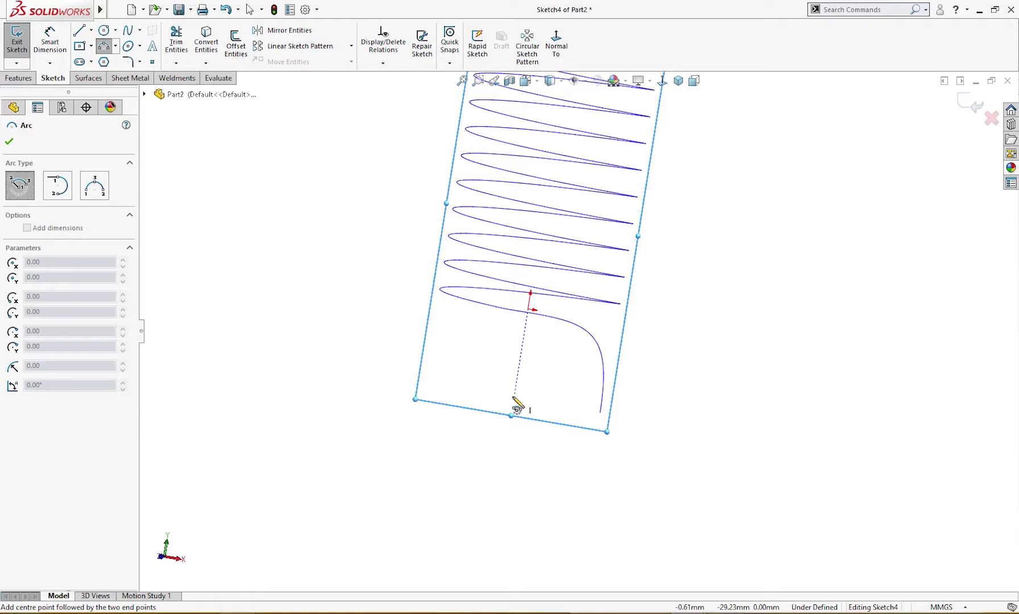
left_click(514, 397)
left_click(601, 421)
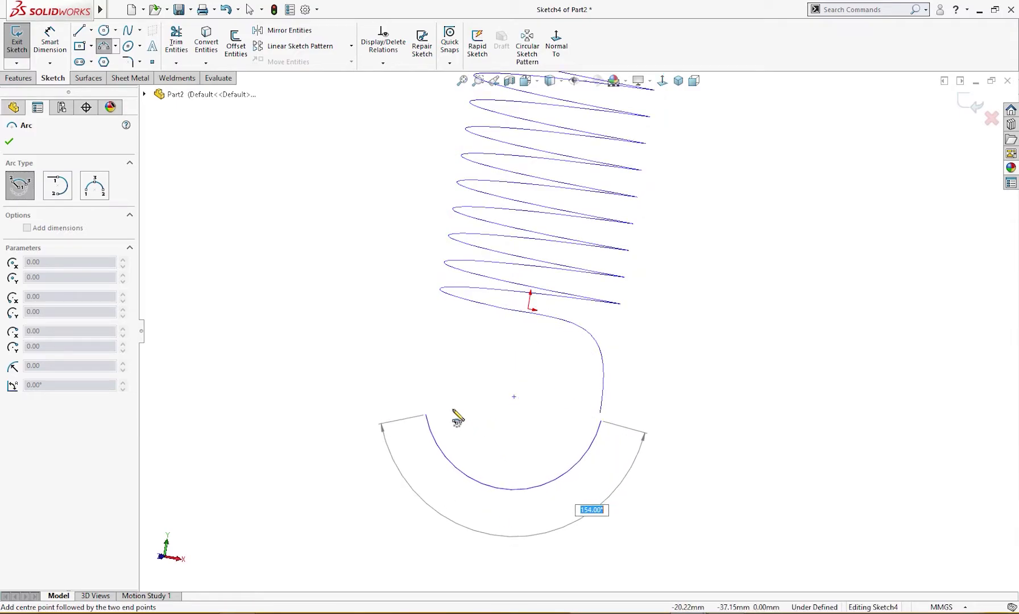
left_click(455, 415)
key("Escape")
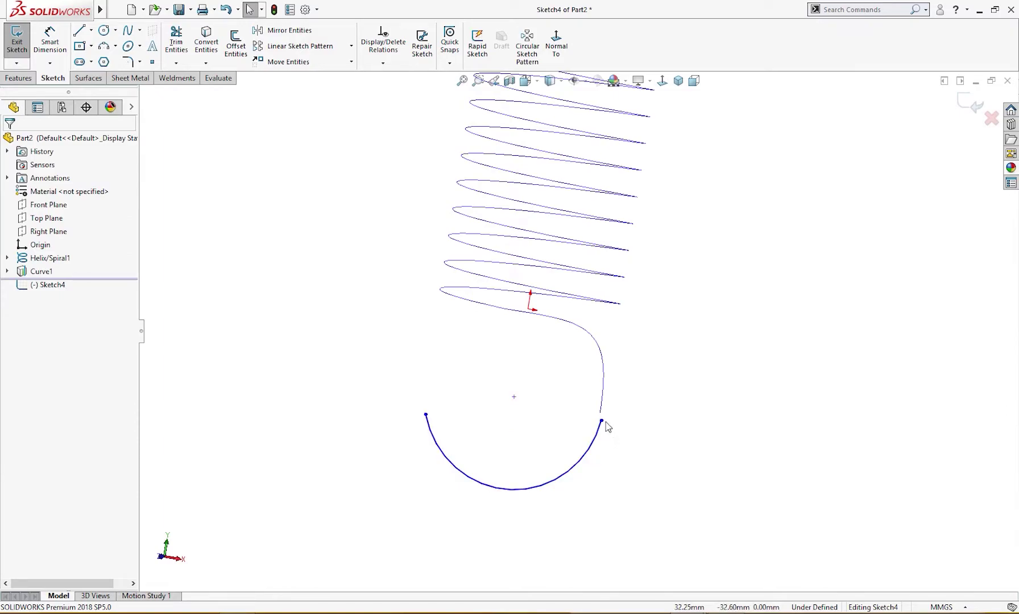
Step: Make the arc's endpoint near the projected curve horizontal with the arc's centre point
left_click(602, 422)
left_click(515, 397, "ctrl")
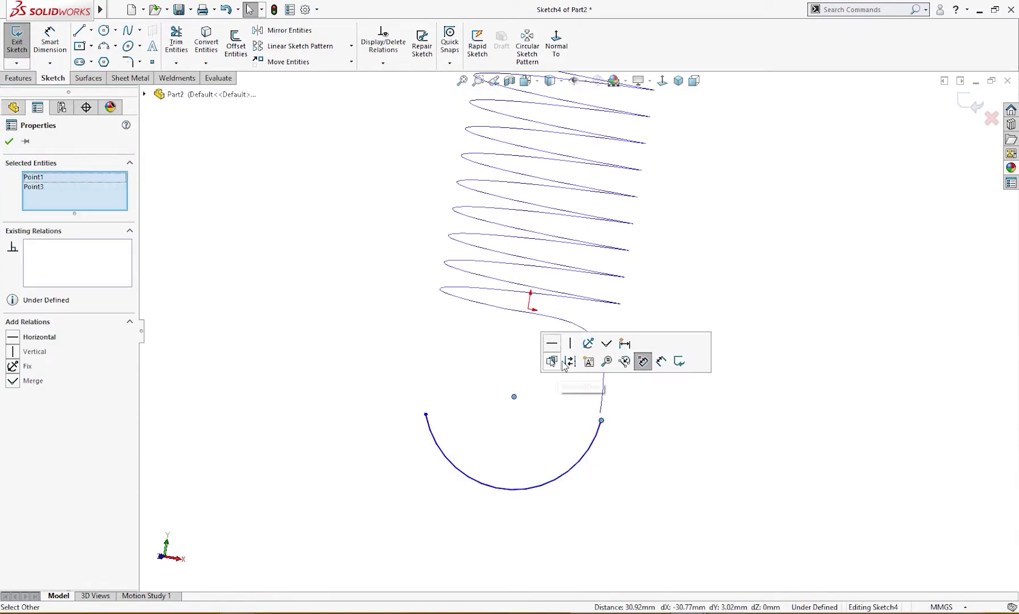
left_click(533, 373)
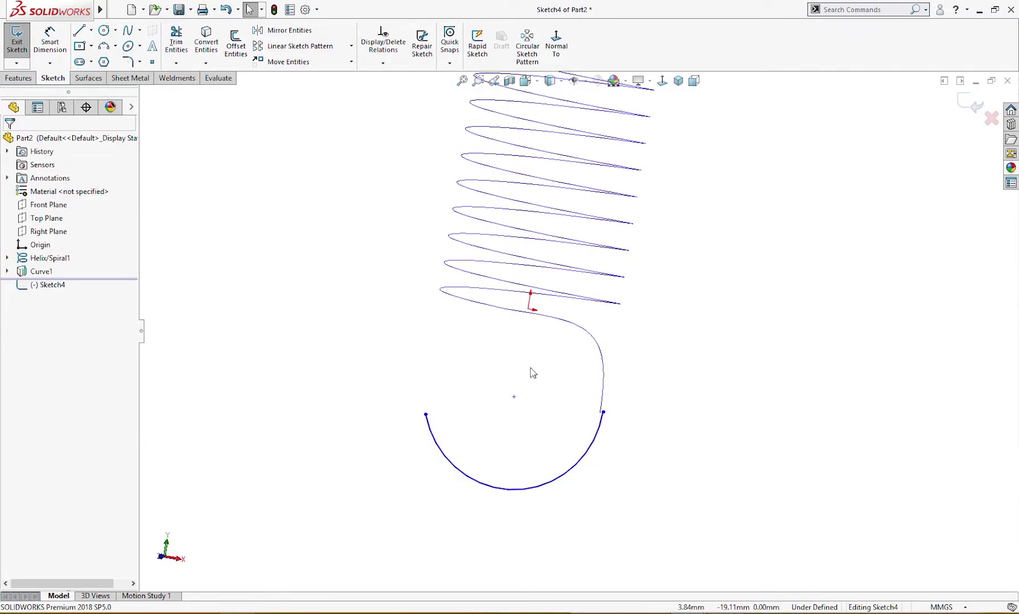
Step: Dimension the vertical distance between the arc's centre point and the origin as 30 mm
left_click(556, 45)
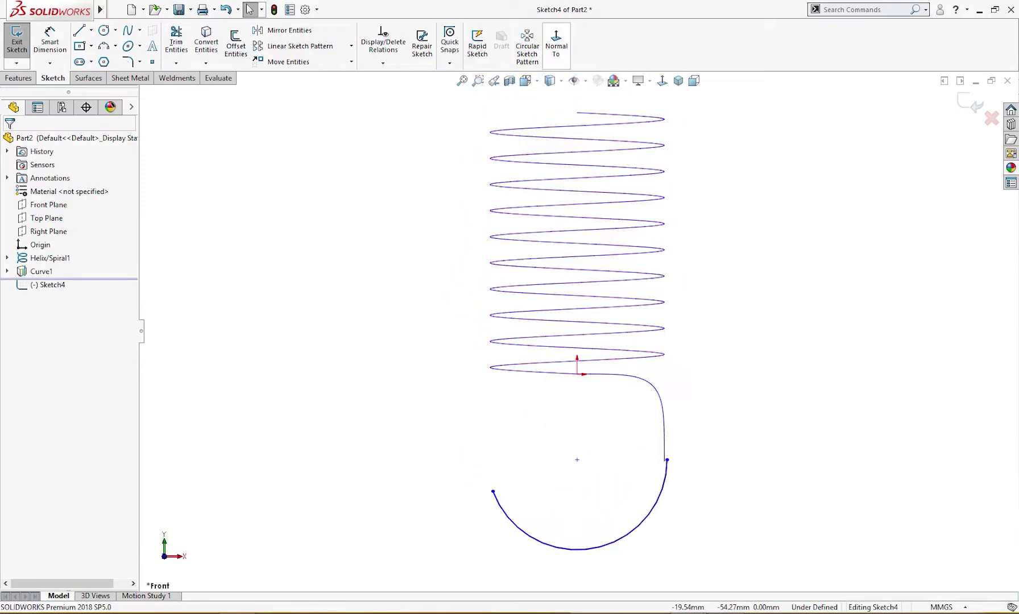
key("f")
right_click_drag(662, 546, 639, 484)
left_click(578, 439)
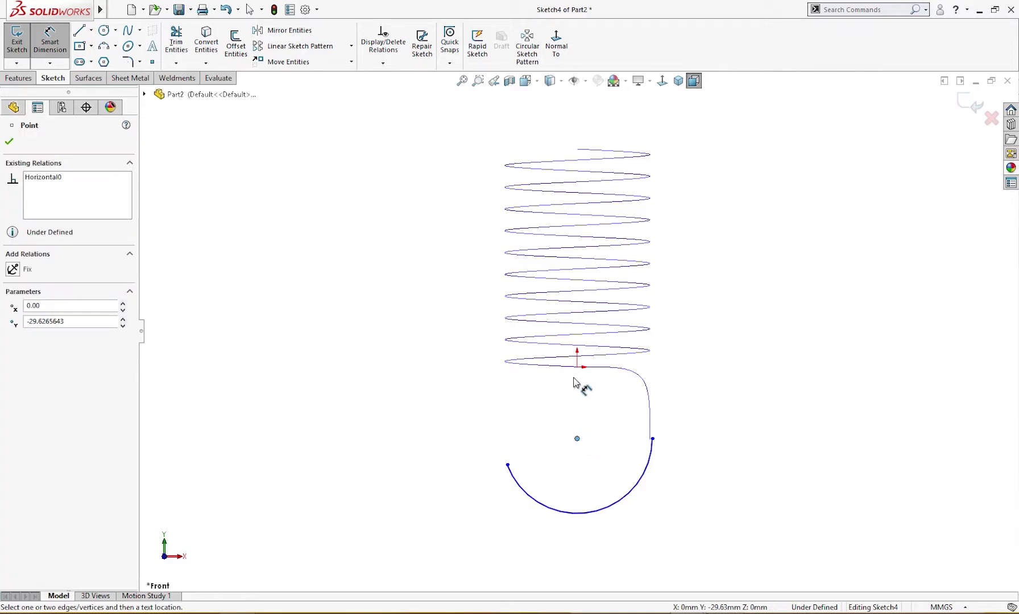
left_click(578, 367)
left_click(713, 450)
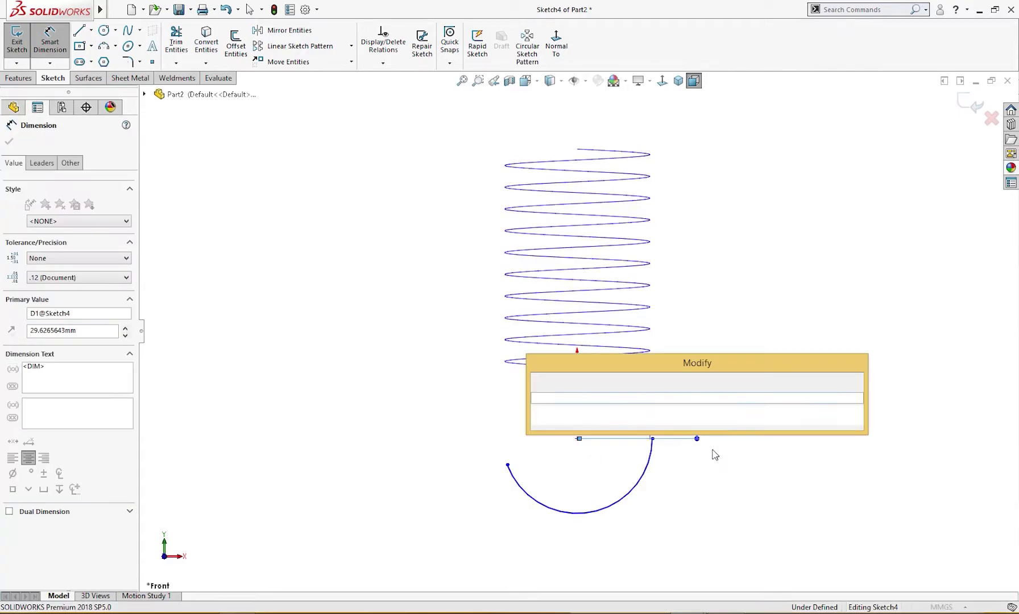
type("30")
key("Return")
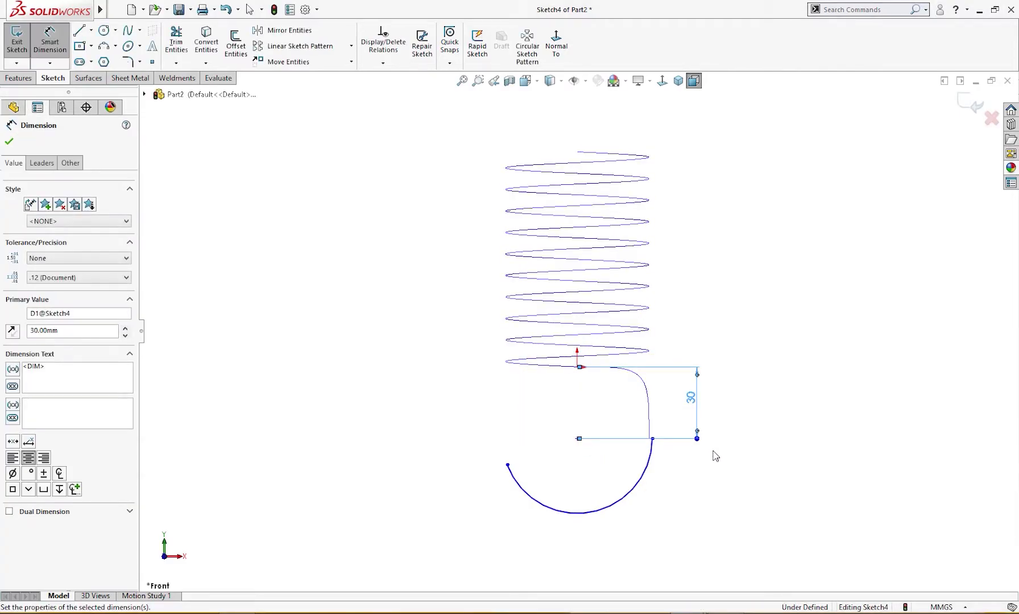
key("Escape")
Step: Dimension the hook arc's radius as 30 mm
right_click_drag(705, 514, 703, 472)
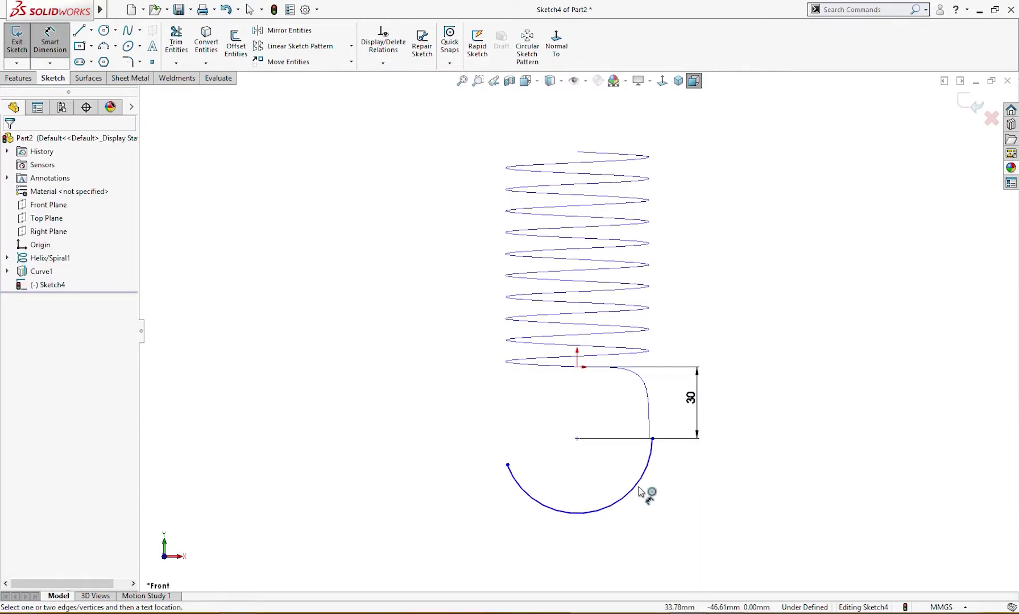
left_click(644, 497)
left_click(680, 518)
type("30")
key("Return")
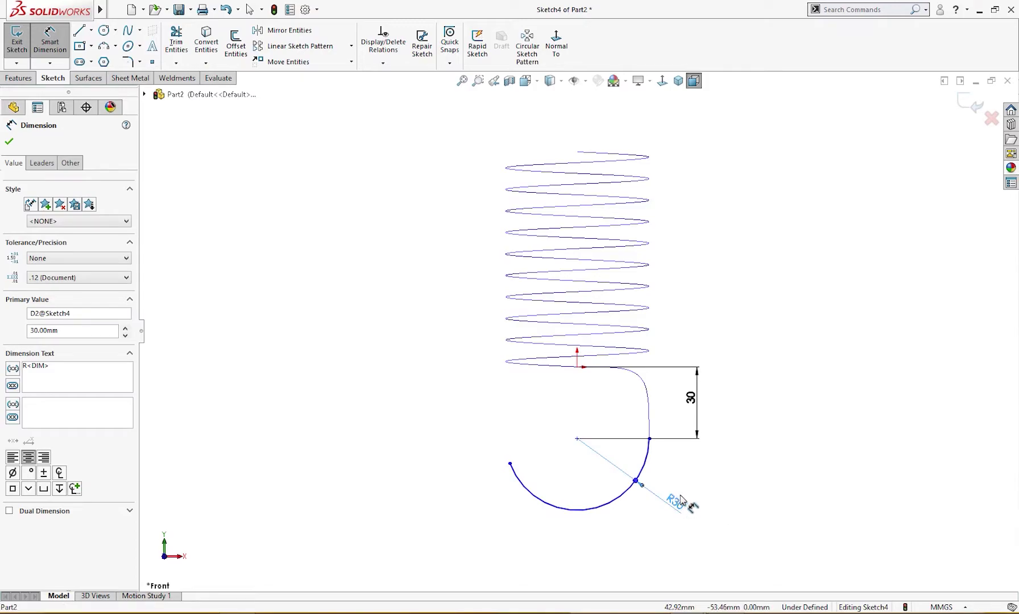
key("Escape")
Step: Dimension the angle between the hook arc's two endpoints about its centre as 180 degrees
right_click_drag(719, 495, 721, 433)
left_click(649, 440)
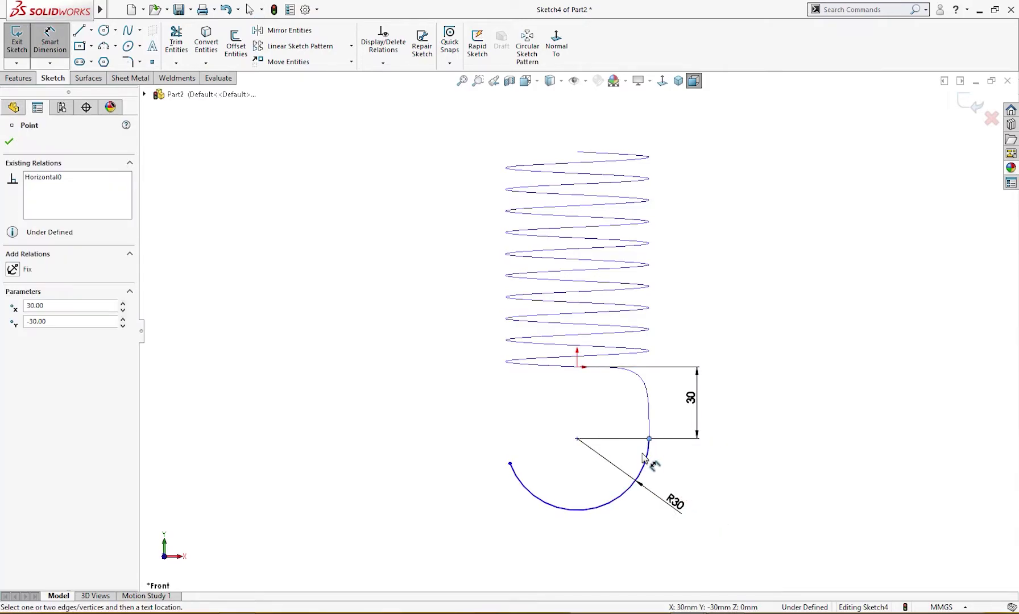
left_click(578, 439)
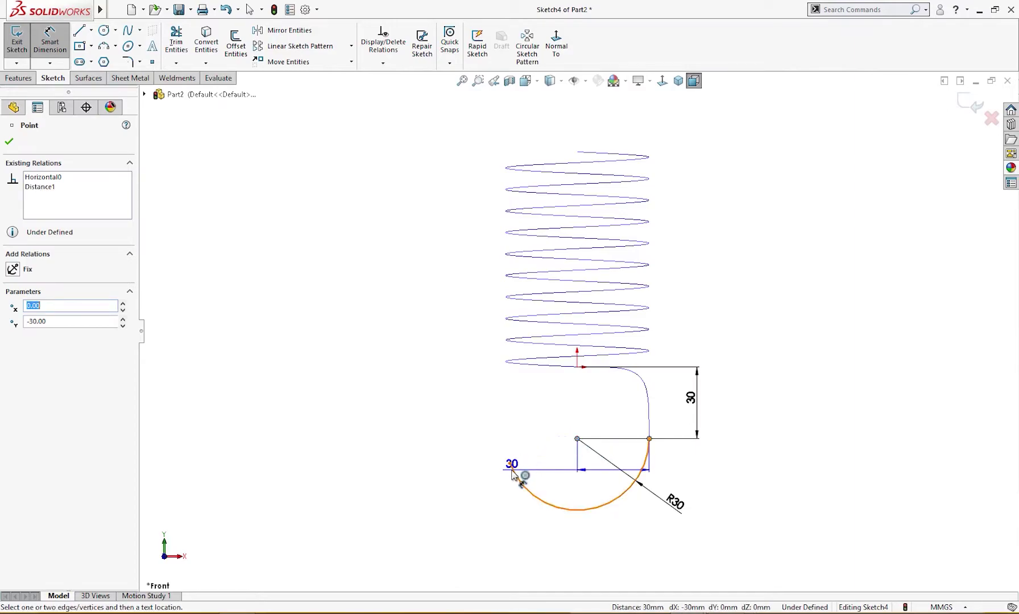
left_click(510, 466)
left_click(597, 555)
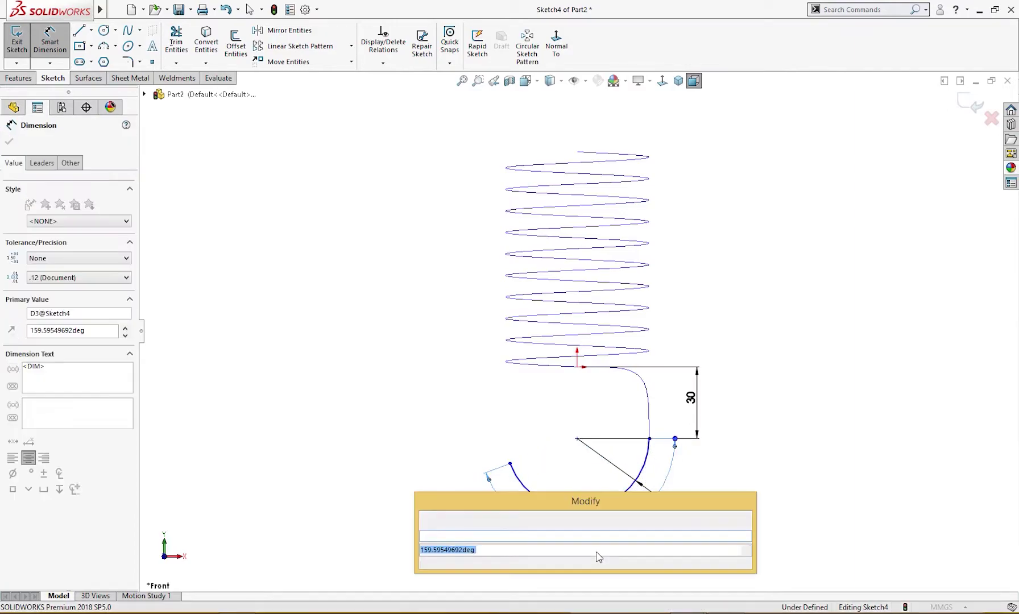
type("180")
key("Return")
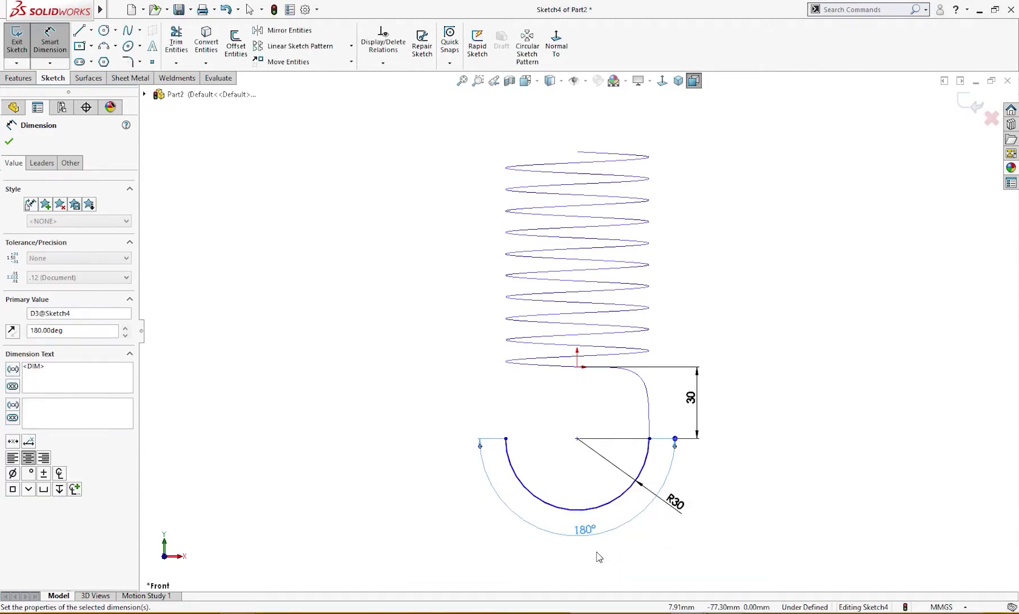
key("Escape")
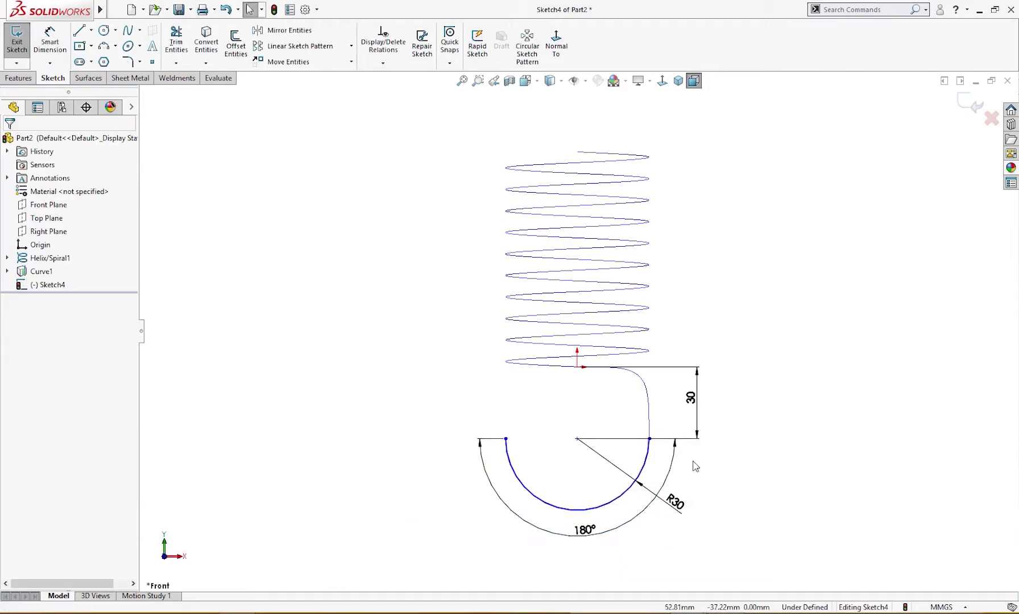
Step: Make the hook arc's centre point vertical with the origin and exit the sketch
left_click(644, 465)
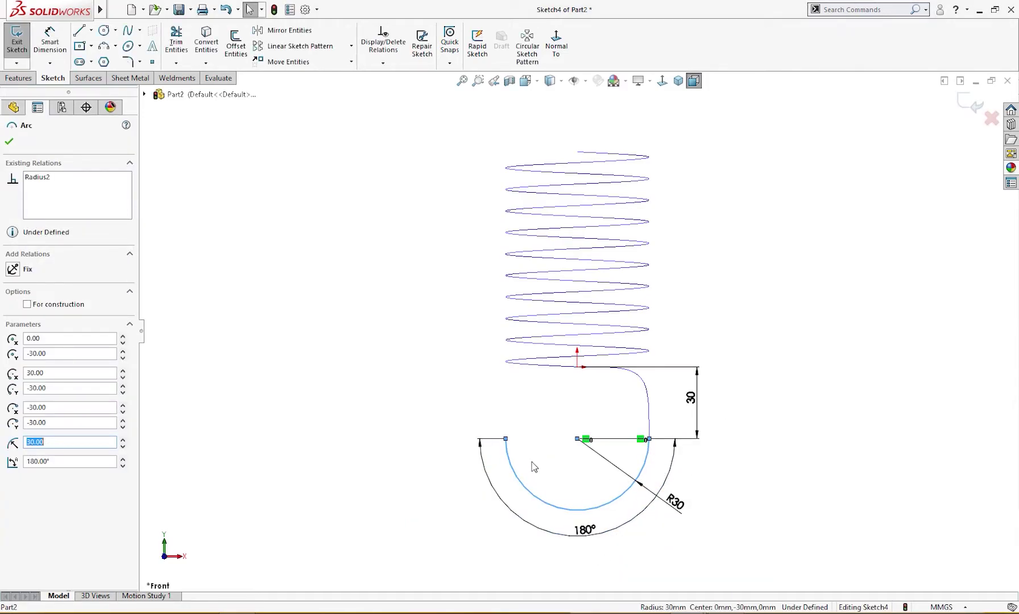
left_click(543, 480)
left_click(506, 440)
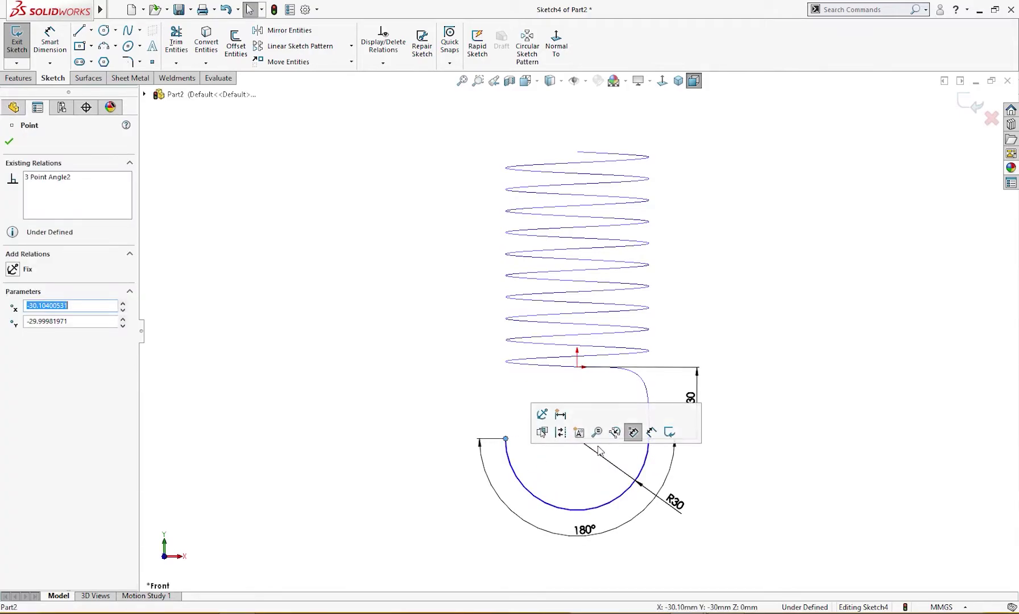
left_click(549, 475)
left_click(577, 440)
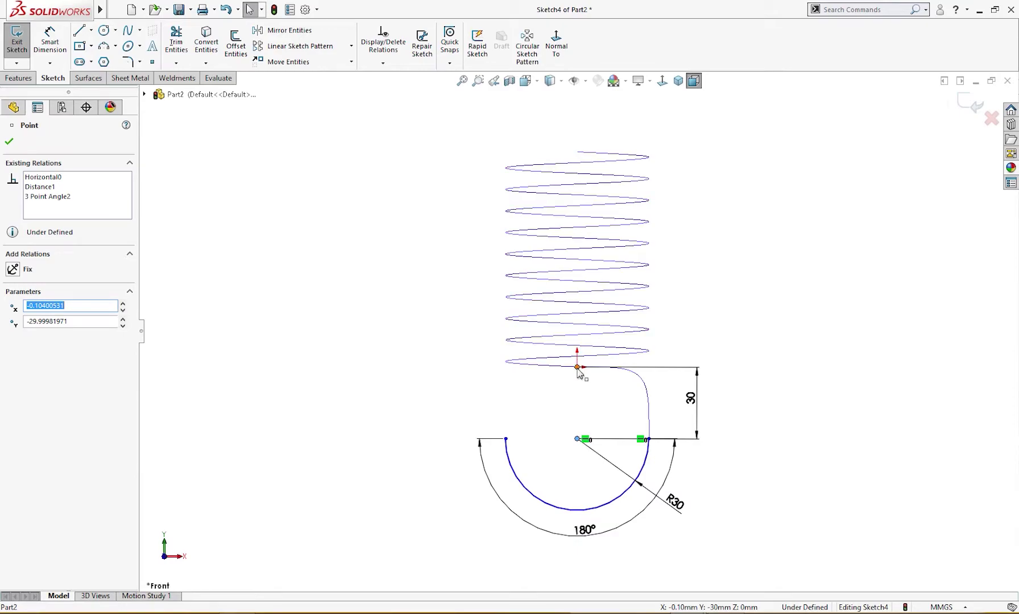
left_click(578, 368, "ctrl")
left_click(637, 317)
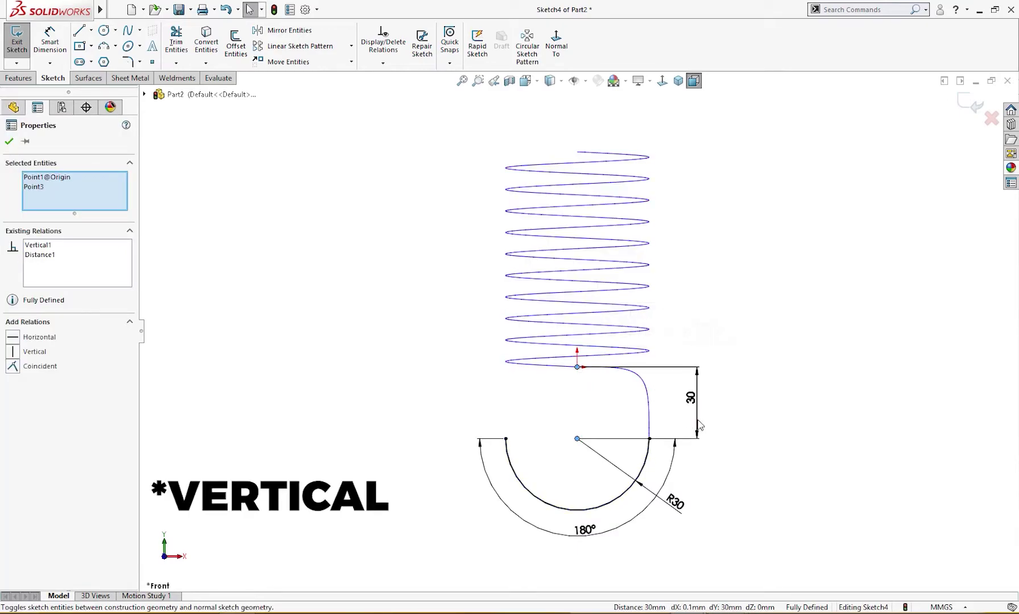
left_click(728, 444)
middle_click_drag(728, 444, 760, 503)
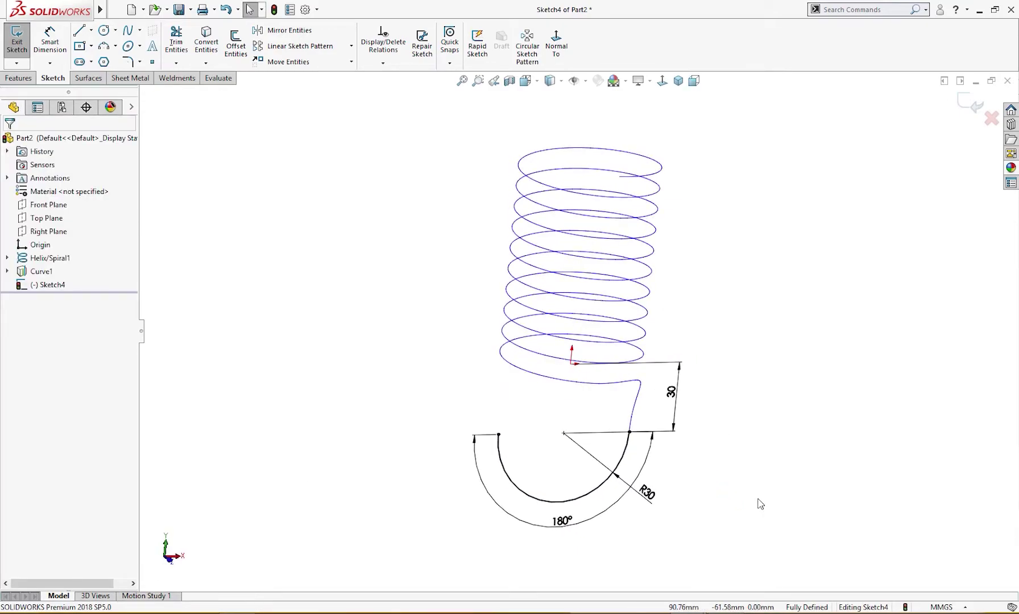
left_click(977, 112)
Step: Create a reference plane offset 90 mm above the Top Plane, at the helix's upper end
mouse_move(774, 269)
middle_mouse_down()
mouse_move(789, 291)
mouse_move(763, 278)
mouse_move(760, 245)
mouse_move(756, 270)
middle_mouse_up()
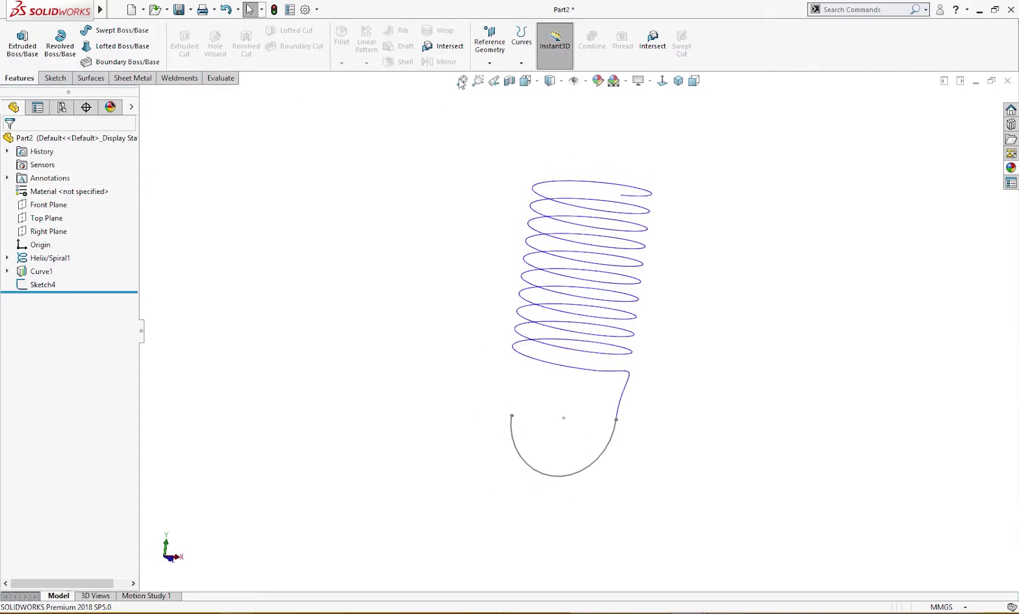
left_click(489, 59)
left_click(492, 80)
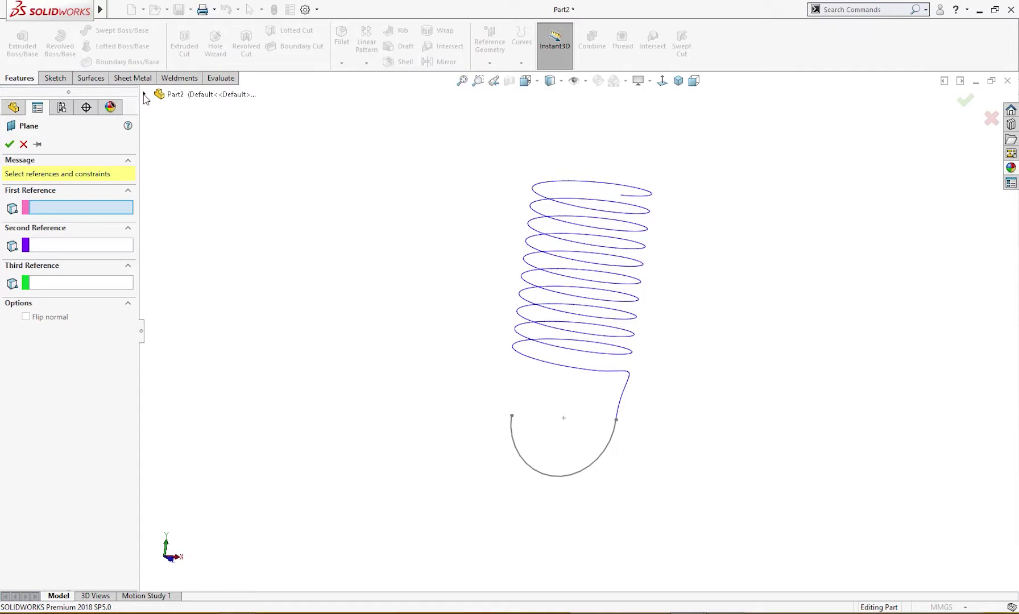
left_click(145, 95)
left_click(195, 176)
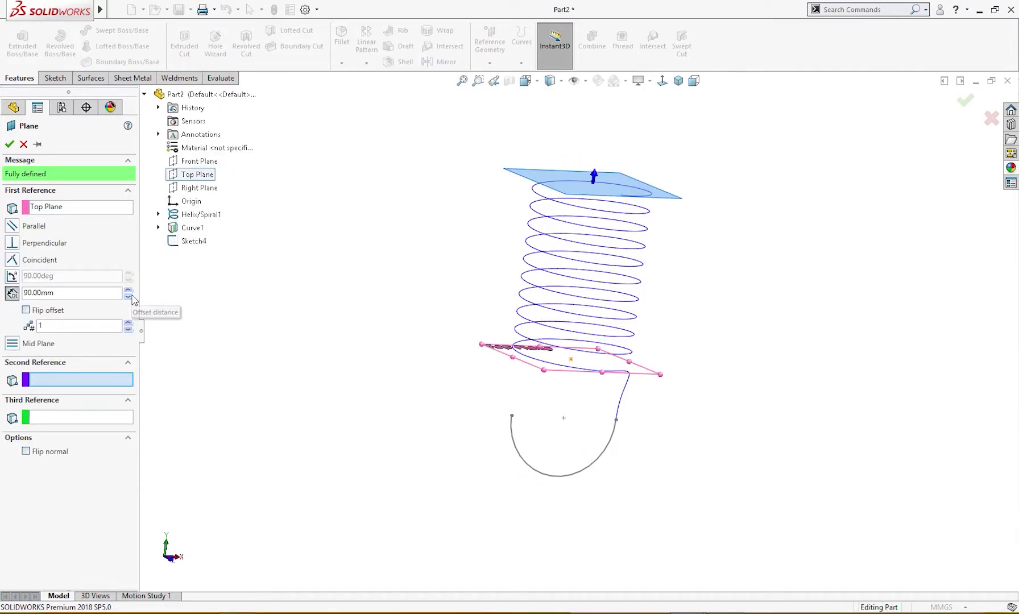
middle_click_drag(602, 184, 614, 191)
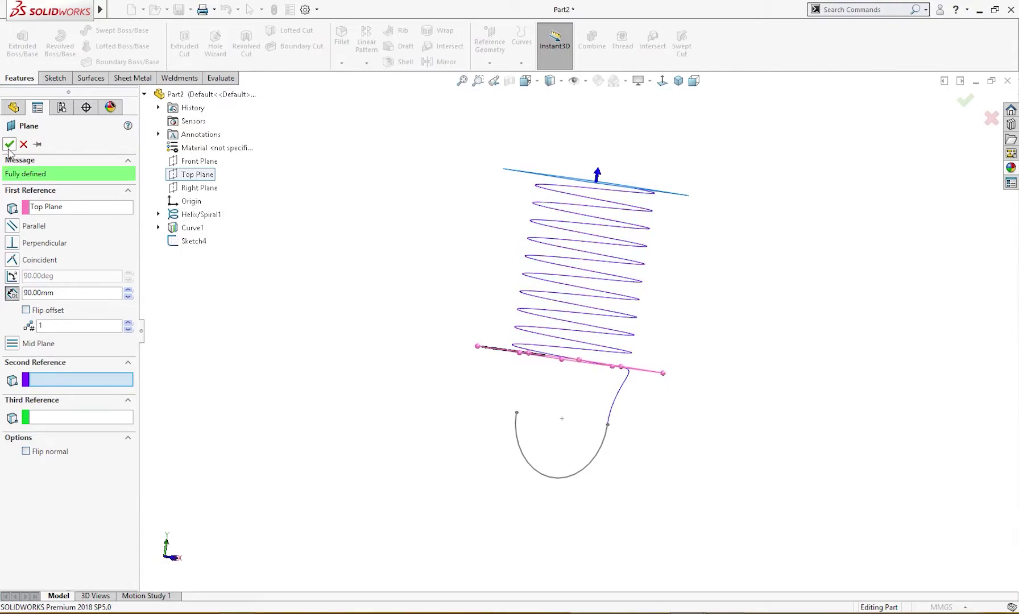
middle_click_drag(636, 200, 642, 206)
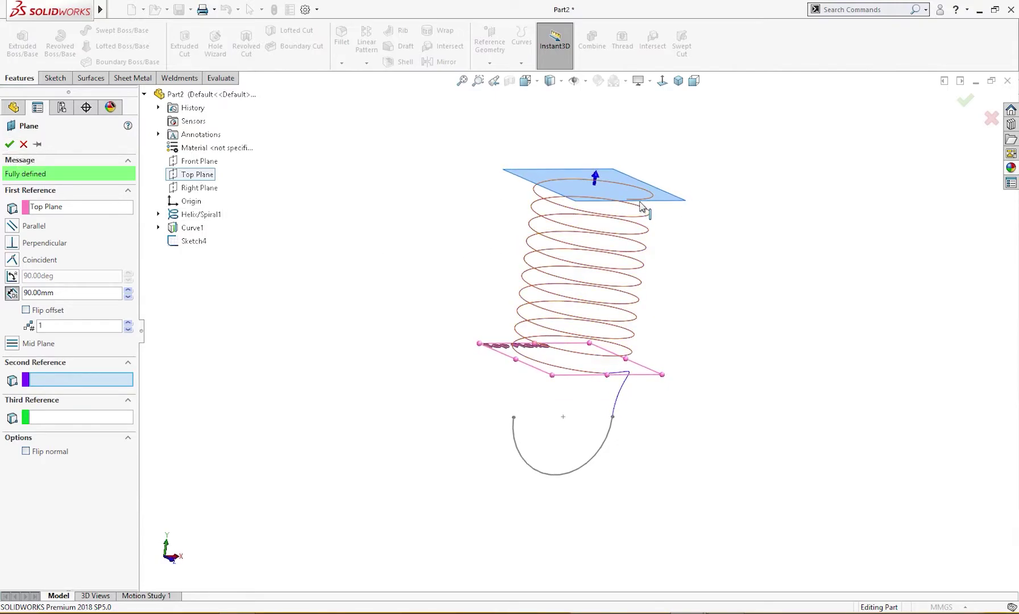
left_click(9, 144)
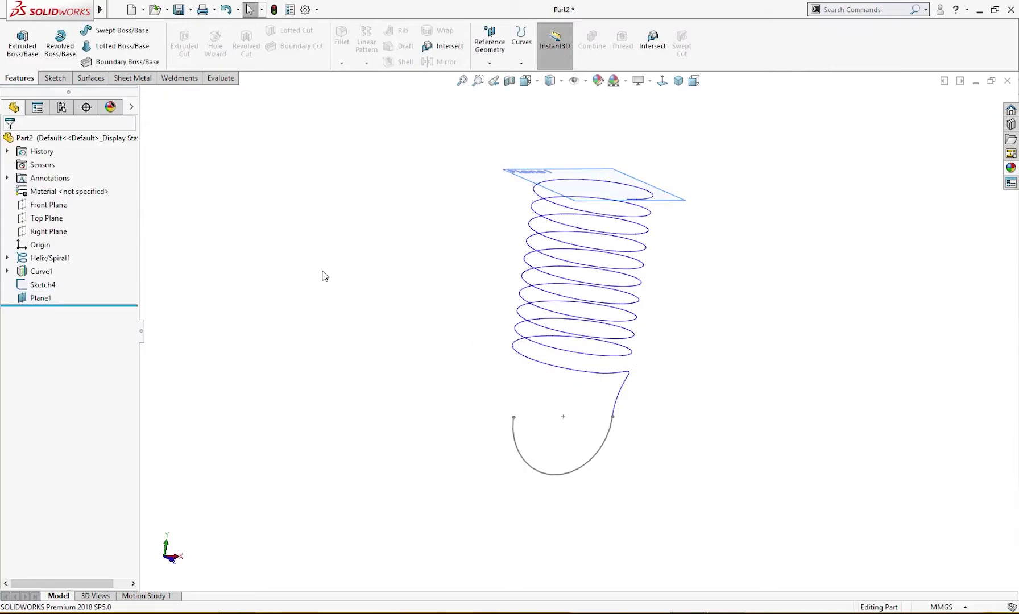
Step: Start a sketch on the offset plane and draw a centre-point arc centred on the origin, just outside the helix
left_click(572, 177)
left_click(624, 136)
mouse_move(557, 211)
middle_mouse_down()
mouse_move(548, 266)
mouse_move(536, 277)
middle_mouse_up()
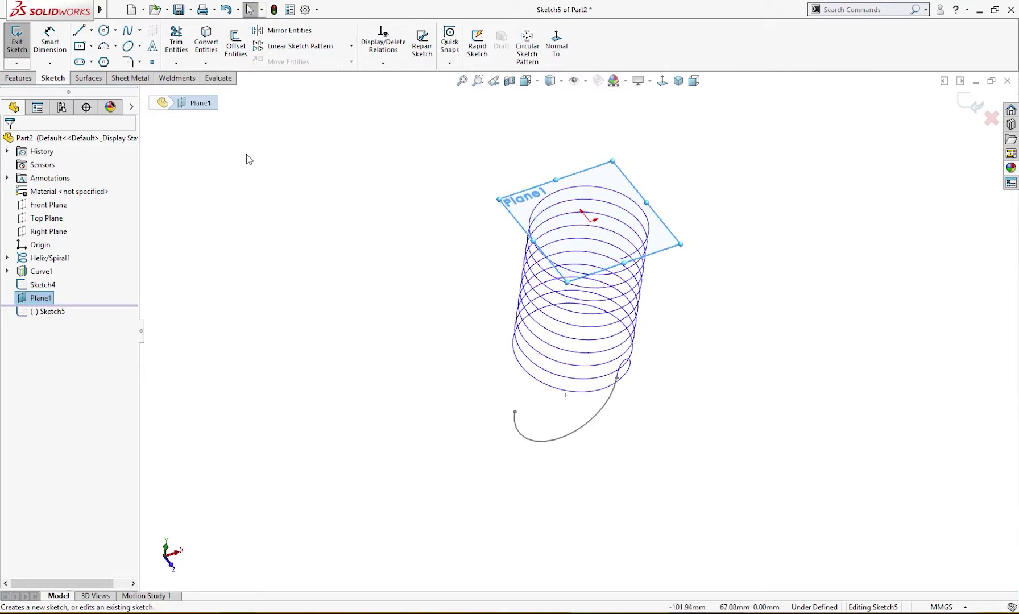
left_click(107, 50)
left_click(19, 185)
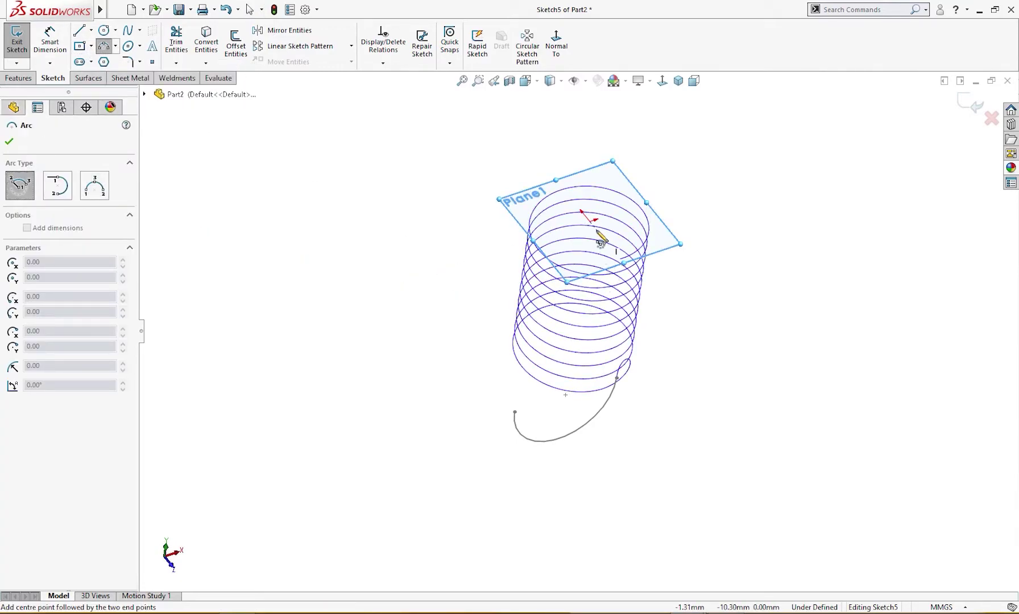
left_click(592, 221)
left_click(612, 268)
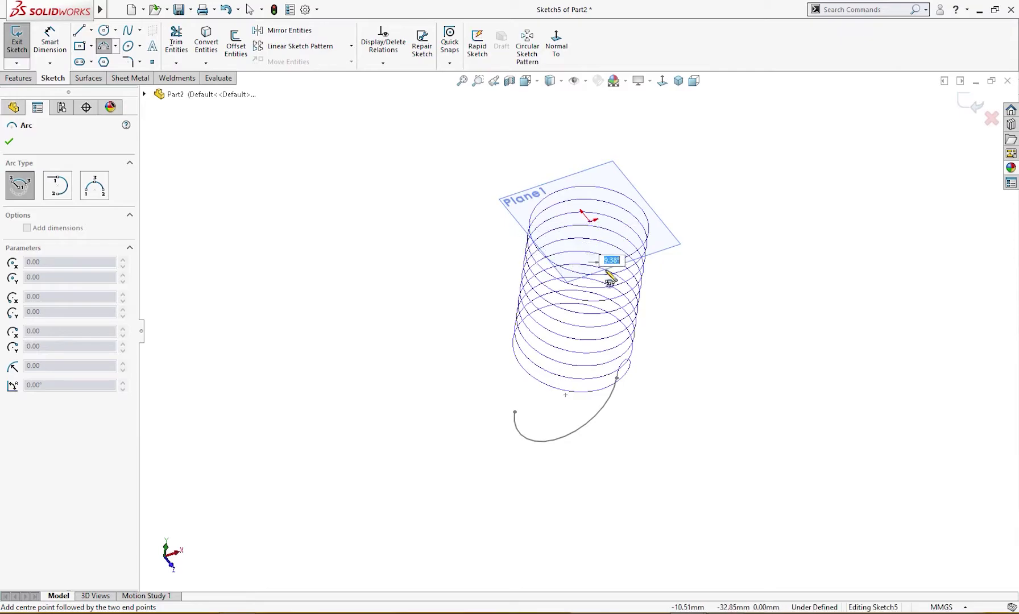
left_click(504, 217)
key("Escape")
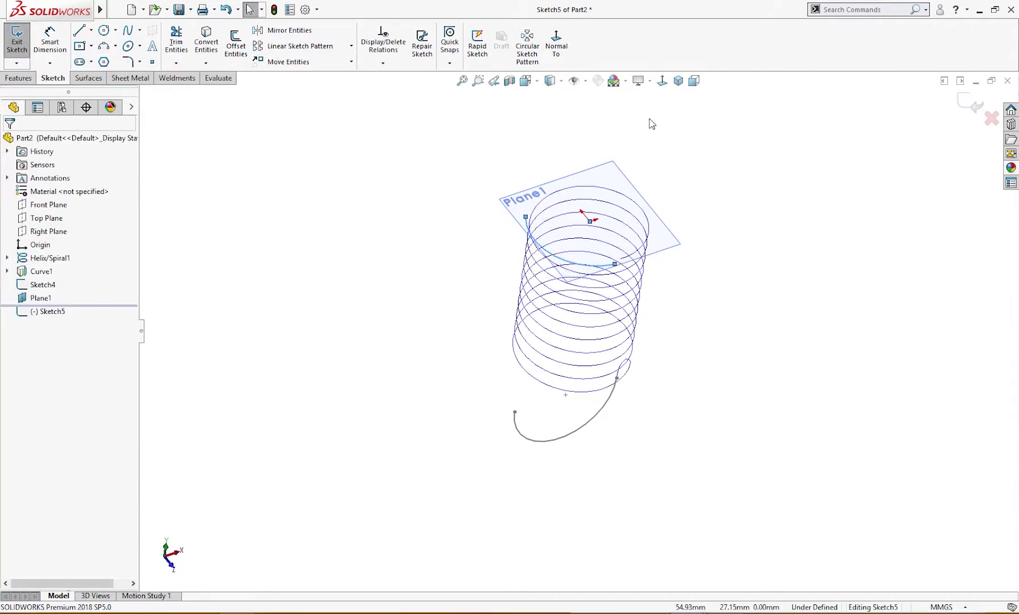
Step: Make the arc's lower endpoint vertical with its centre at the origin, viewing the sketch plane face-on
left_click(563, 53)
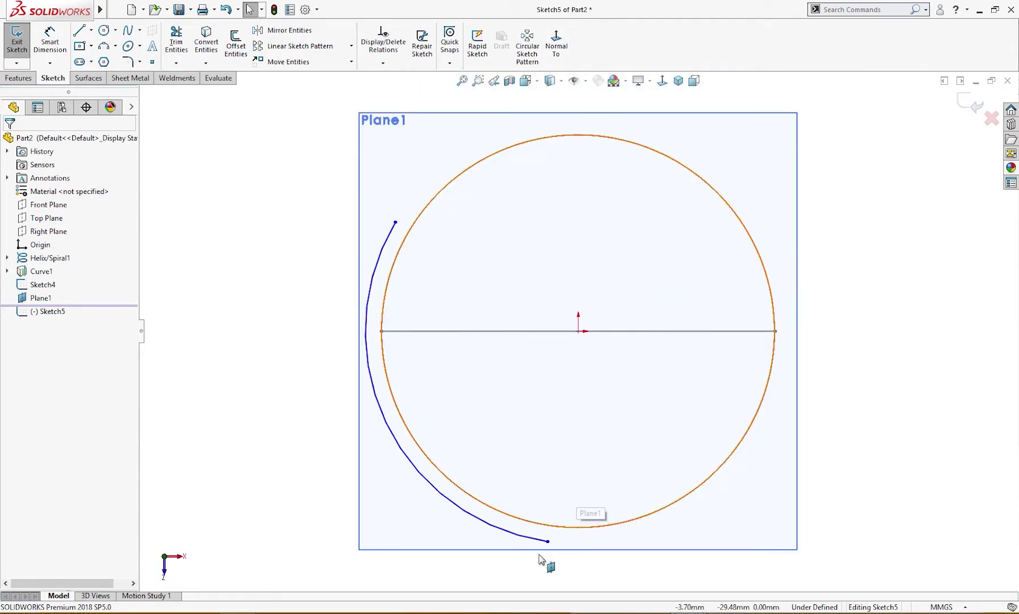
left_click(547, 542)
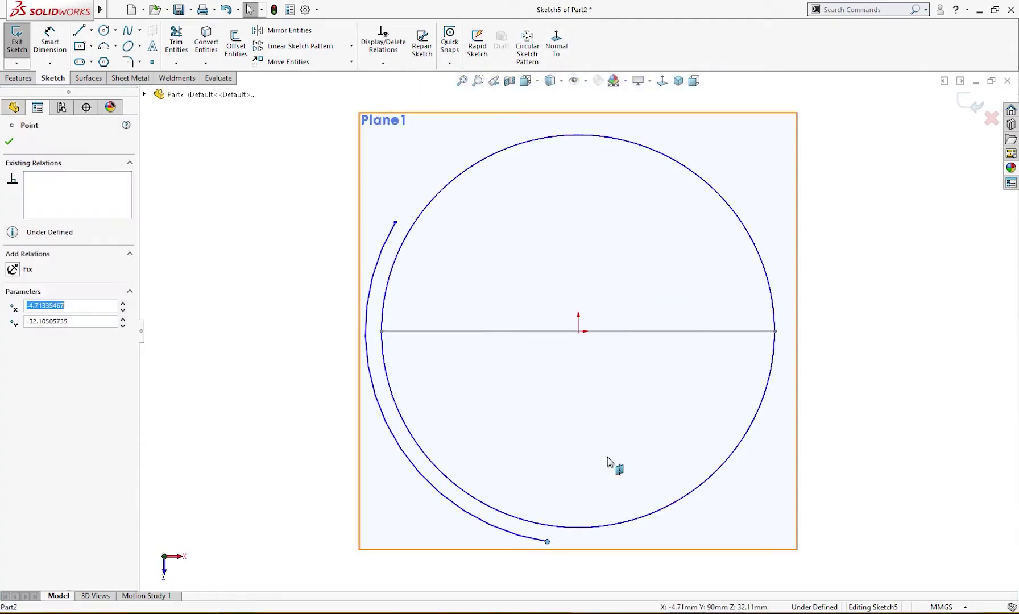
left_click(580, 332, "ctrl")
left_click(635, 279)
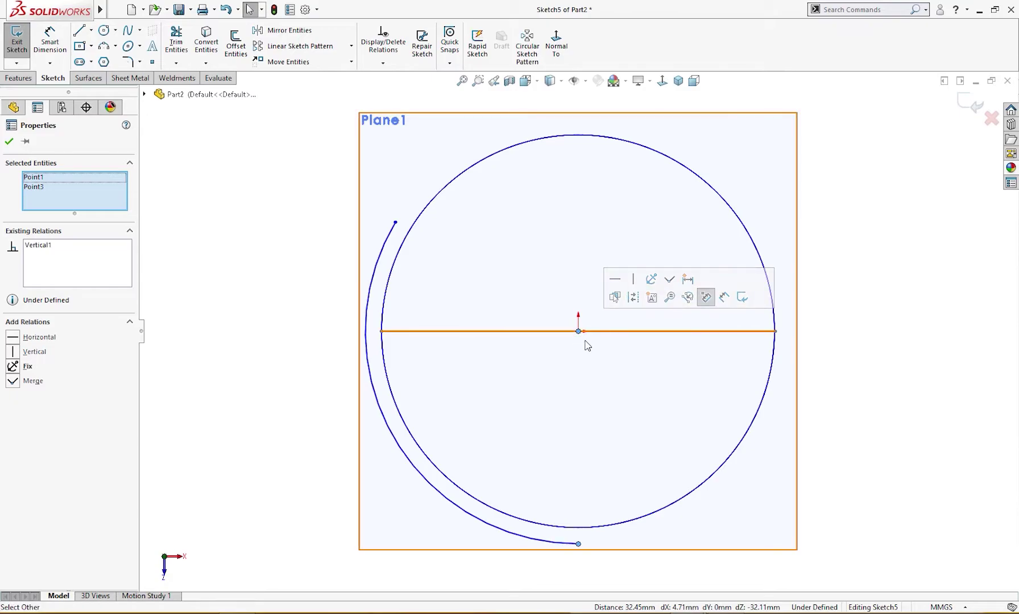
left_click(577, 351)
Step: Make the arc's other endpoint horizontal with the origin so the arc spans a quarter circle
left_click(578, 332)
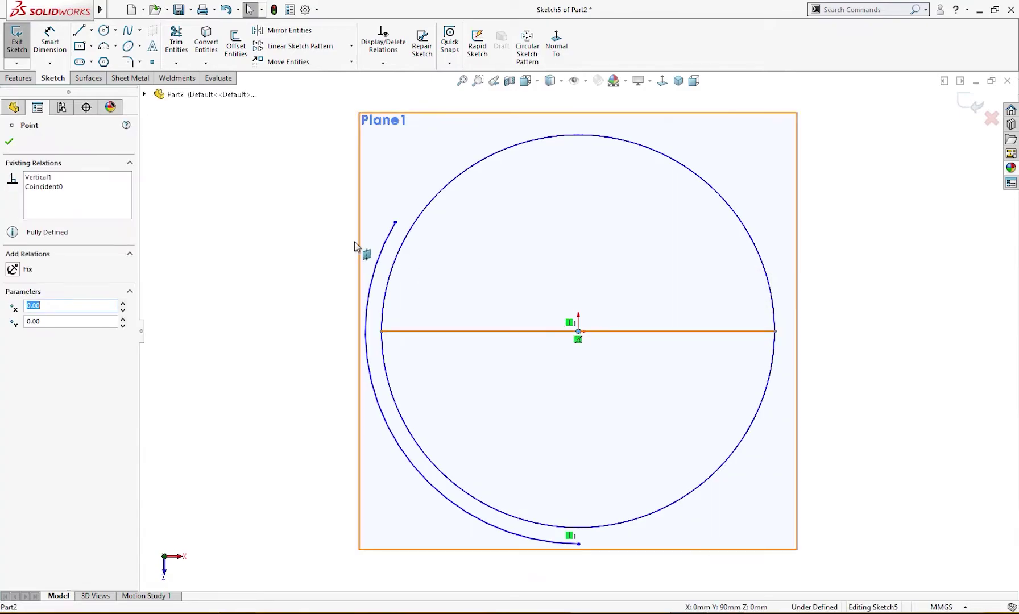
left_click(396, 222, "ctrl")
left_click(434, 168)
left_click(461, 269)
Step: Dimension the quarter arc's radius as 30 mm so it matches the helix
scroll(514, 394, "up", 1)
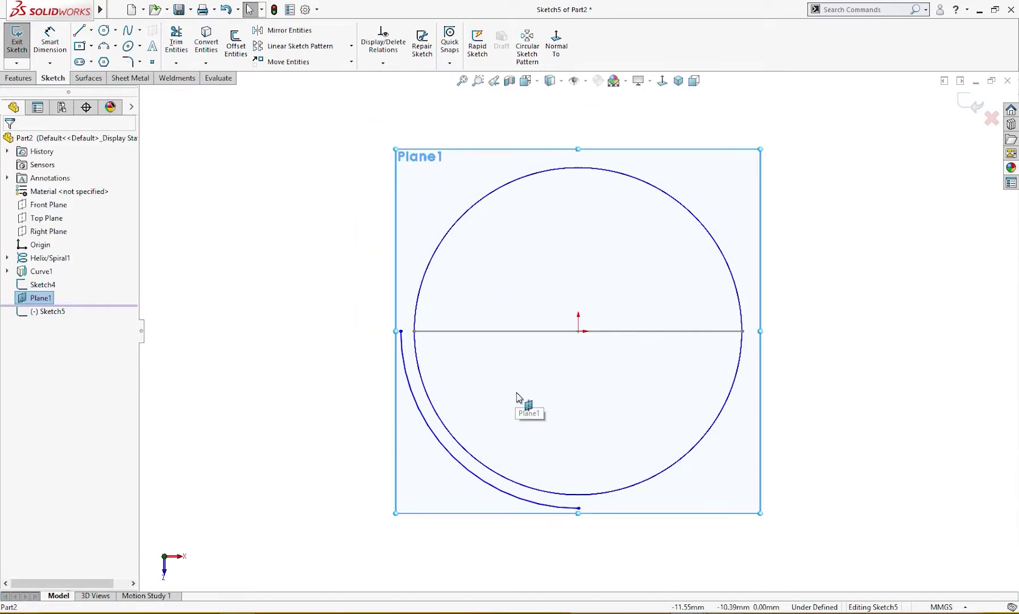
right_click_drag(421, 497, 414, 448)
left_click(466, 468)
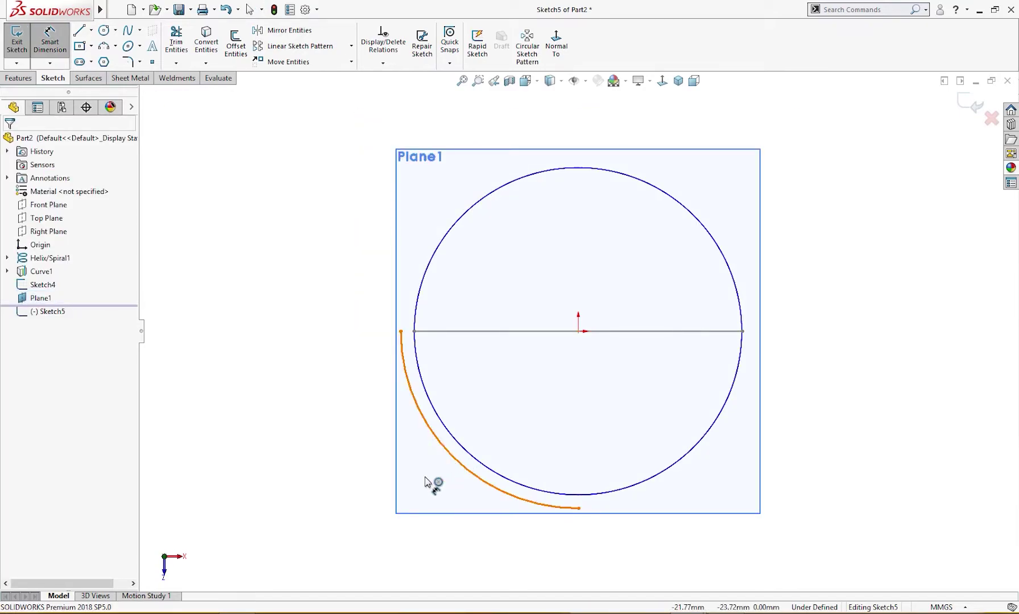
left_click(400, 493)
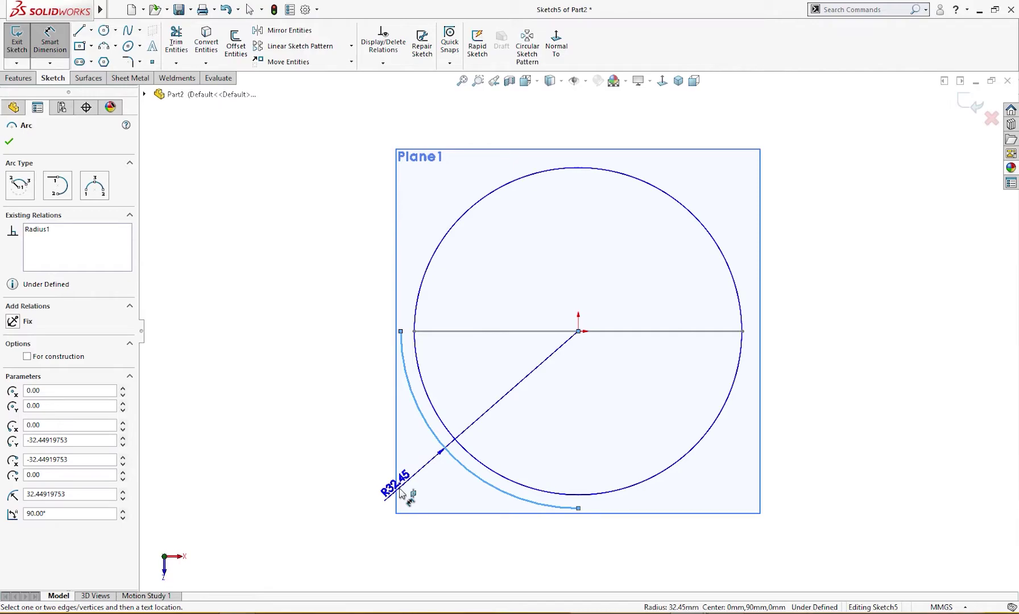
left_click(378, 504)
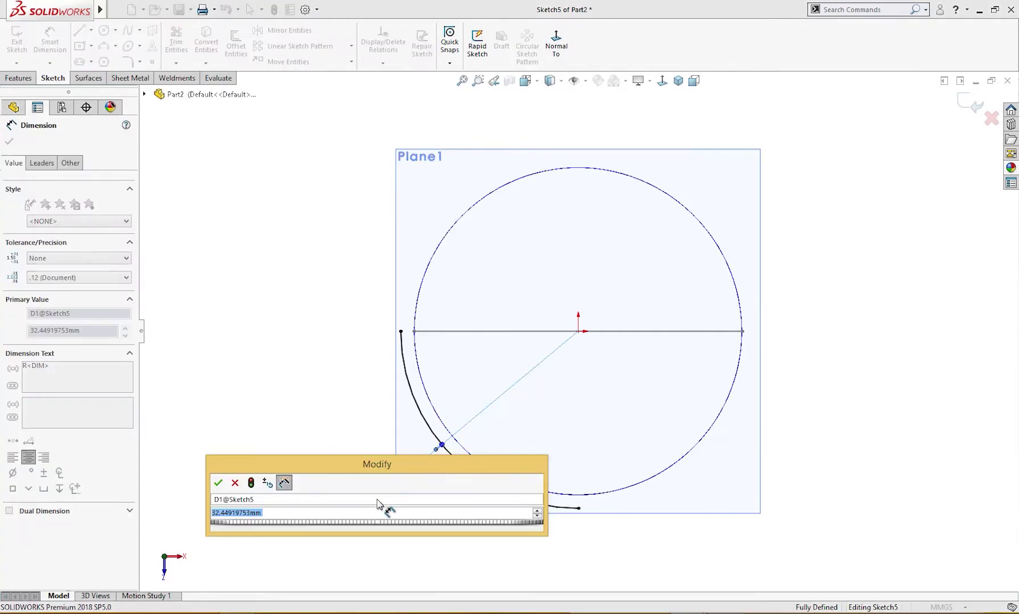
type("30")
key("Return")
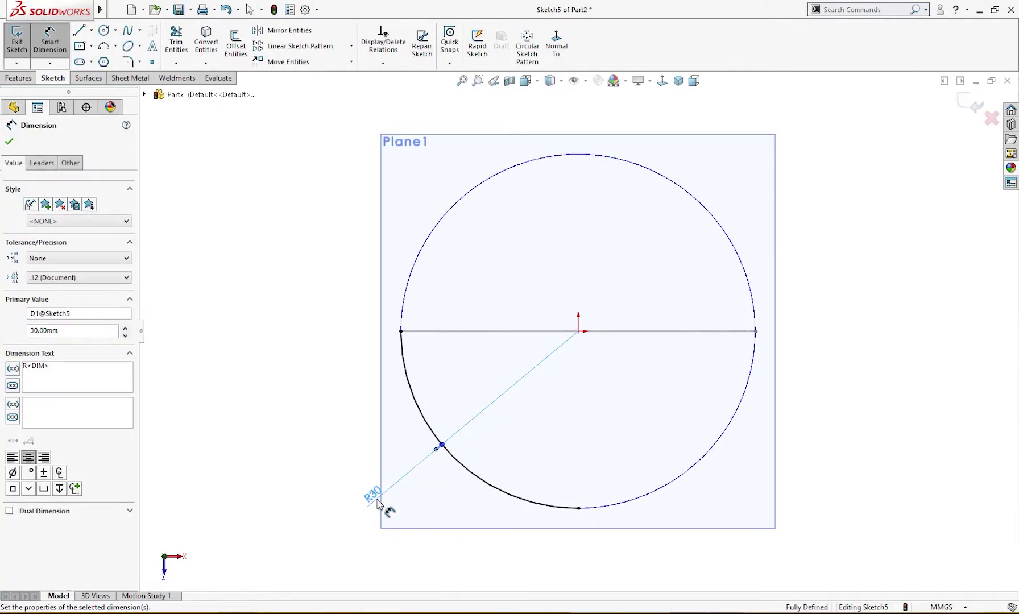
middle_click_drag(653, 446, 603, 298)
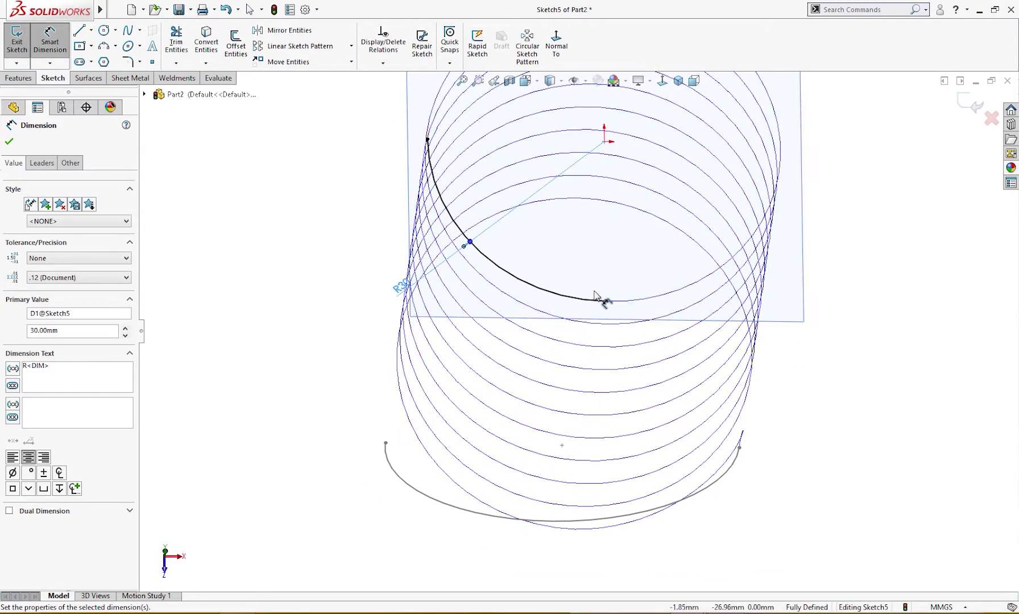
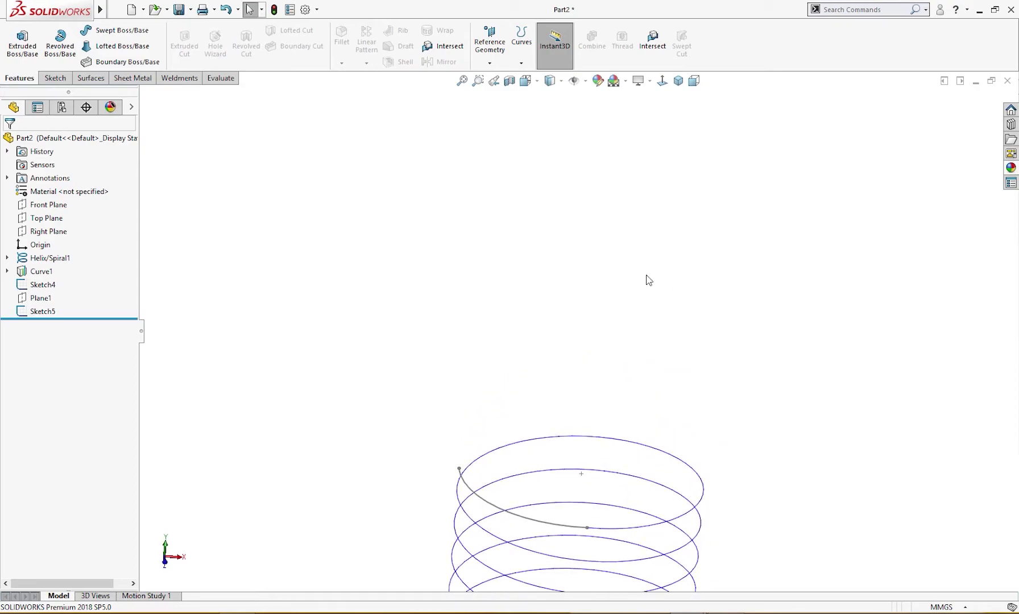
Step: Start a sketch on the Right Plane and draw a centre-point quarter arc of about 15 mm radius above the helix's upper end
left_click(48, 231)
left_click(71, 219)
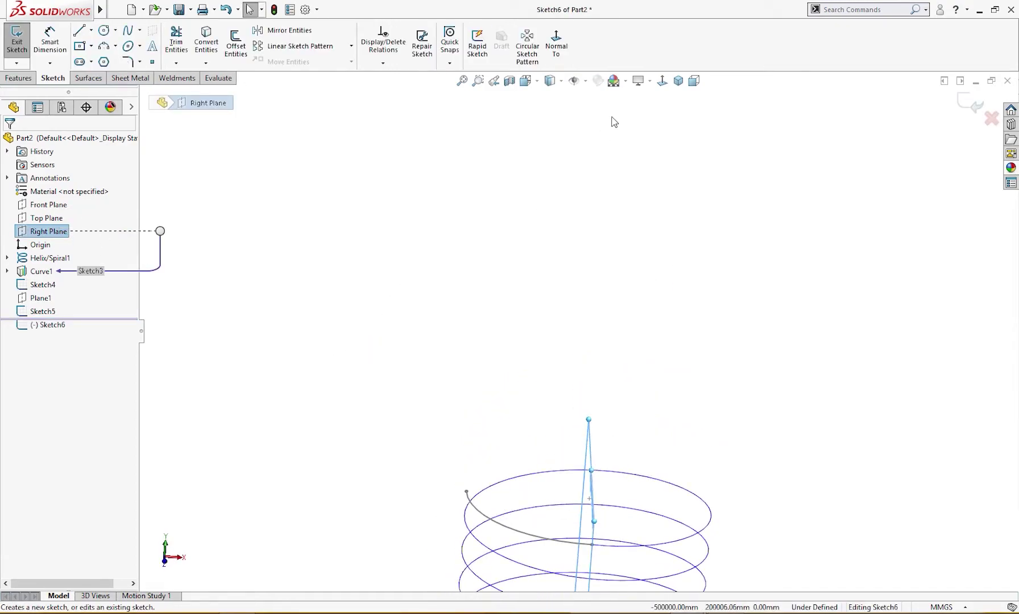
left_click(556, 47)
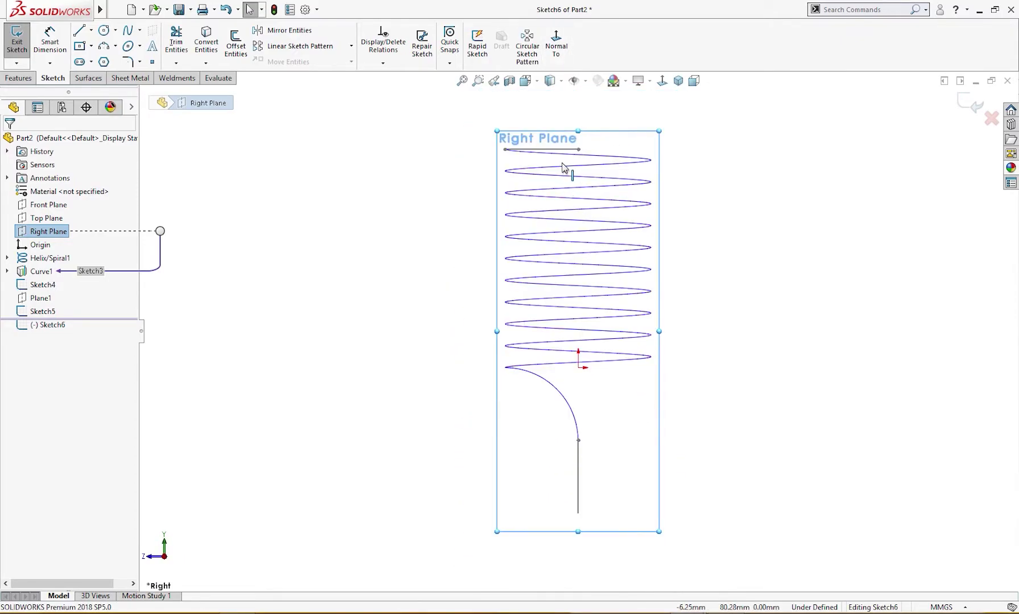
scroll(563, 166, "down", 7)
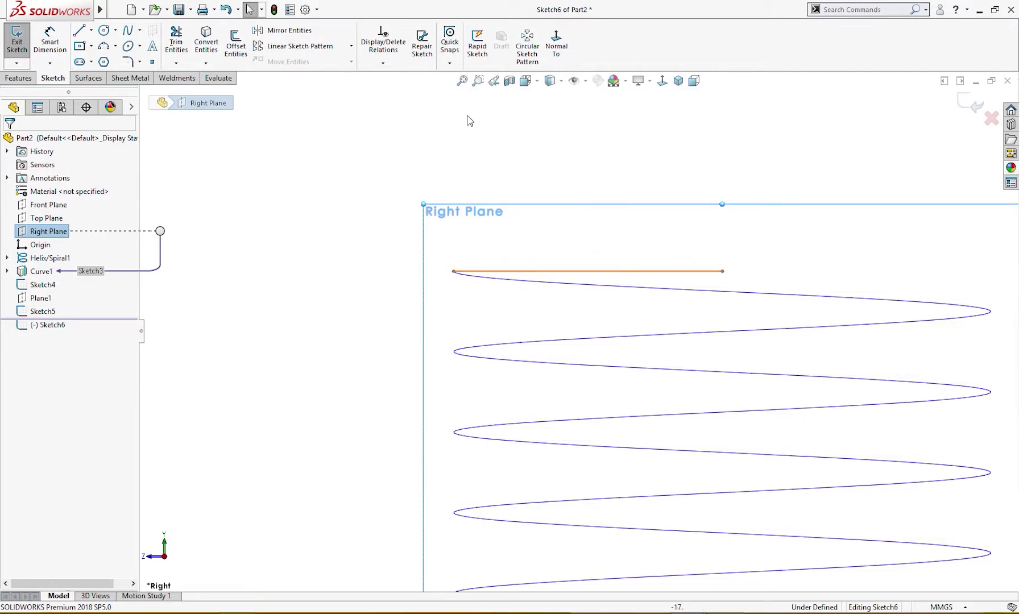
left_click(103, 46)
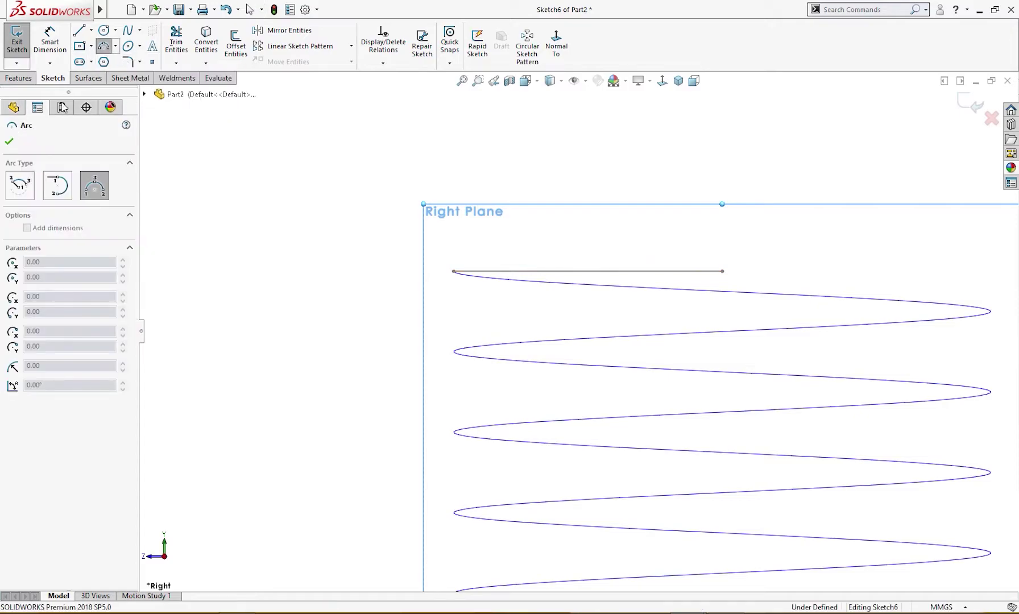
left_click(20, 192)
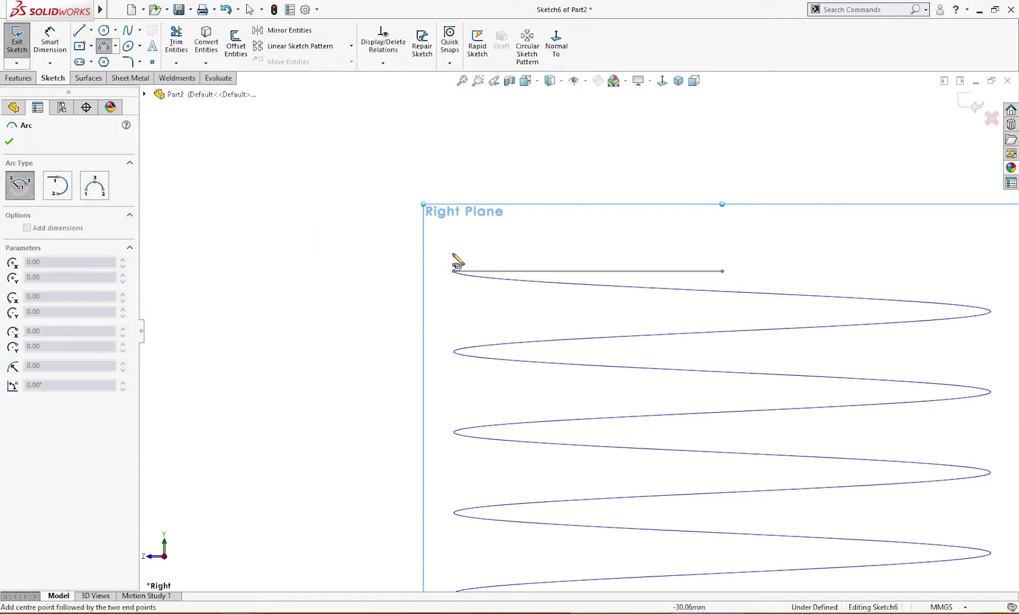
left_click(456, 134)
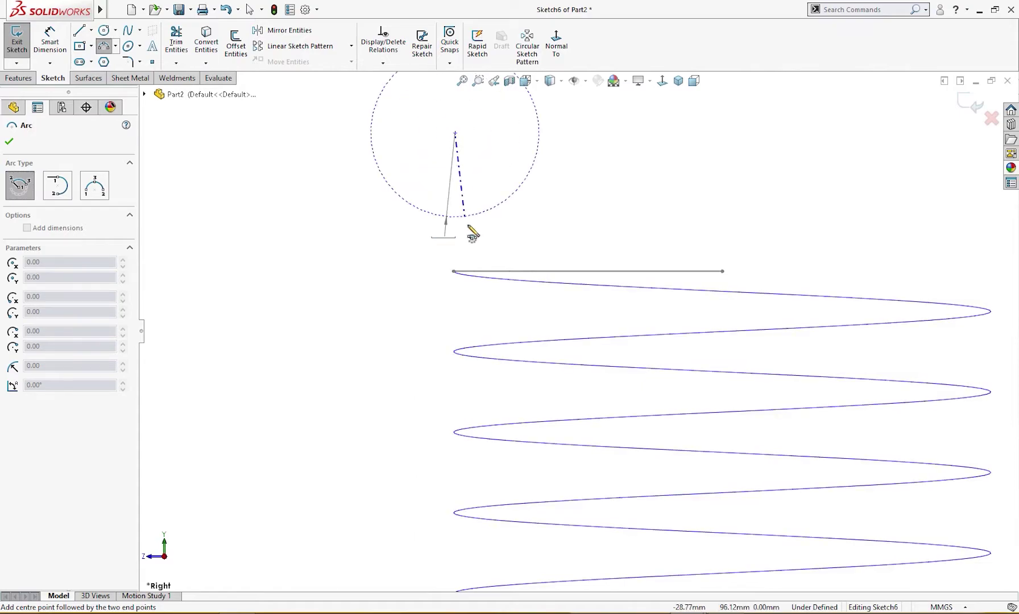
left_click(454, 266)
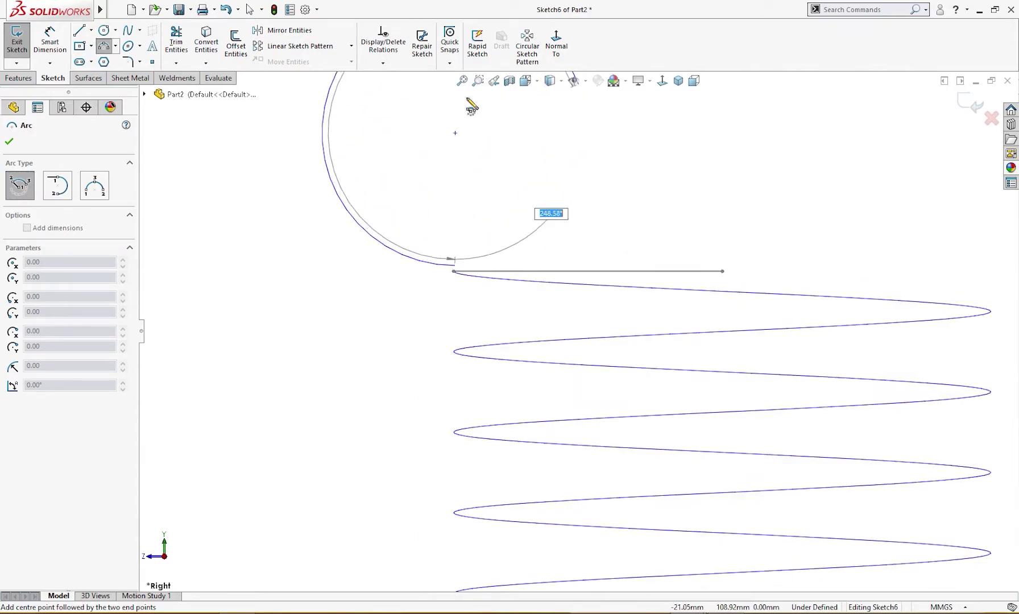
left_click(614, 137)
key("Escape")
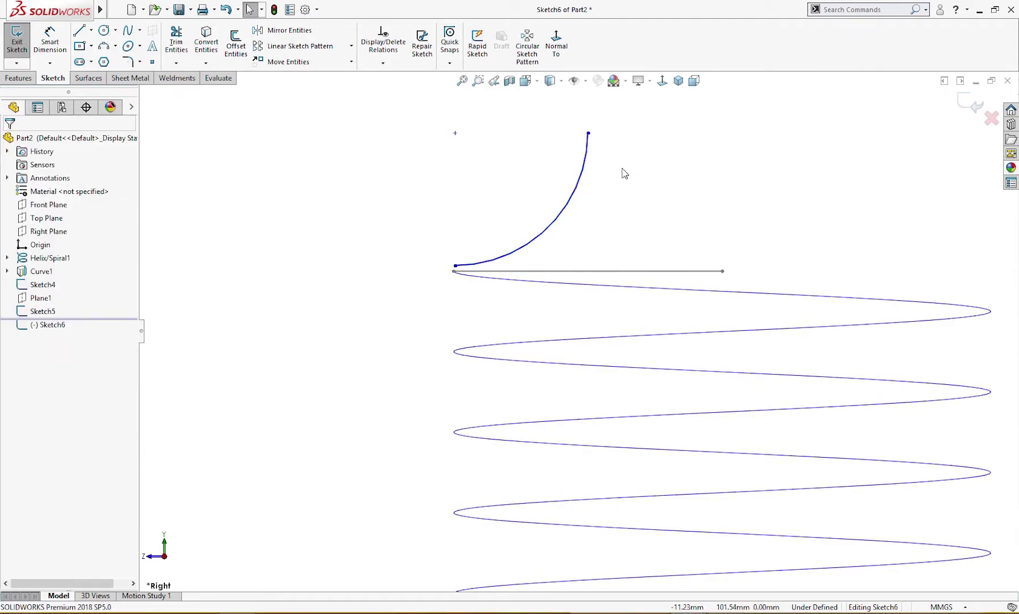
Step: Make the new arc's upper endpoint horizontal and its lower endpoint vertical with the arc's centre
left_click(589, 133)
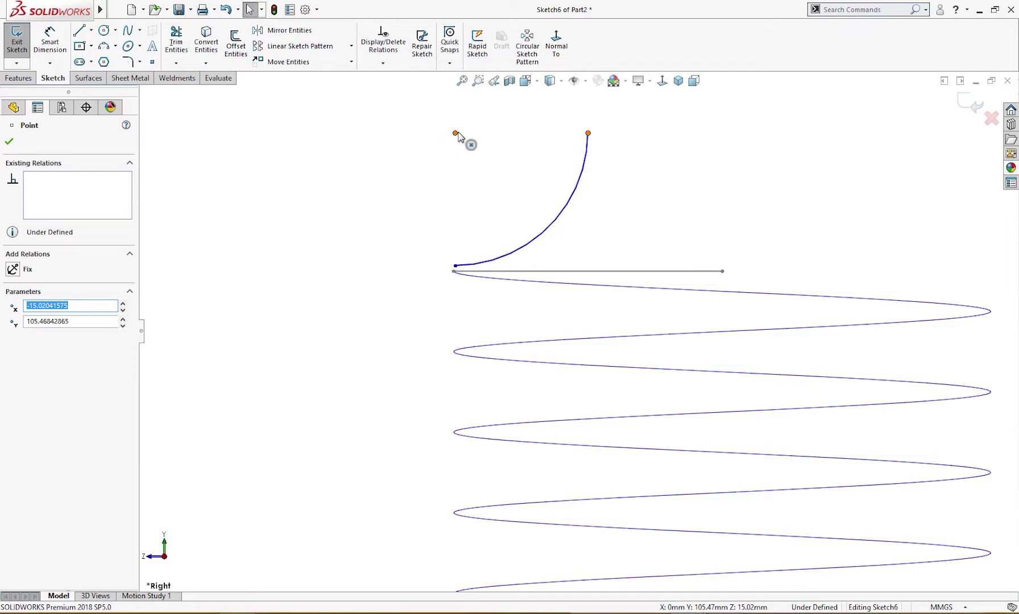
left_click(456, 134, "ctrl")
left_click(494, 80)
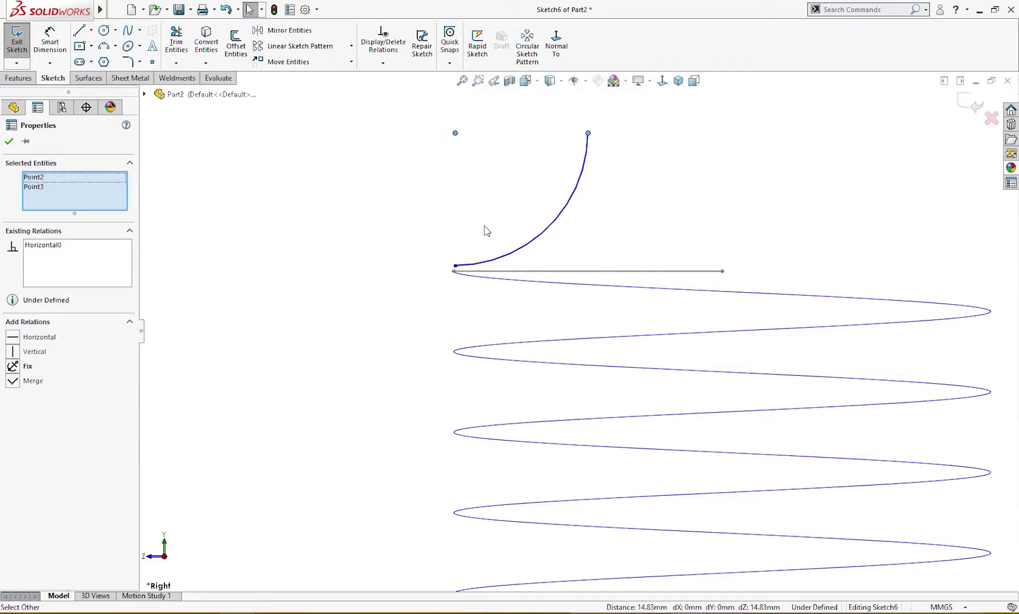
left_click(455, 266)
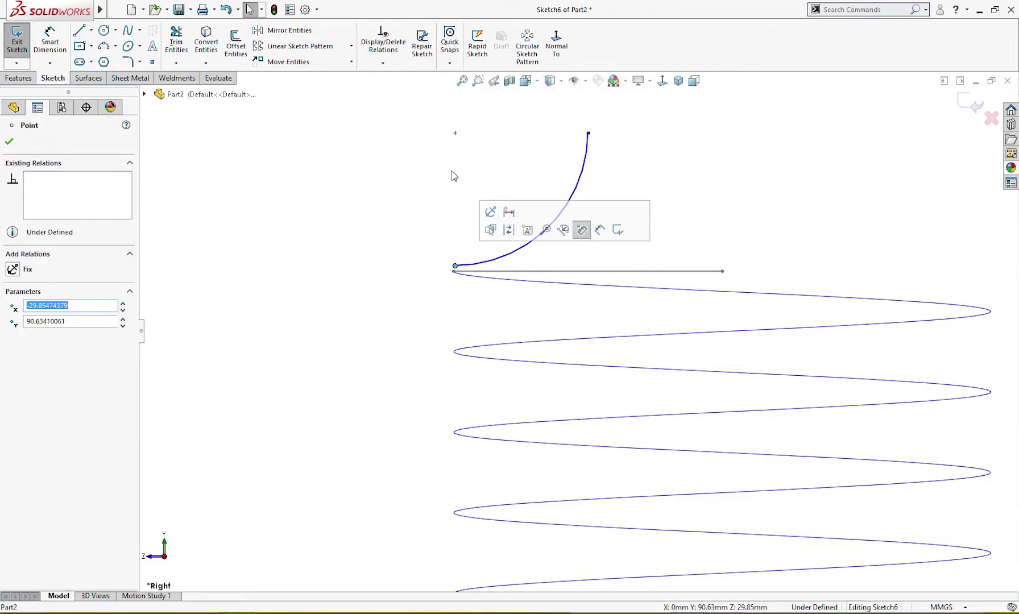
left_click(456, 133, "ctrl")
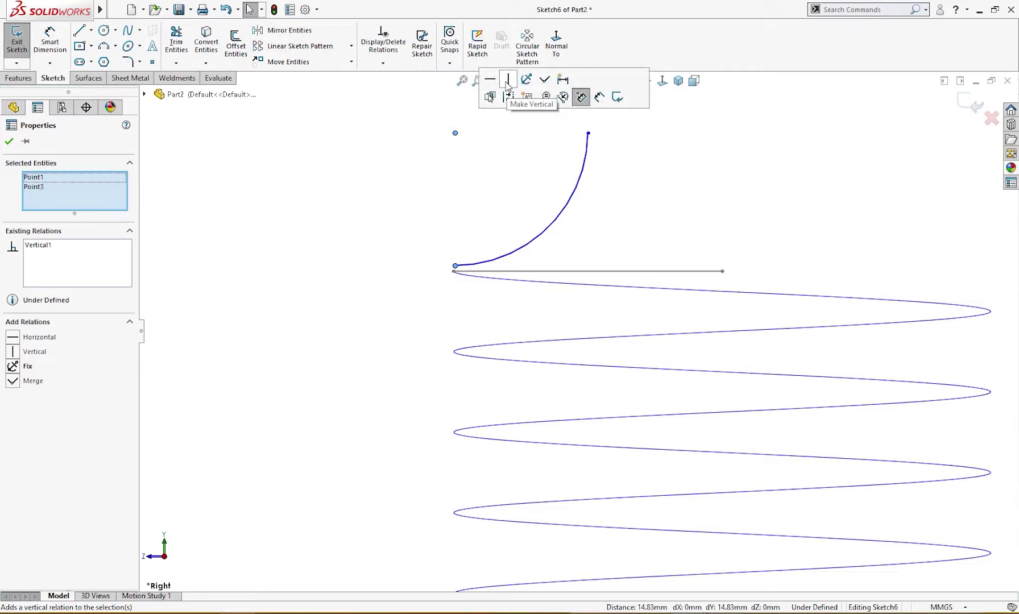
left_click(526, 163)
Step: Dimension the vertical distance between the arc's centre and the origin as 120 mm
scroll(532, 205, "up", 4)
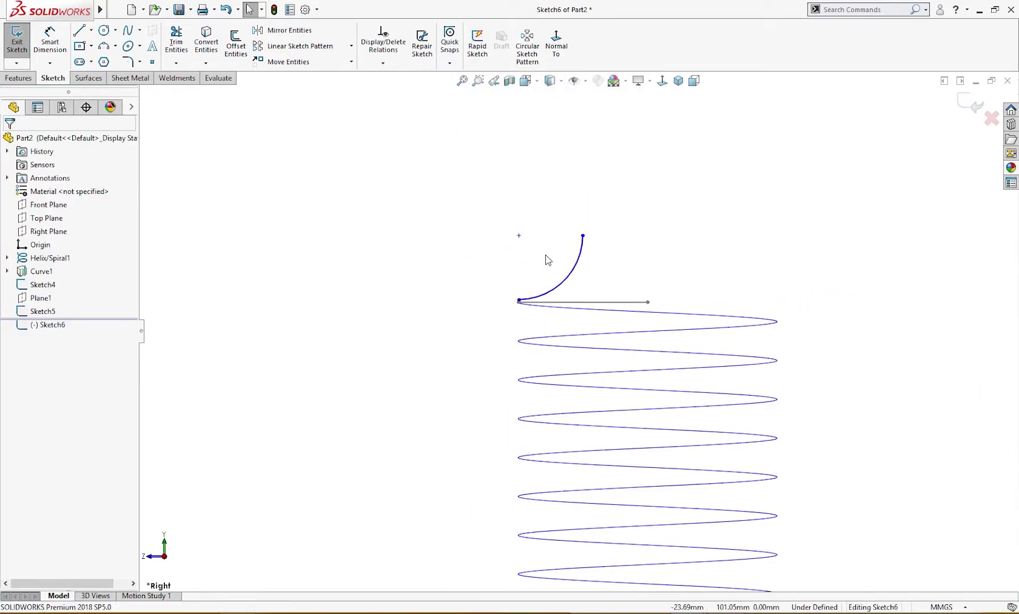
right_click_drag(546, 260, 546, 181)
left_click(519, 236)
scroll(654, 398, "up", 2)
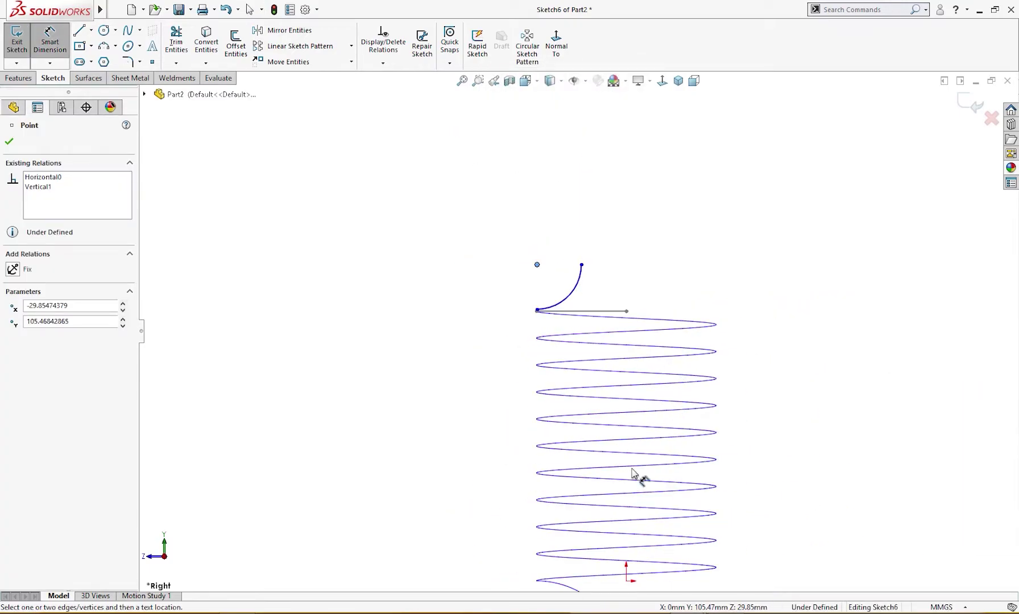
left_click(627, 581)
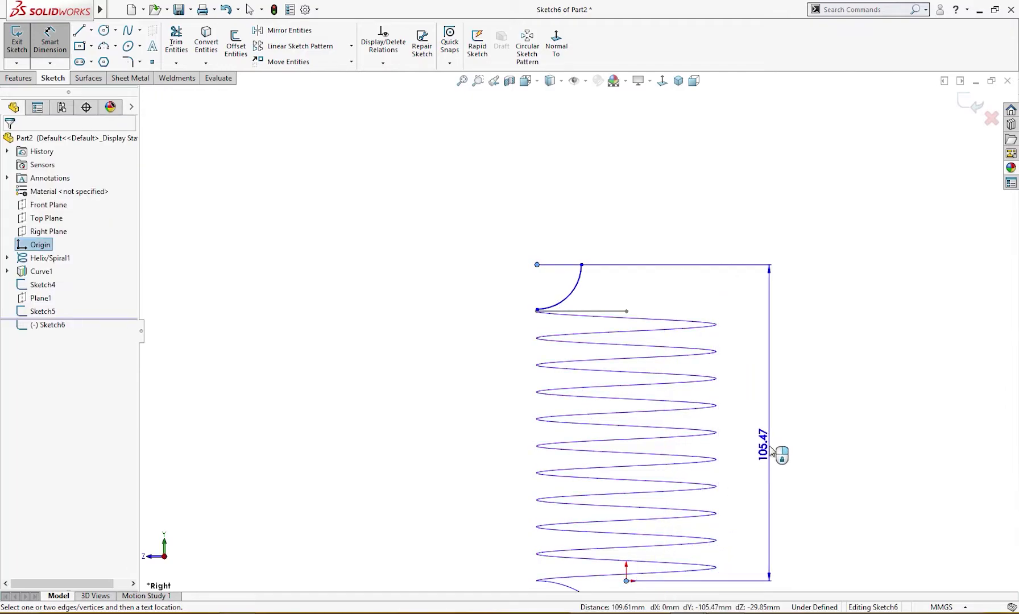
left_click(771, 441)
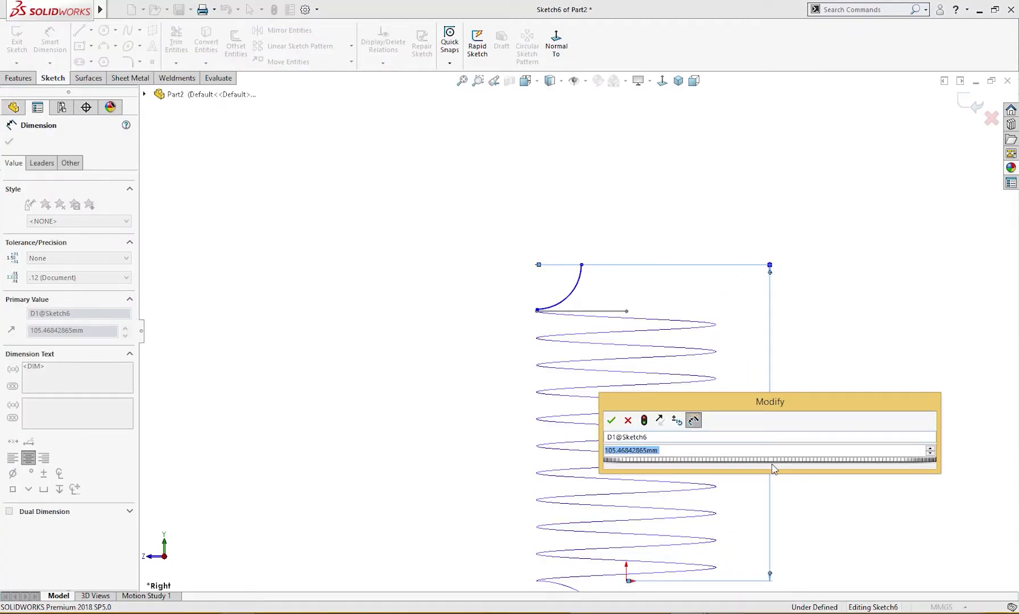
type("120")
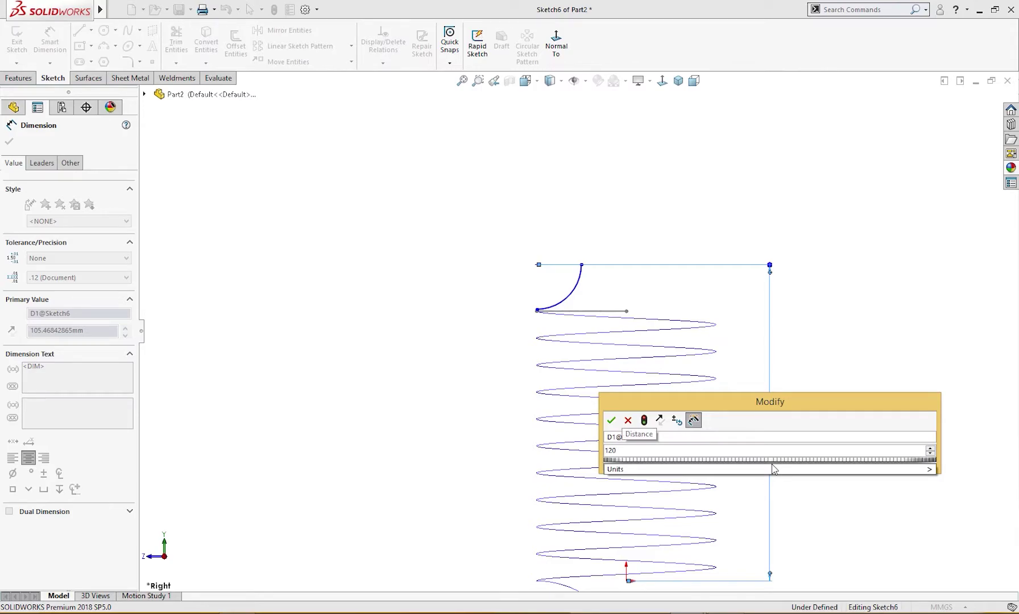
key("Return")
left_click(664, 335)
Step: Dimension the radius of the arc above the helix as 30 mm
right_click_drag(664, 334, 597, 301)
left_click(584, 294)
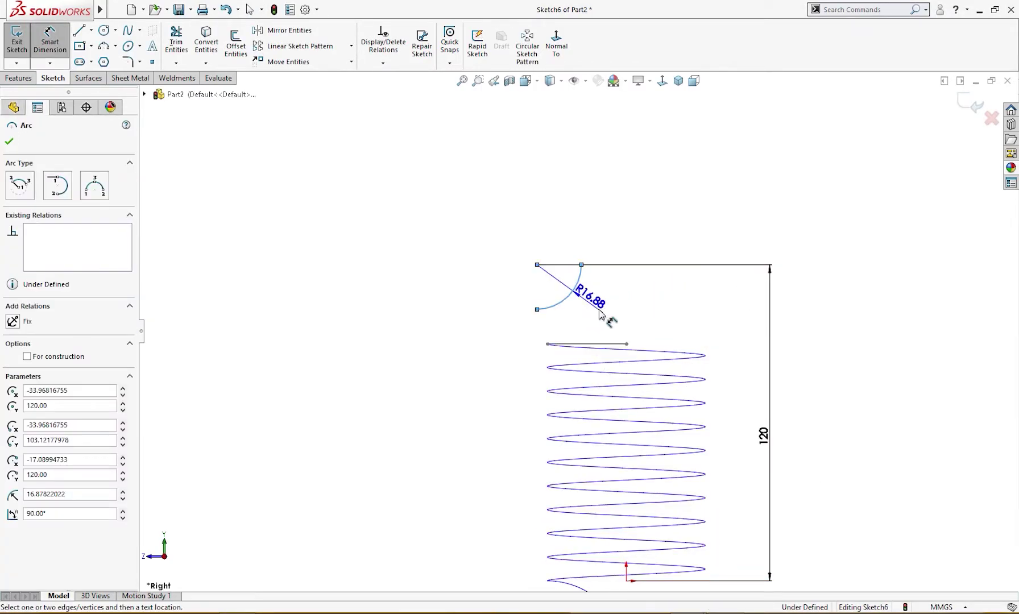
left_click(645, 332)
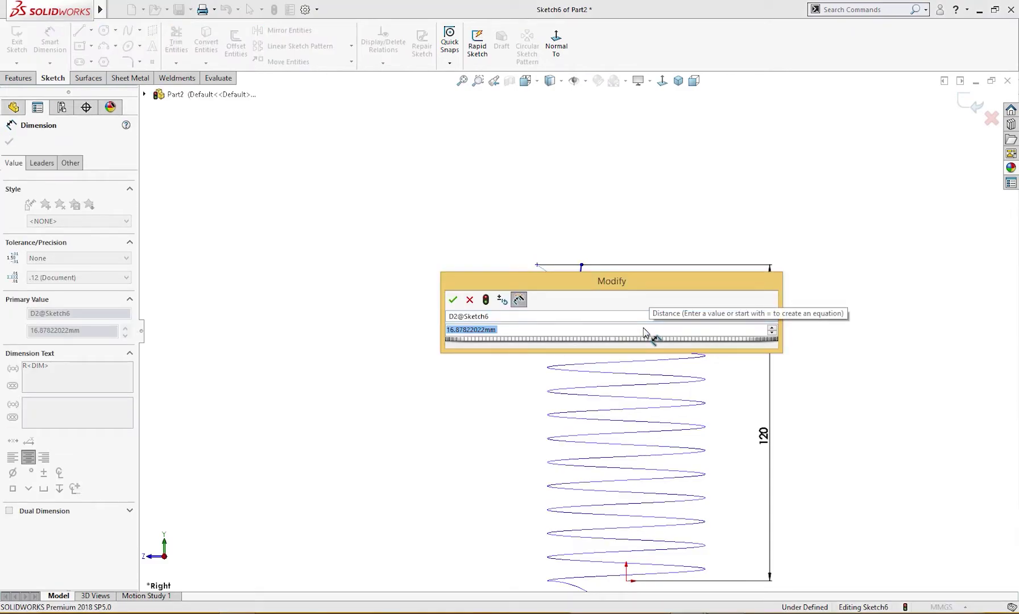
type("30")
key("Return")
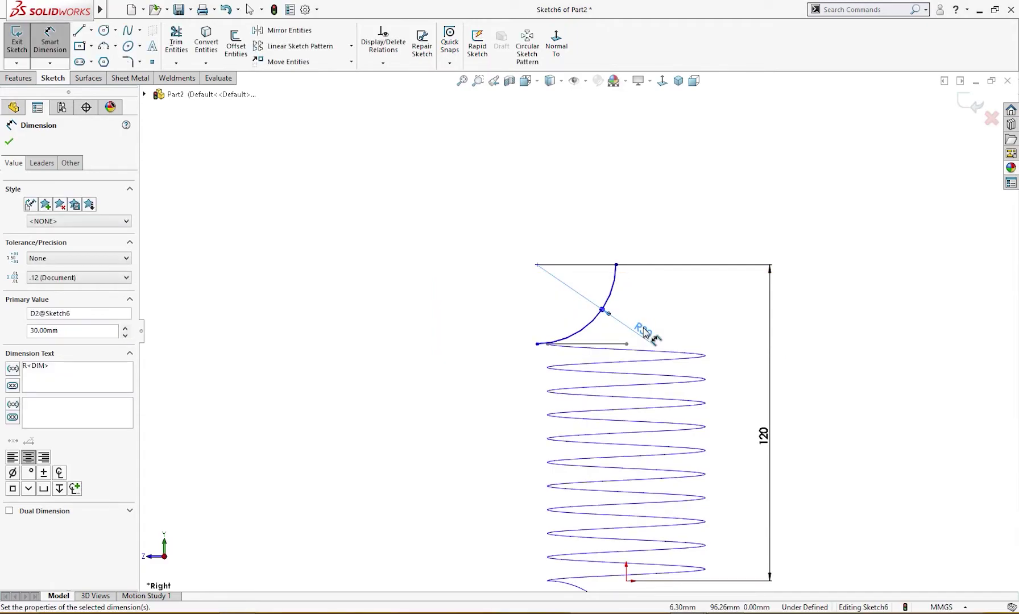
key("Escape")
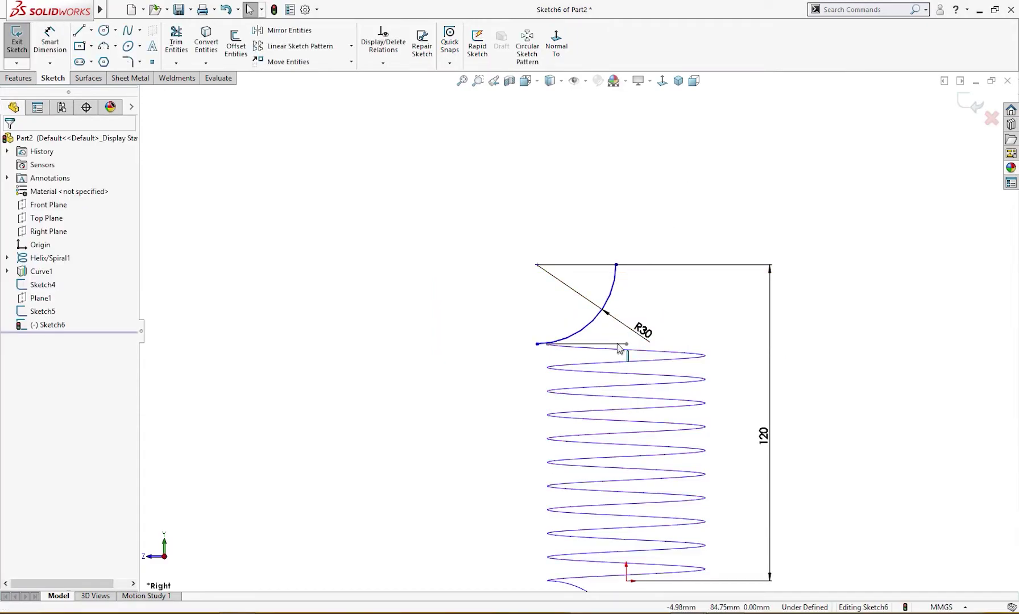
Step: Make the arc's upper endpoint vertical with the origin to fully define the sketch
left_click(616, 264)
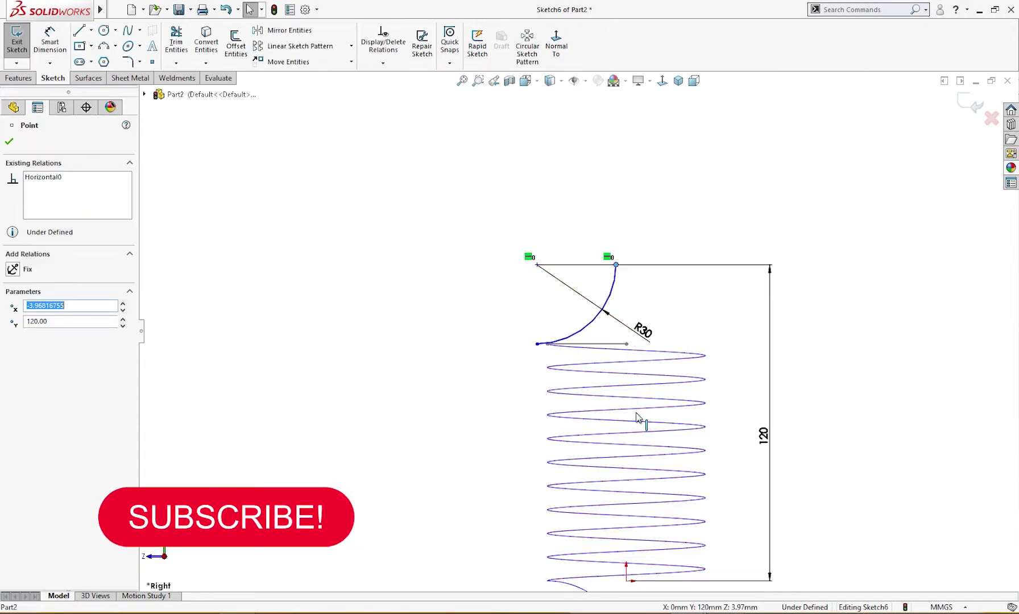
left_click(626, 581, "ctrl")
left_click(683, 526)
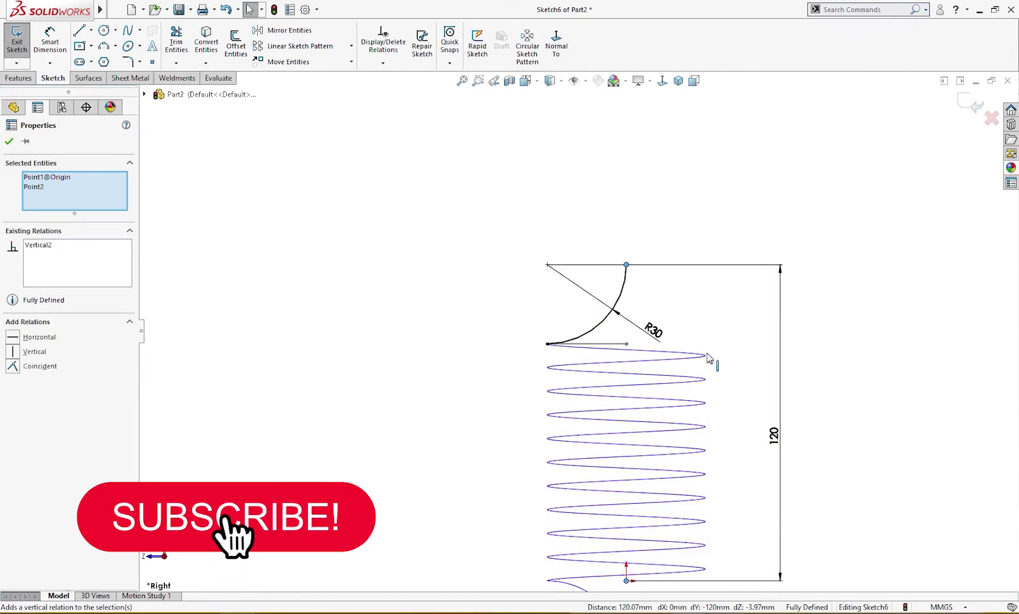
key("Escape")
middle_click_drag(706, 353, 728, 396)
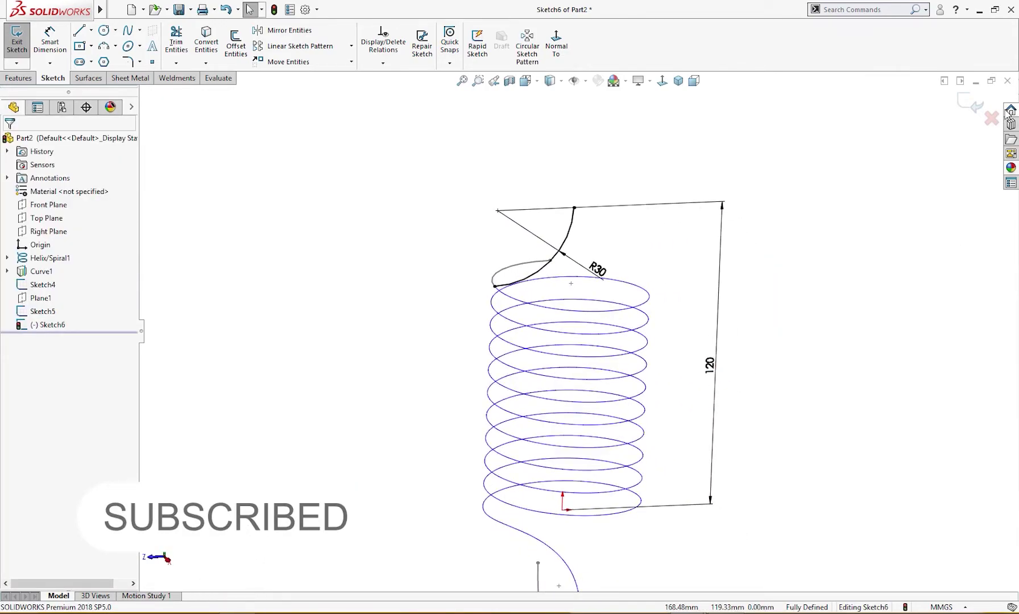
Step: Close the sketch and create a sketch-on-sketch projected curve from the two arc sketches above the helix
left_click(975, 103)
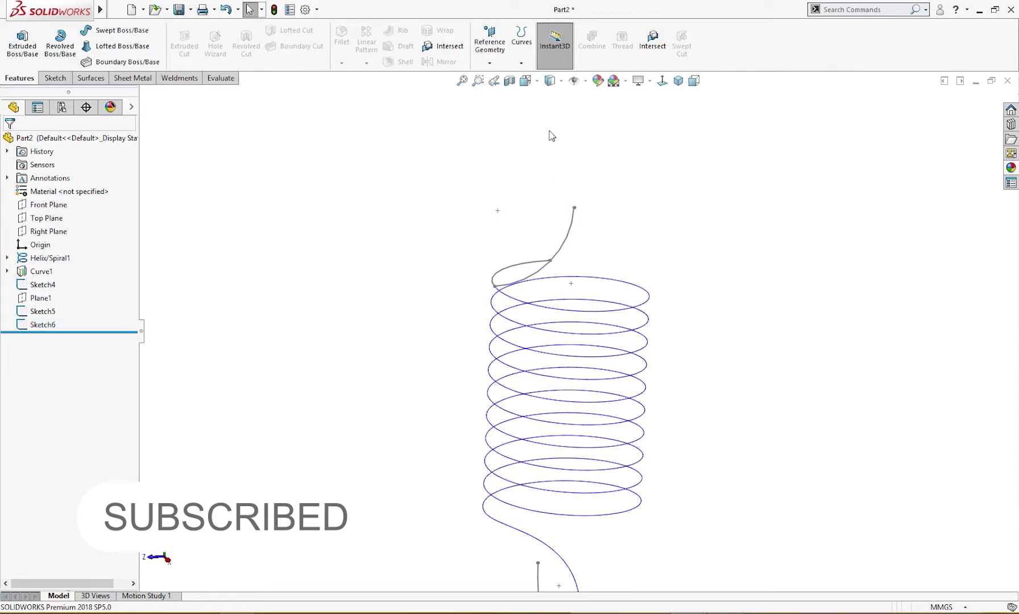
left_click(521, 62)
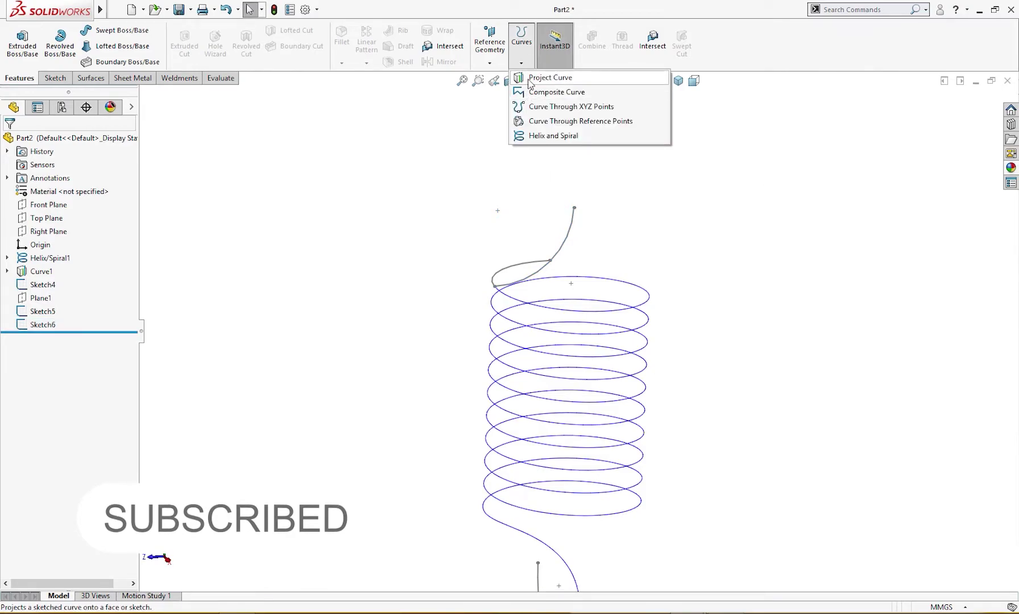
left_click(546, 77)
left_click(561, 250)
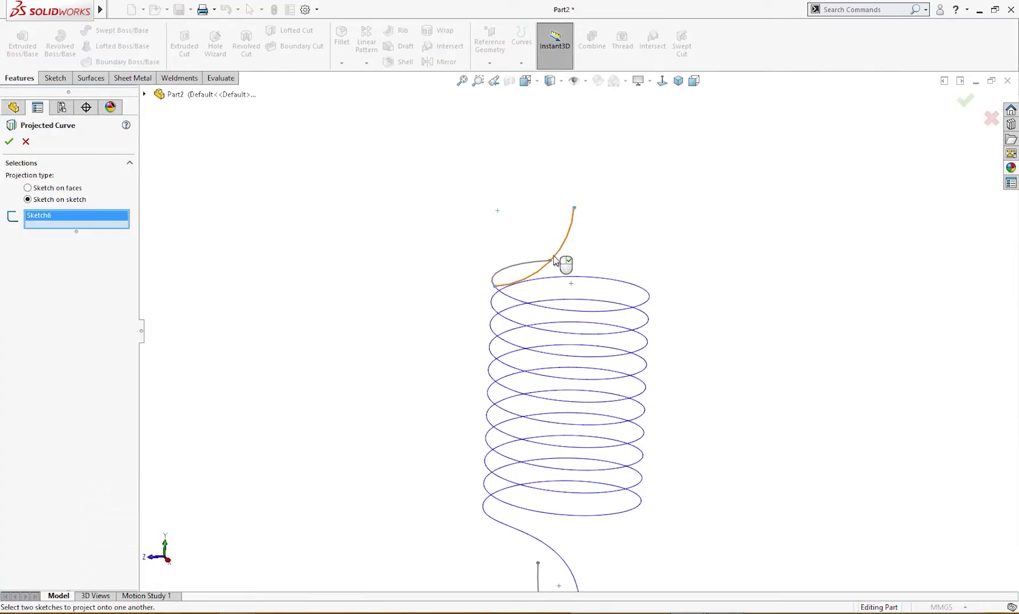
left_click(541, 265)
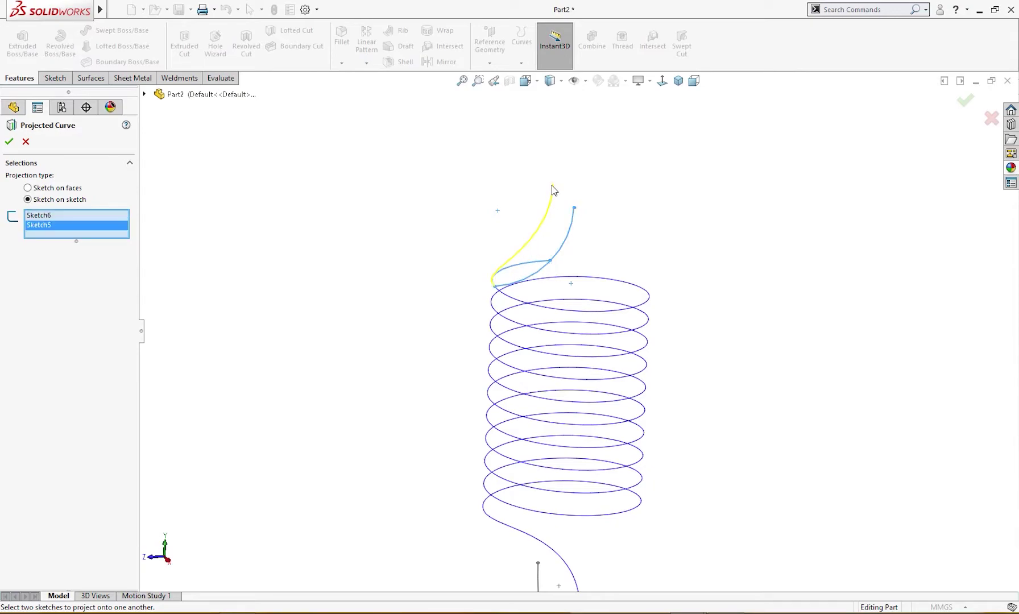
left_click(9, 142)
Step: On the Front Plane, sketch a centre-point semicircular arc of about 31 mm radius above the helix, centred over the origin
middle_click_drag(314, 261, 286, 245)
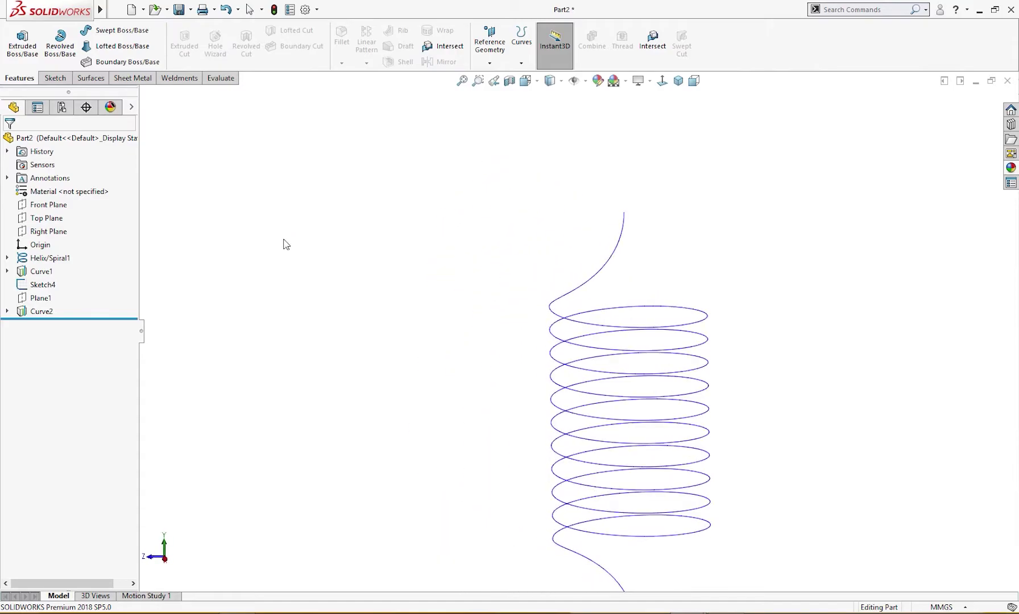
left_click(57, 205)
left_click(85, 192)
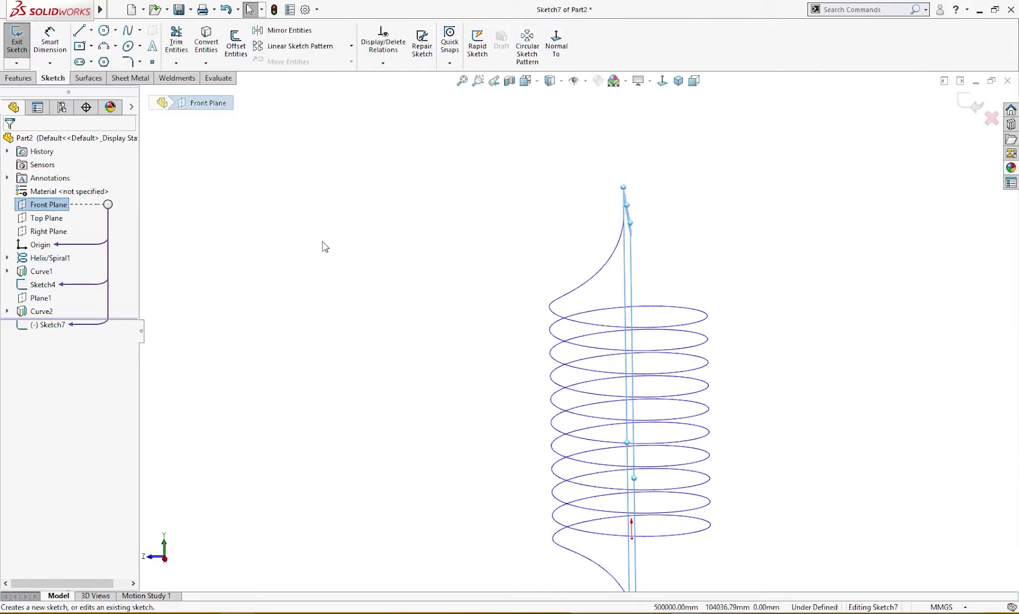
left_click(556, 45)
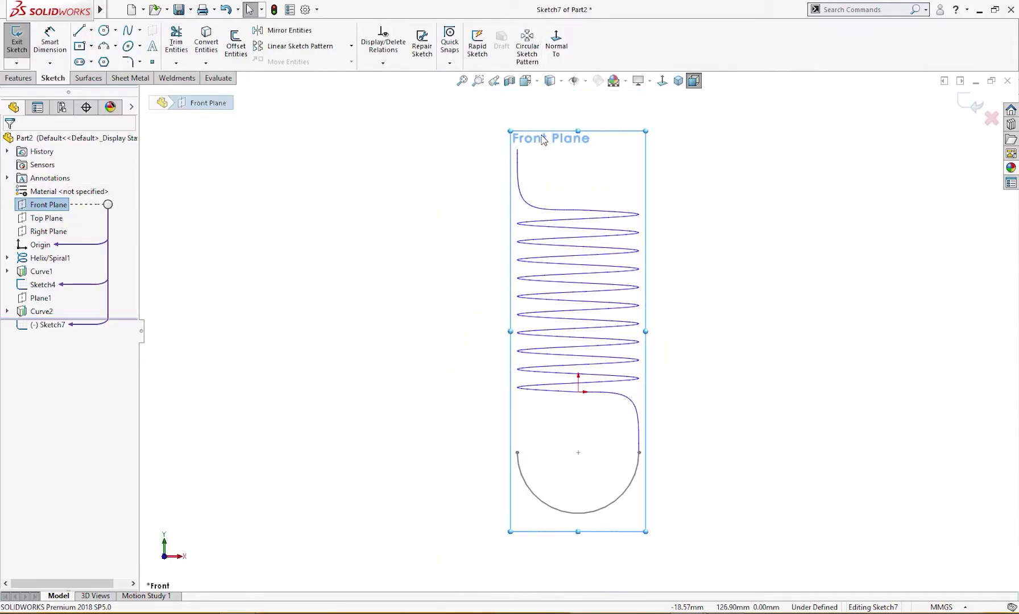
scroll(544, 171, "down", 4)
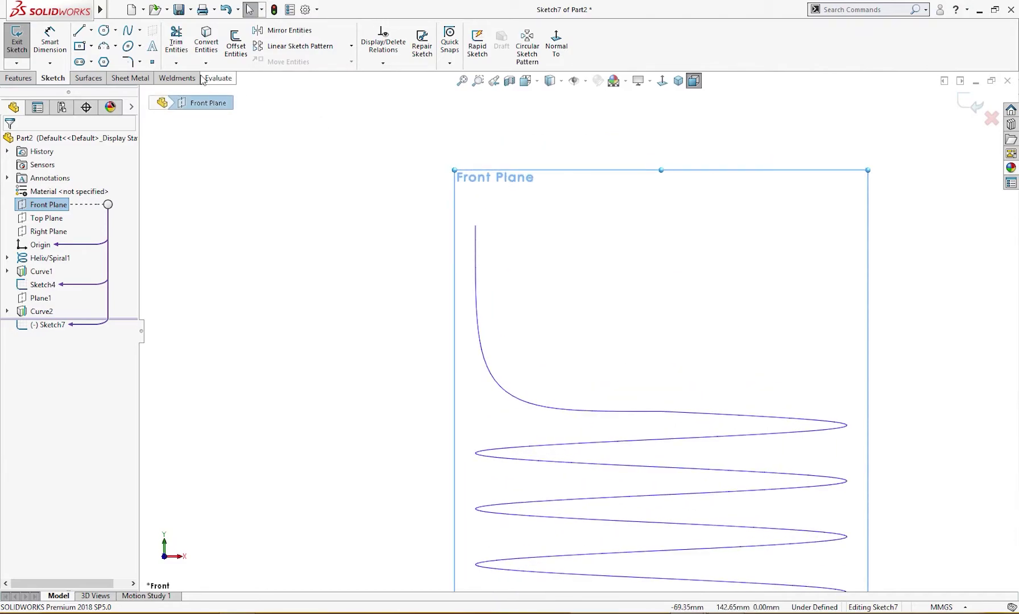
left_click(104, 46)
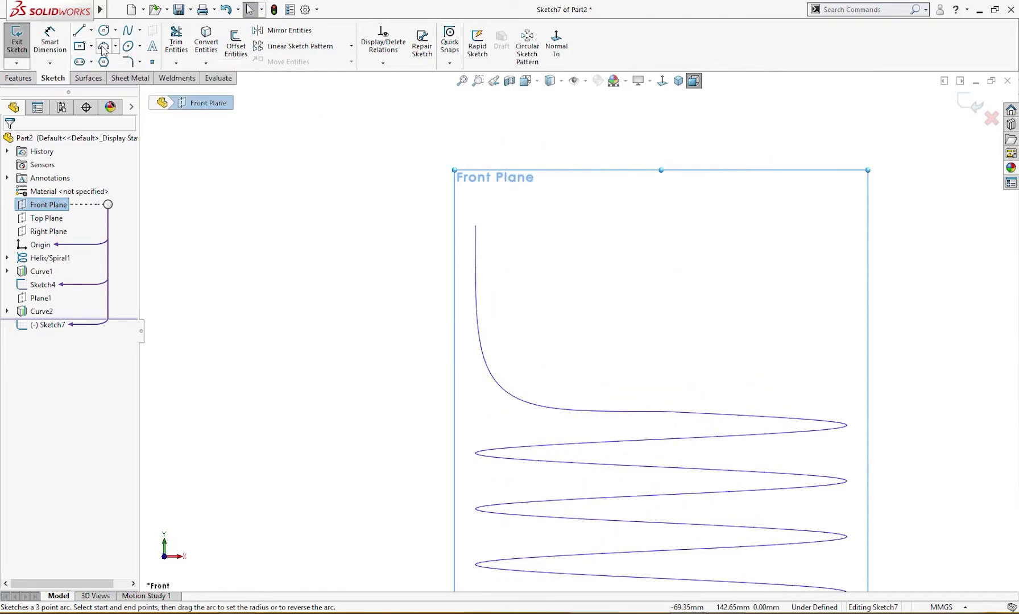
left_click(20, 185)
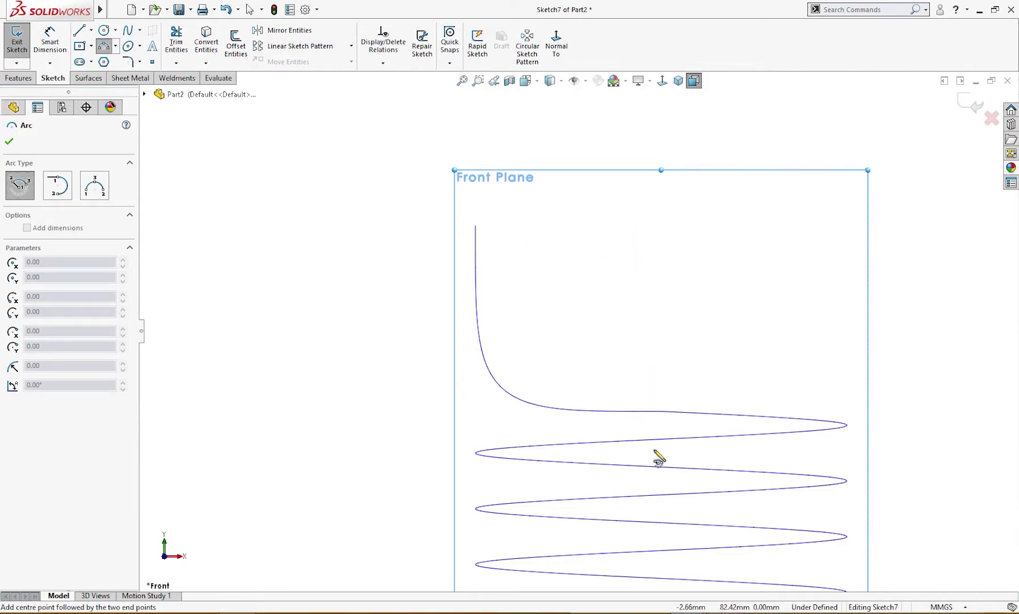
scroll(658, 455, "up", 6)
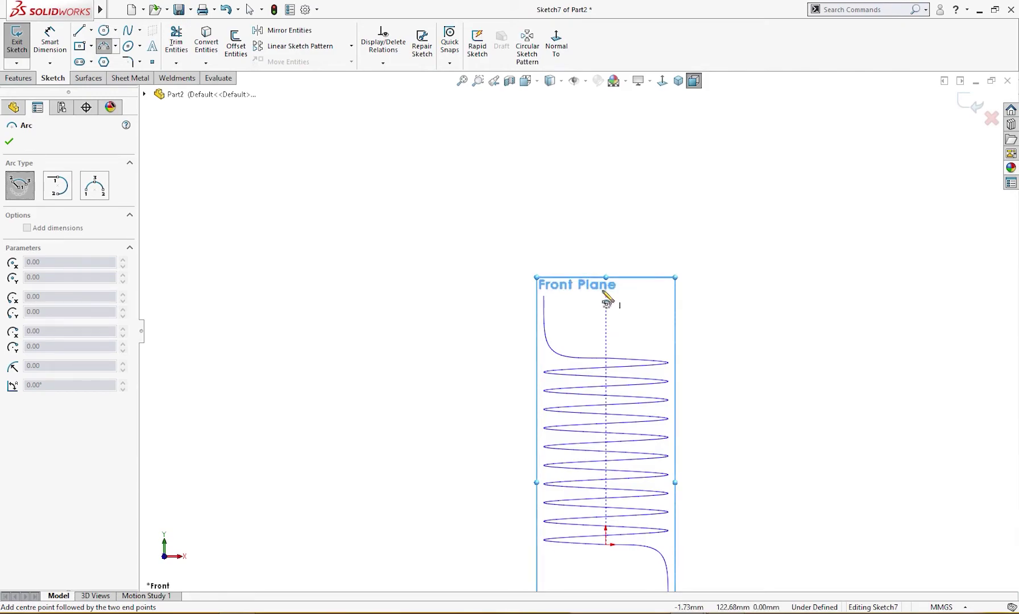
left_click(606, 290)
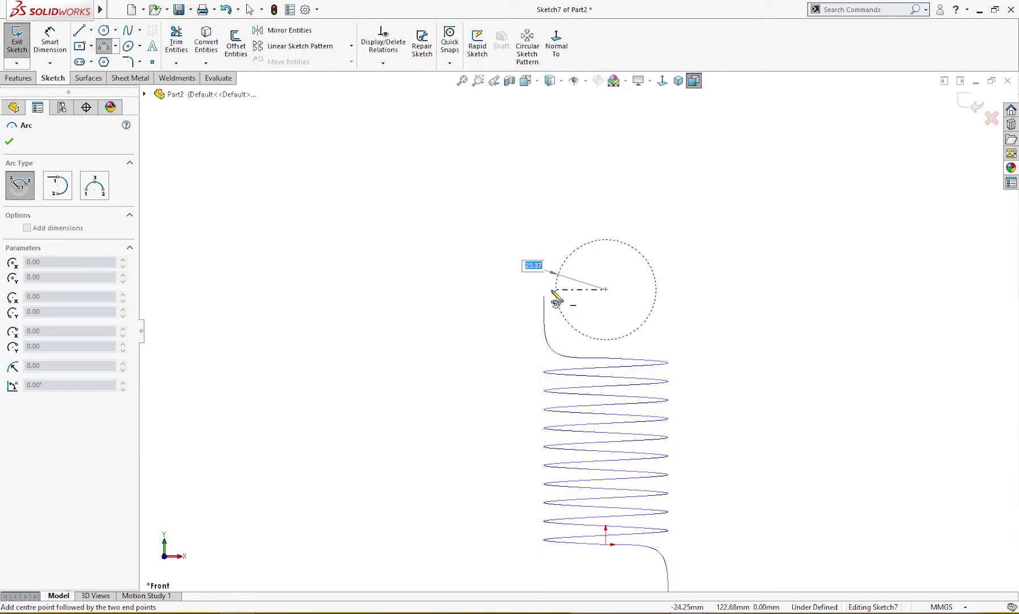
left_click(544, 291)
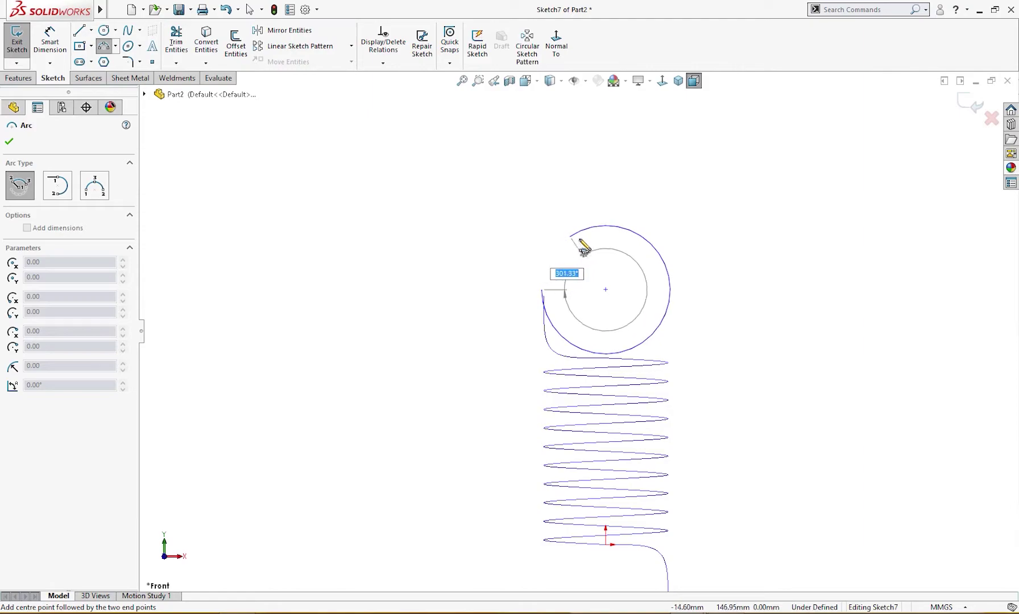
left_click(691, 295)
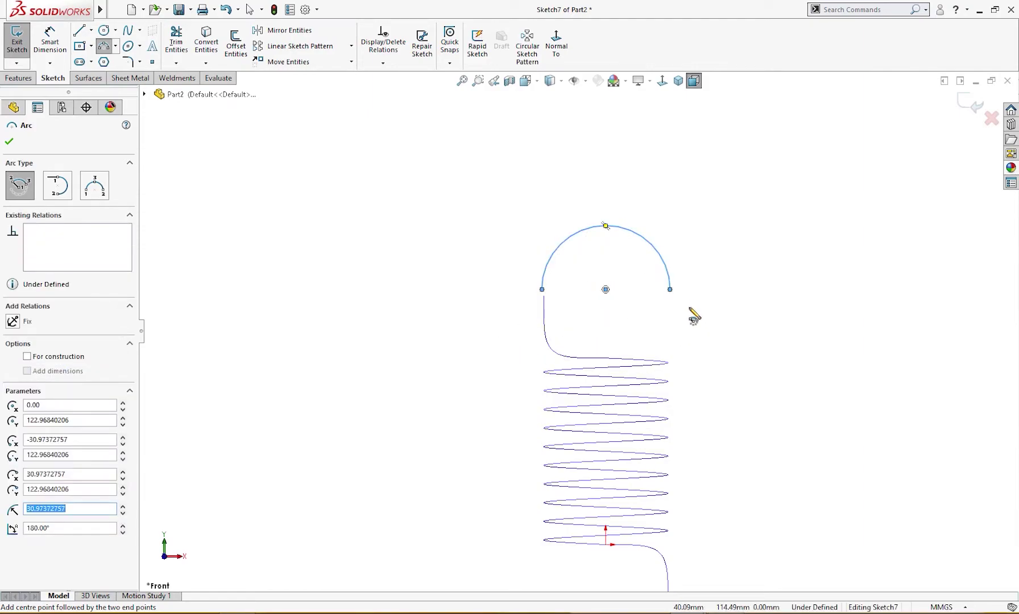
key("Escape")
Step: Pull the hook arc's right endpoint upward and make its left endpoint horizontal with the arc's centre
left_click_drag(672, 294, 670, 273)
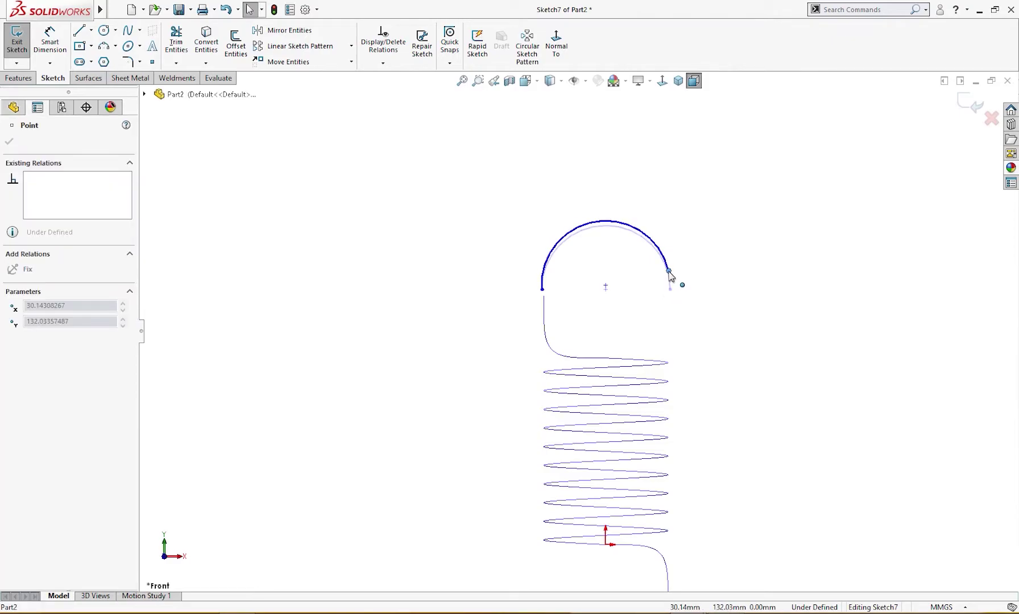
left_click(669, 328)
right_click_drag(634, 318, 619, 290)
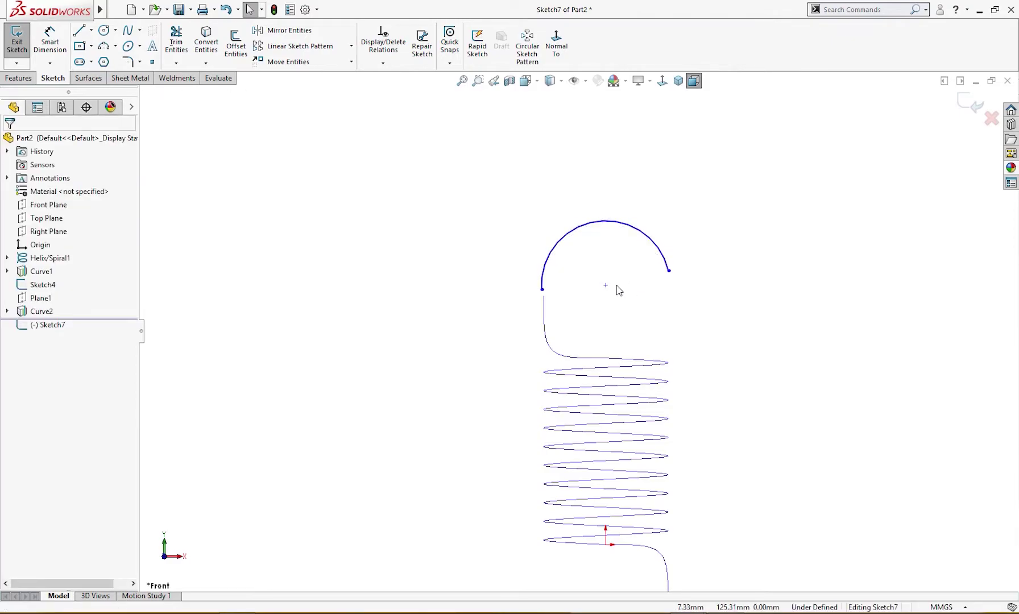
left_click(606, 286)
left_click(542, 290, "ctrl")
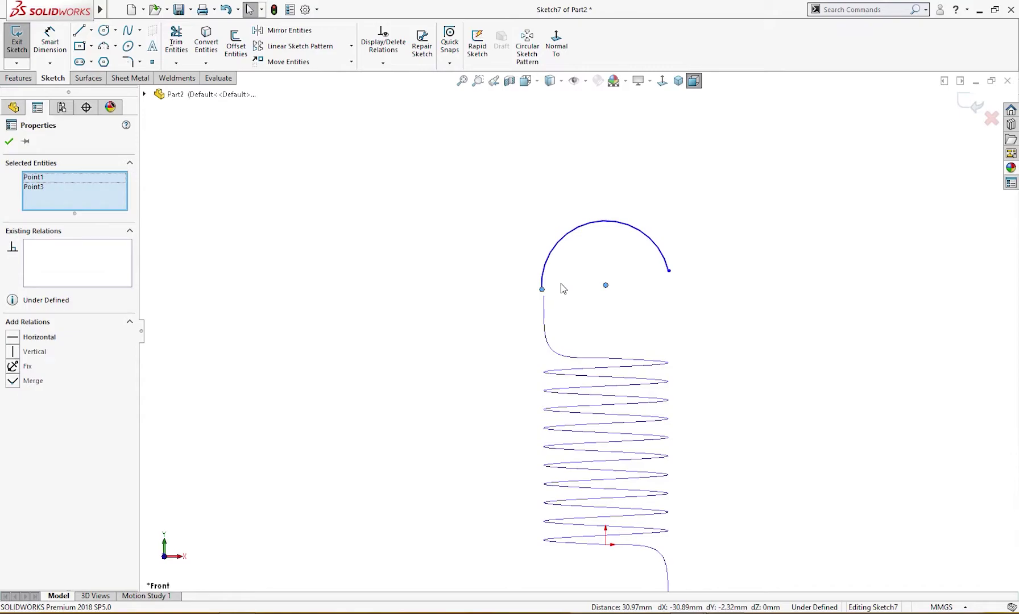
left_click(580, 239)
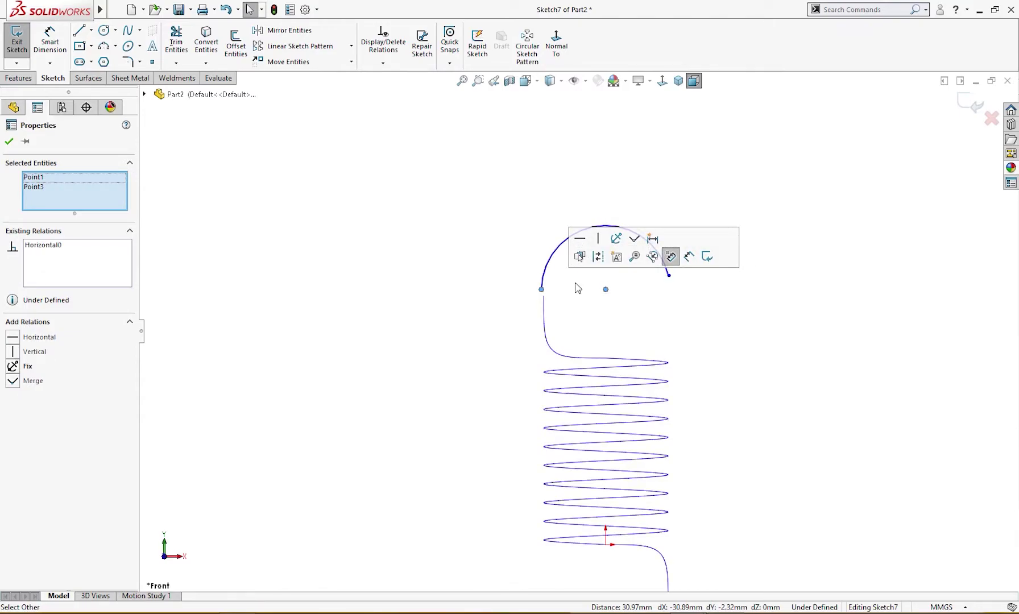
key("Escape")
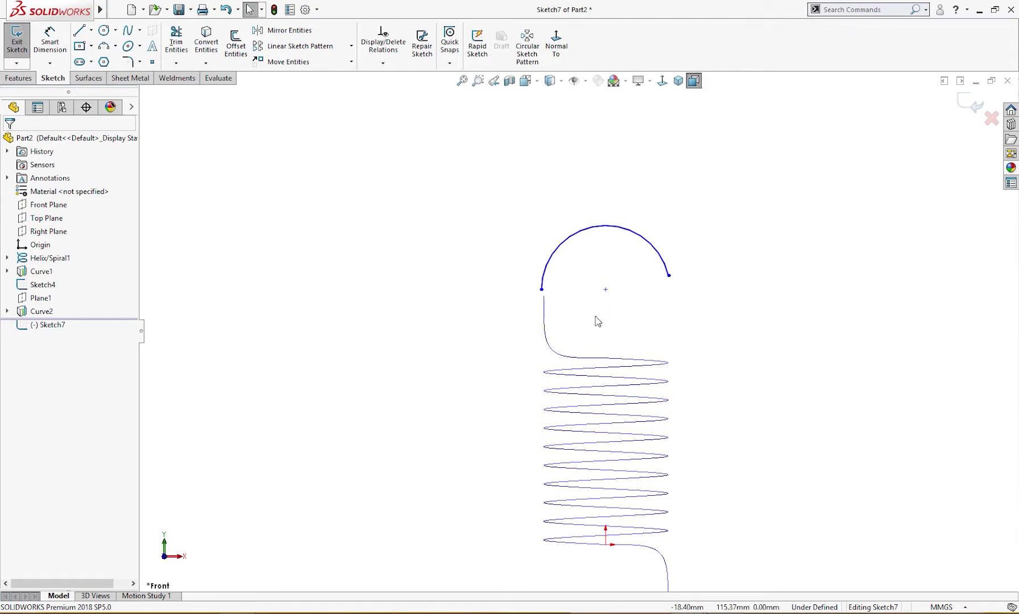
Step: Dimension the radius of the upper hook arc as 30 mm
right_click_drag(623, 309, 609, 257)
left_click(586, 231)
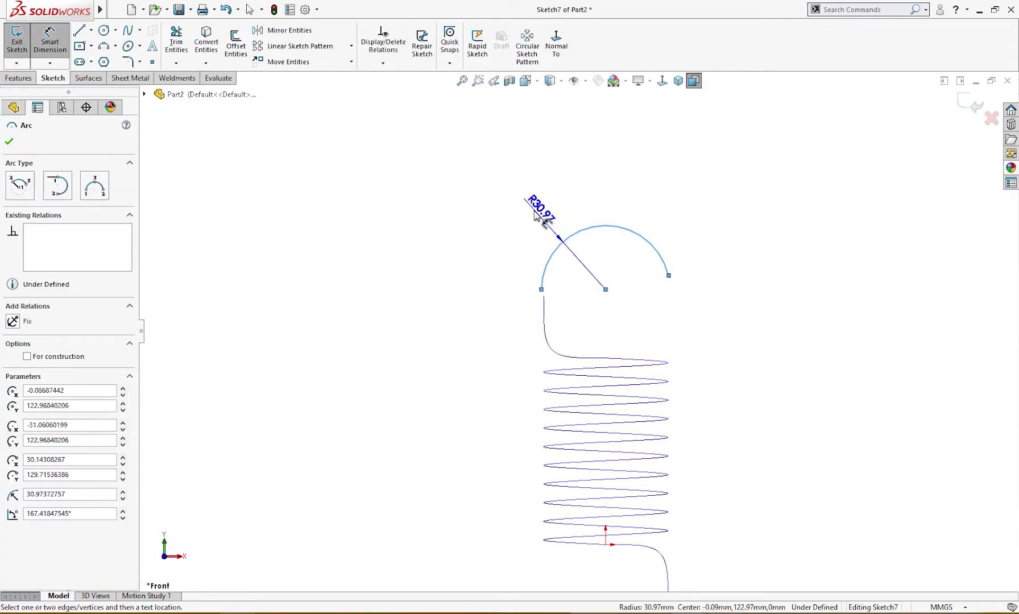
left_click(532, 214)
type("6")
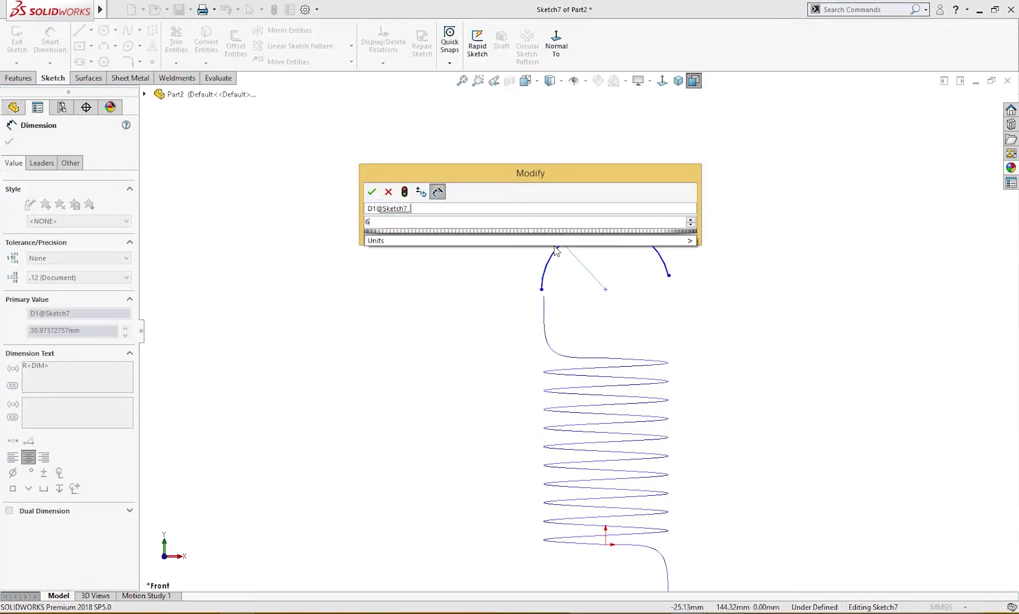
key("BackSpace")
type("30")
key("Return")
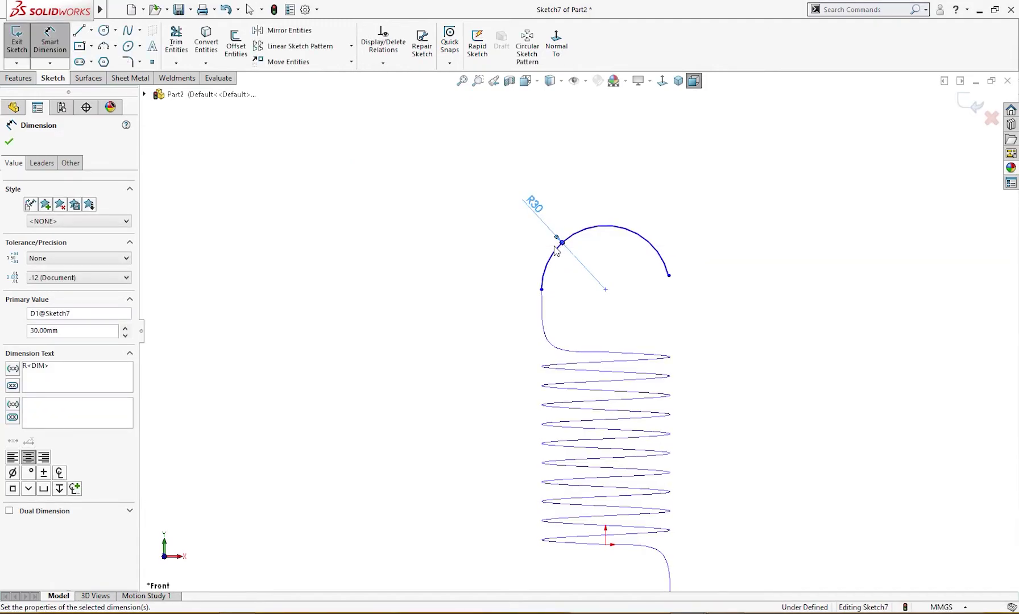
left_click(734, 225)
Step: Make the upper hook arc's centre vertical with the origin
scroll(731, 370, "up", 2)
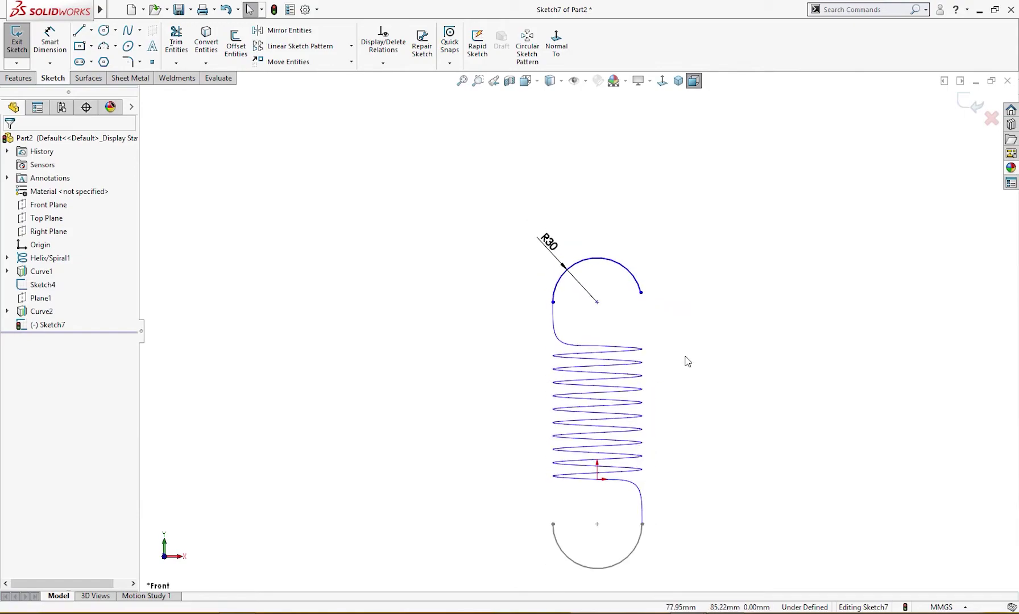
left_click(598, 481)
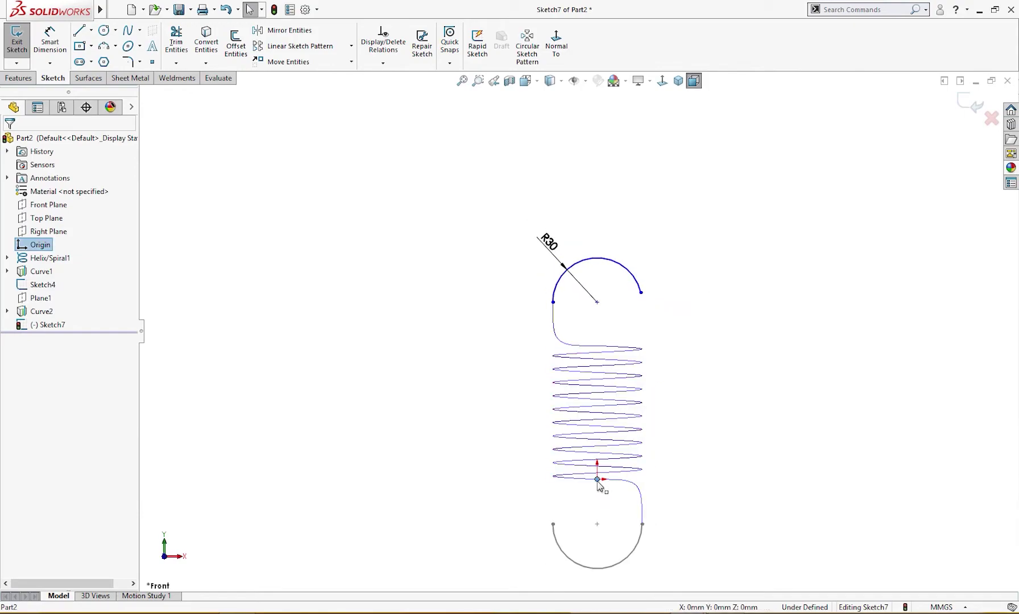
left_click(598, 302, "ctrl")
left_click(651, 250)
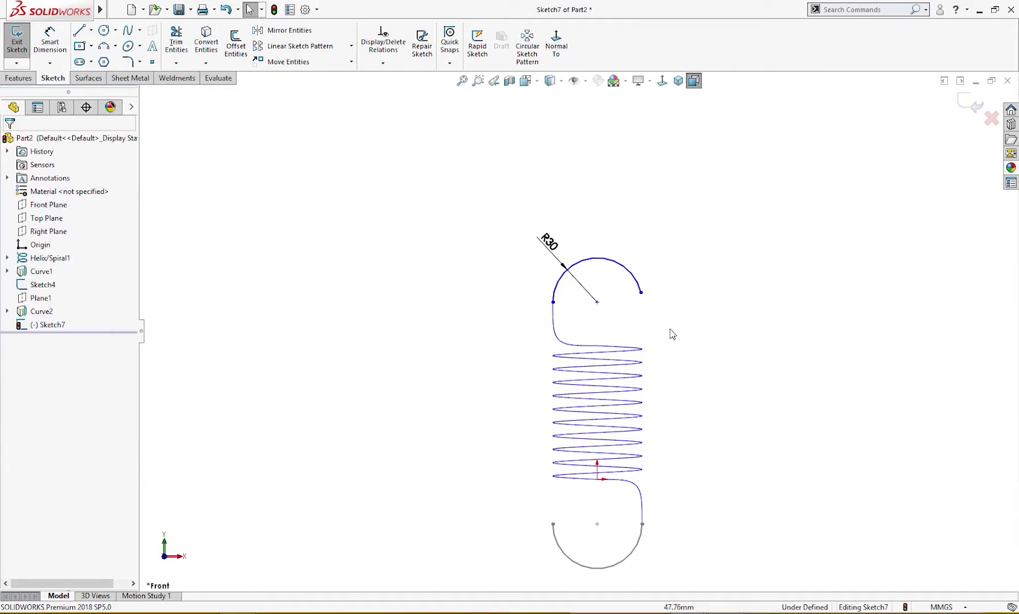
Step: Dimension the angle spanned by the upper hook arc between its endpoints as 180 degrees
right_click_drag(672, 335, 674, 272)
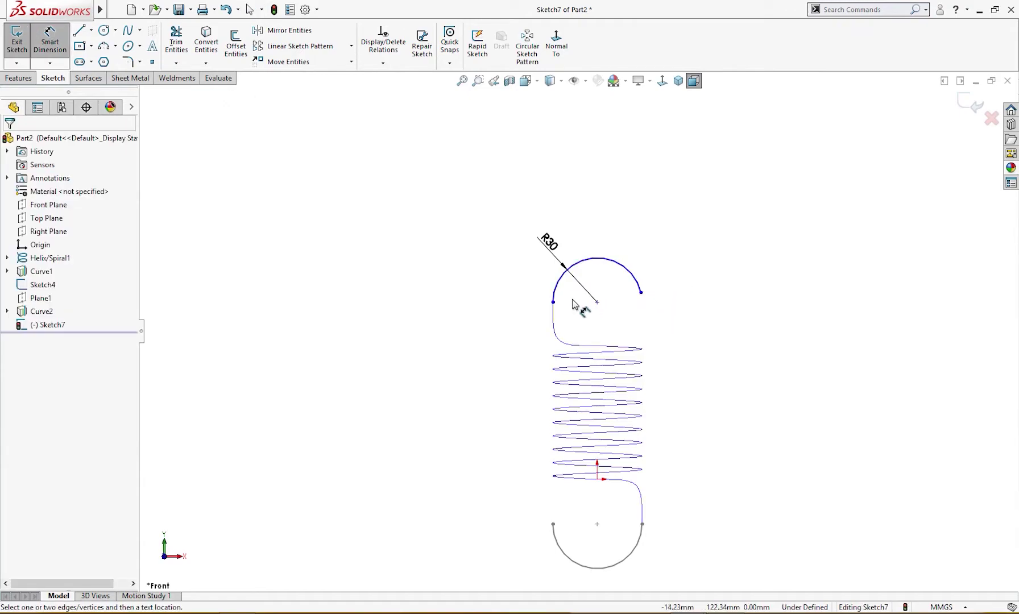
left_click(553, 302)
left_click(641, 293)
left_click(637, 280)
left_click(627, 266)
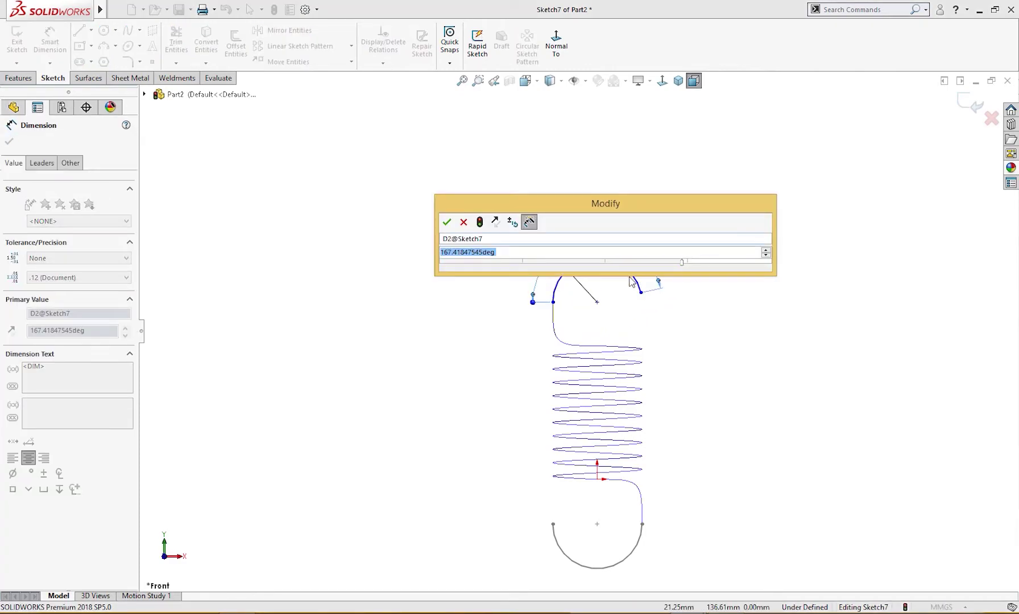
type("180")
key("Return")
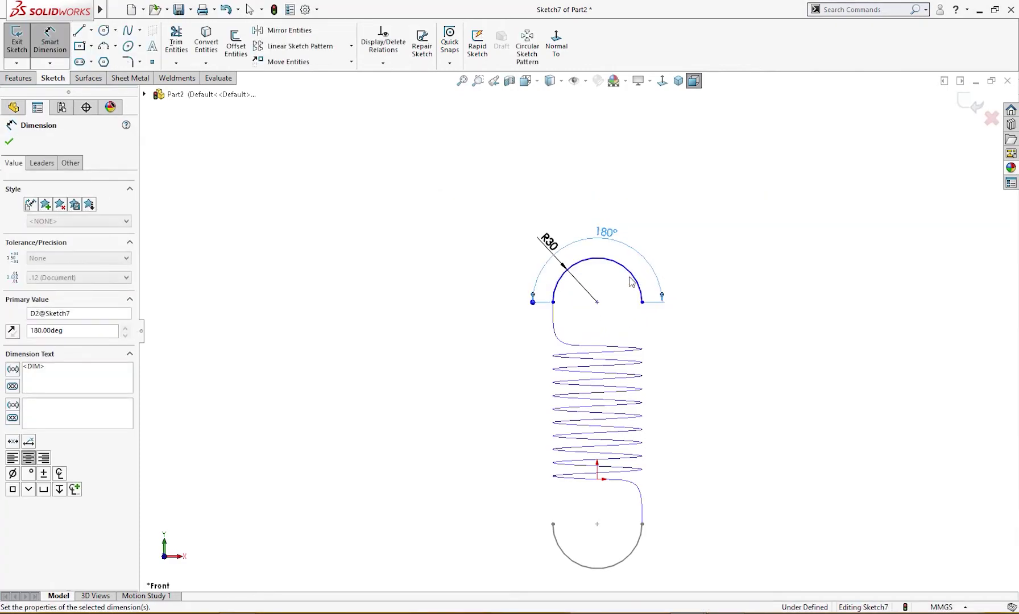
key("Escape")
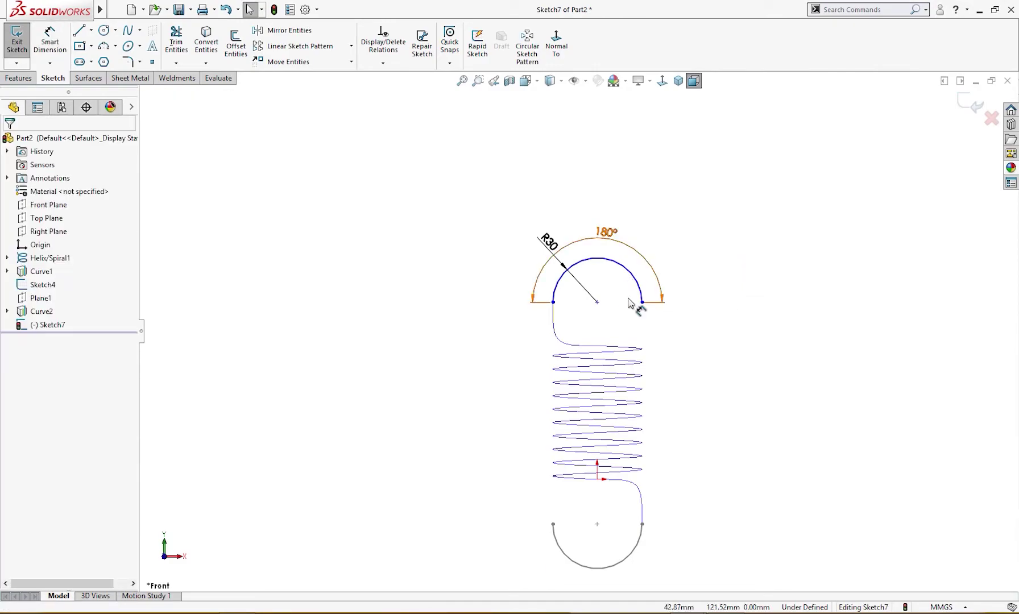
Step: Move the upper hook arc up off the projected curve's end, placing its left endpoint about 127 mm above the origin
left_click(597, 302)
left_click(554, 302)
left_click(566, 317)
mouse_move(578, 319)
middle_mouse_down()
mouse_move(570, 330)
mouse_move(563, 319)
middle_mouse_up()
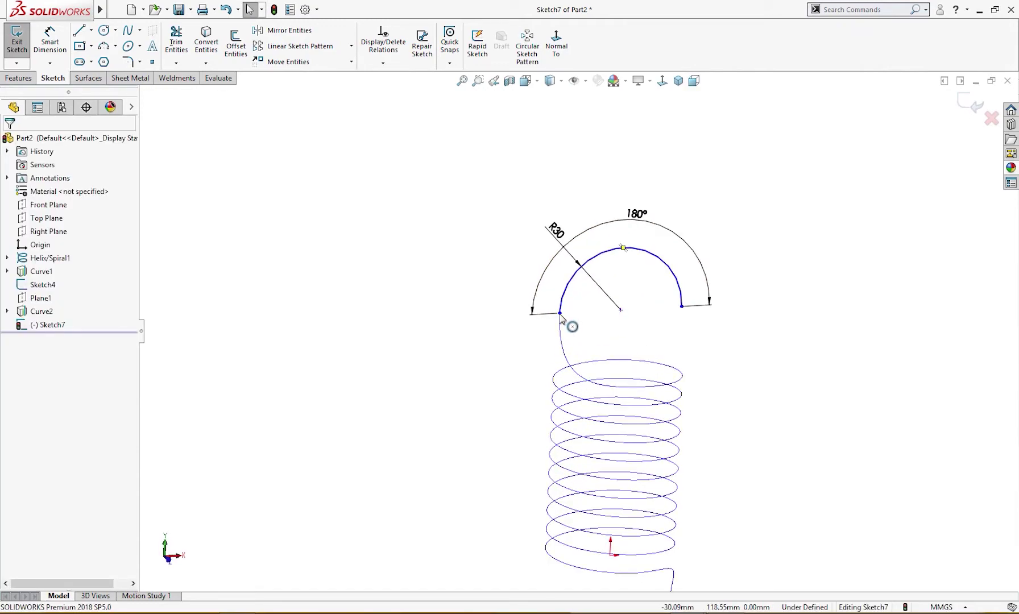
left_click(562, 315)
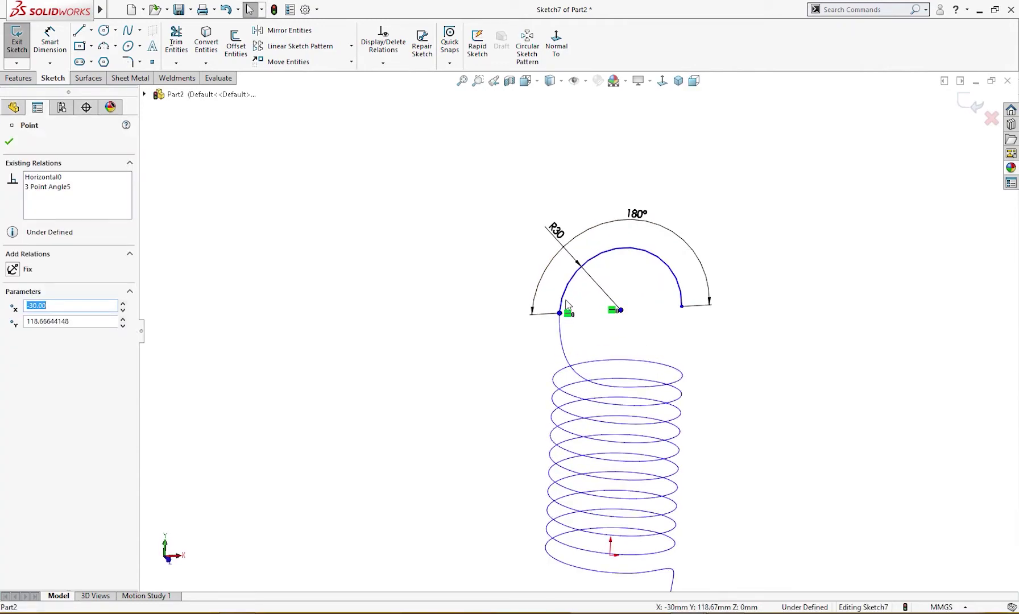
left_click_drag(566, 306, 566, 287)
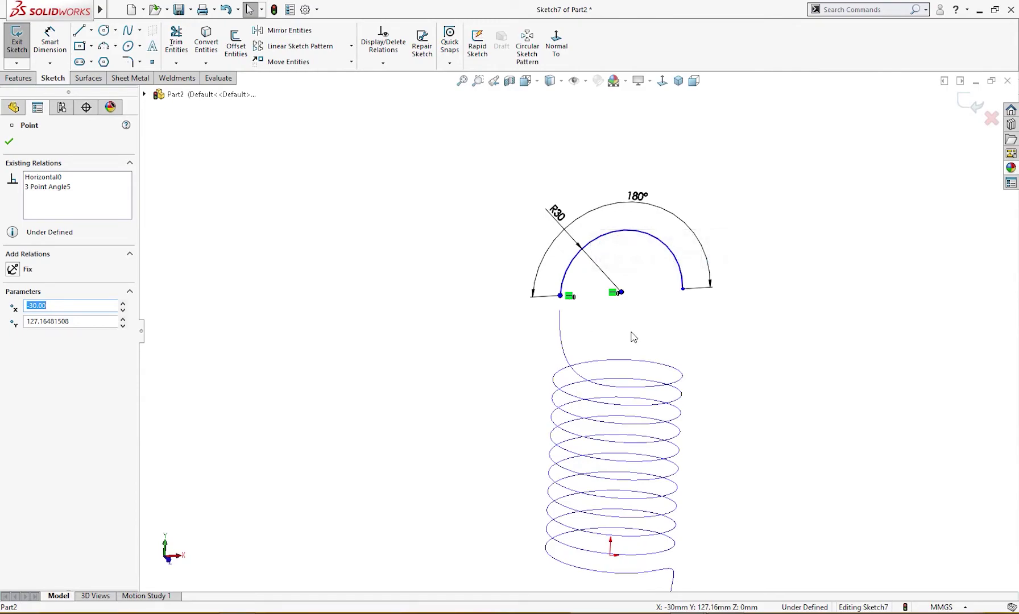
Step: Dimension the vertical distance from the origin to the upper hook arc's centre as 120 mm and close the sketch
scroll(669, 368, "up", 4)
middle_click_drag(681, 381, 660, 353)
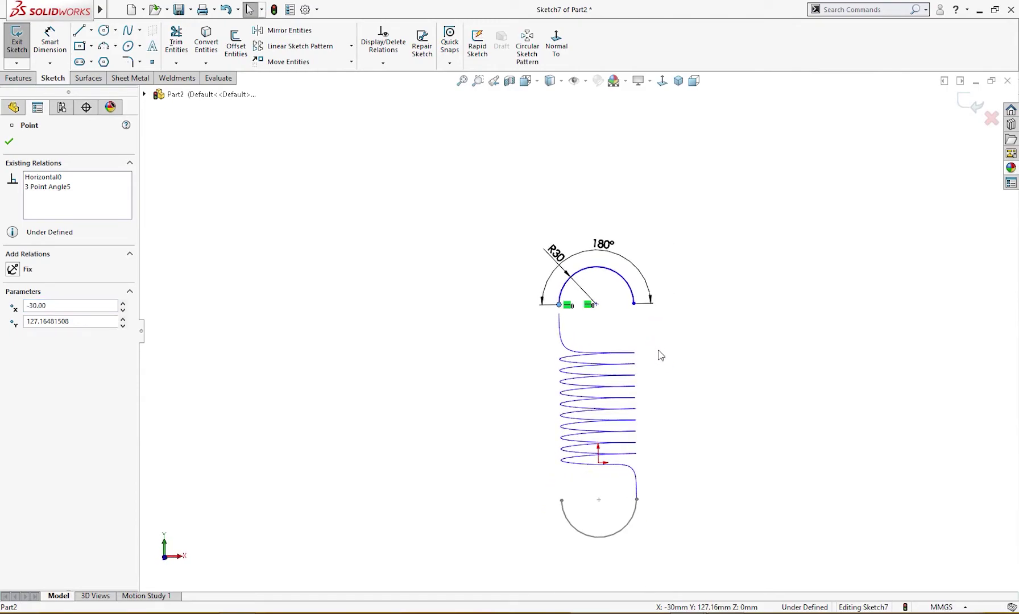
right_click_drag(660, 353, 699, 326)
left_click(597, 305)
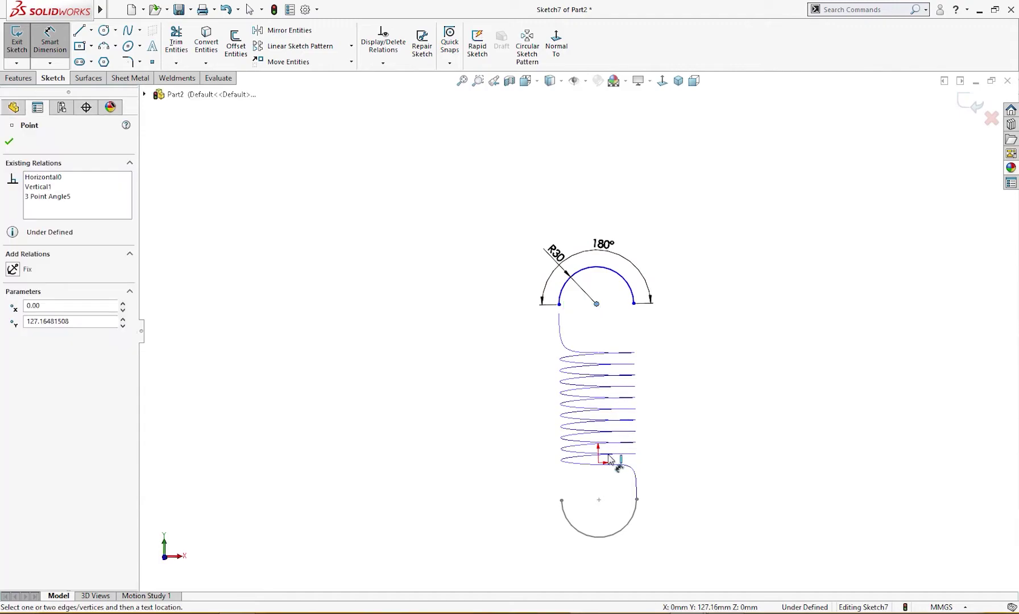
left_click(599, 464)
left_click(703, 405)
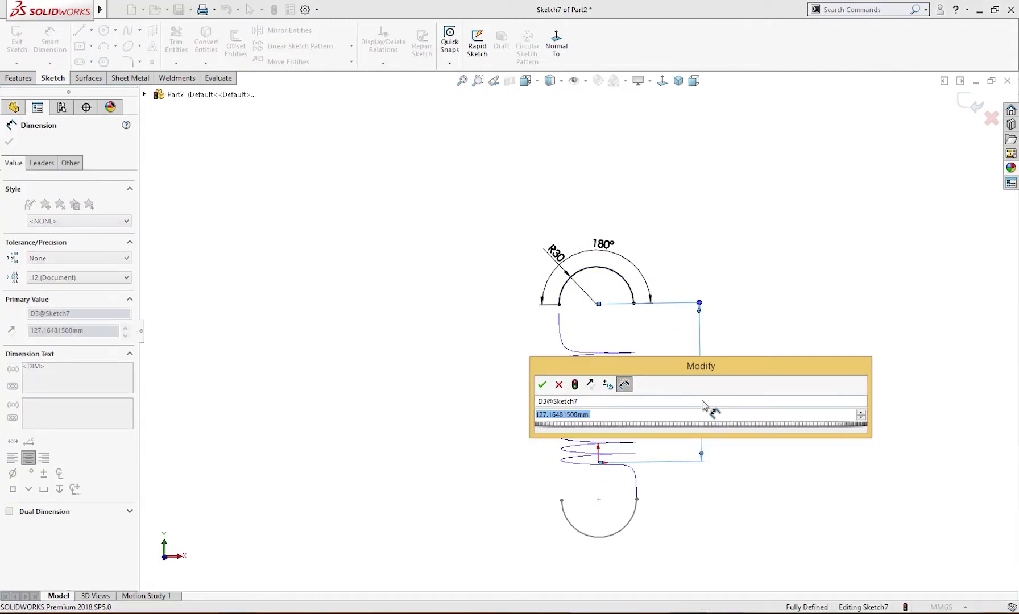
type("2")
key("BackSpace")
type("120")
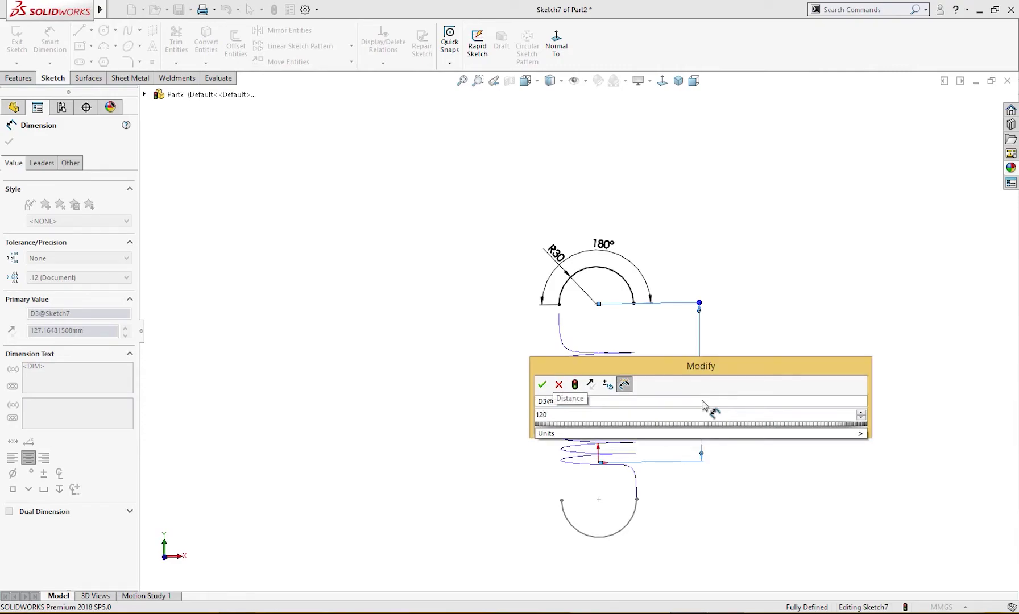
key("Return")
left_click(738, 325)
mouse_move(738, 325)
middle_mouse_down()
mouse_move(764, 370)
mouse_move(846, 305)
middle_mouse_up()
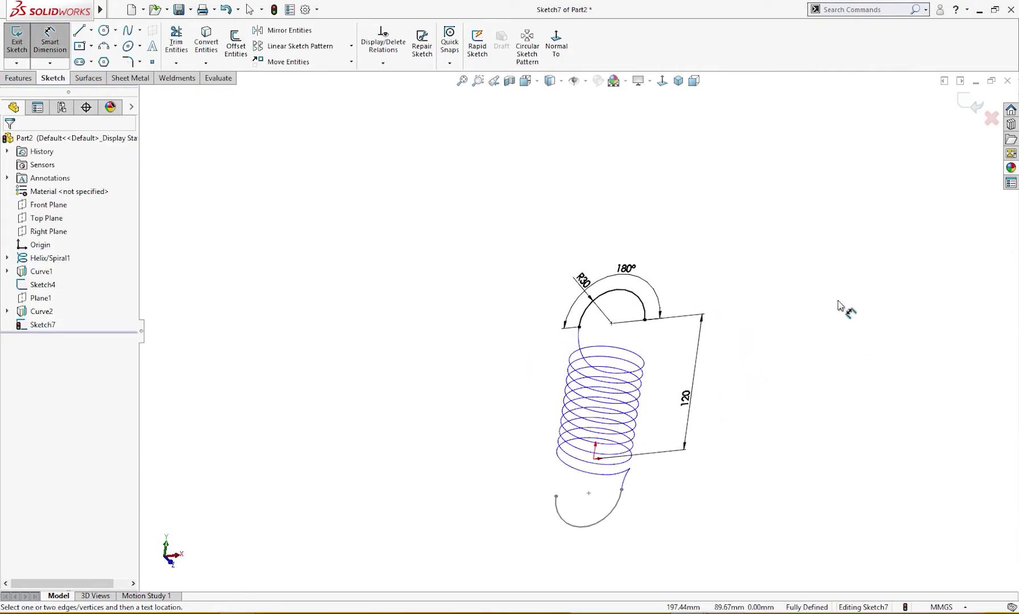
left_click(976, 111)
Step: Create a reference plane perpendicular to the upper hook arc and coincident with the arc's free endpoint
mouse_move(824, 198)
middle_mouse_down()
mouse_move(719, 289)
mouse_move(762, 259)
mouse_move(690, 258)
mouse_move(716, 278)
mouse_move(694, 306)
middle_mouse_up()
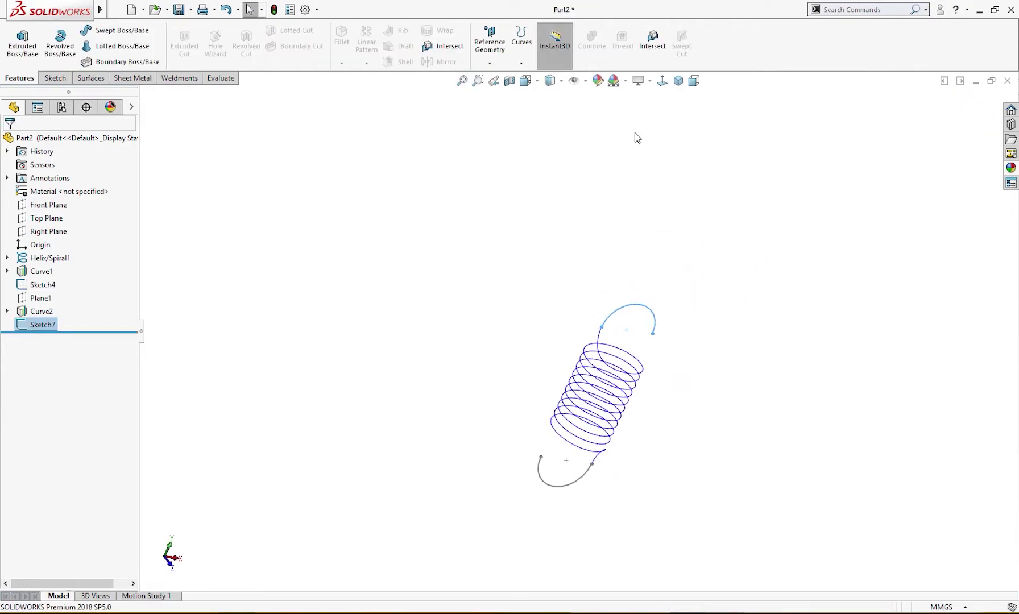
left_click(599, 181)
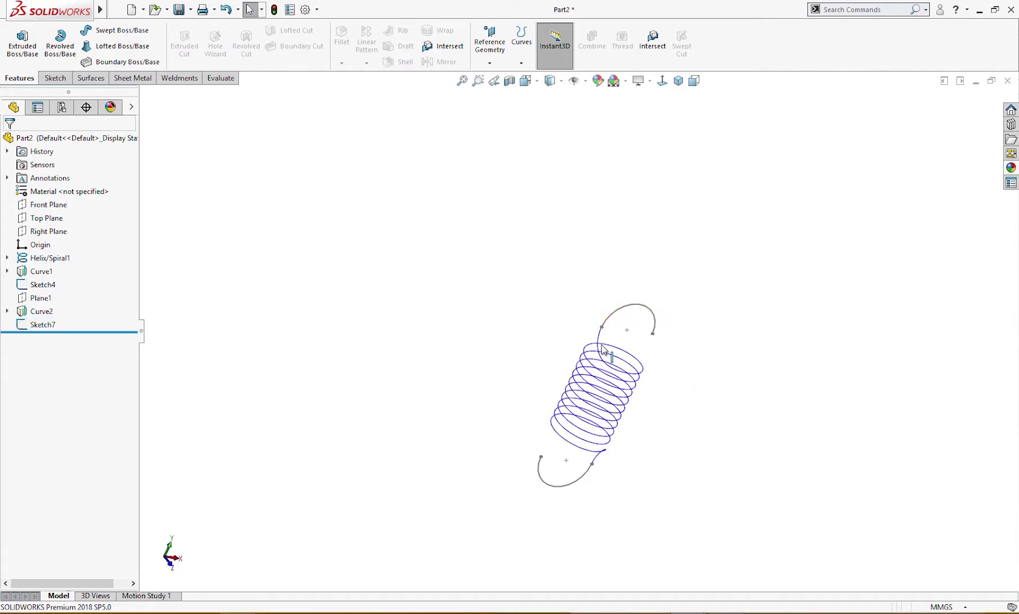
middle_click_drag(637, 350, 644, 318)
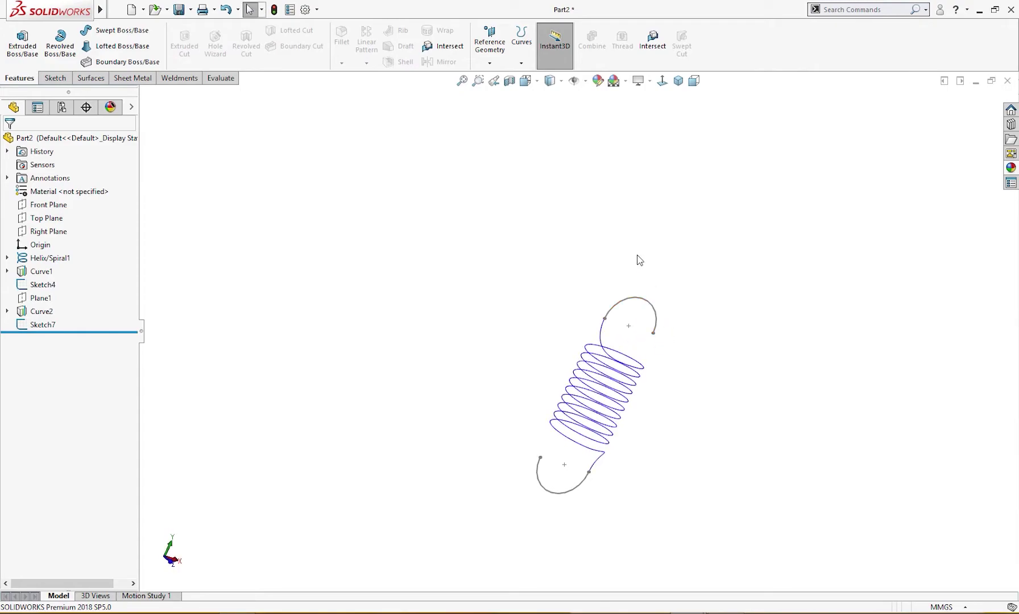
left_click(656, 318)
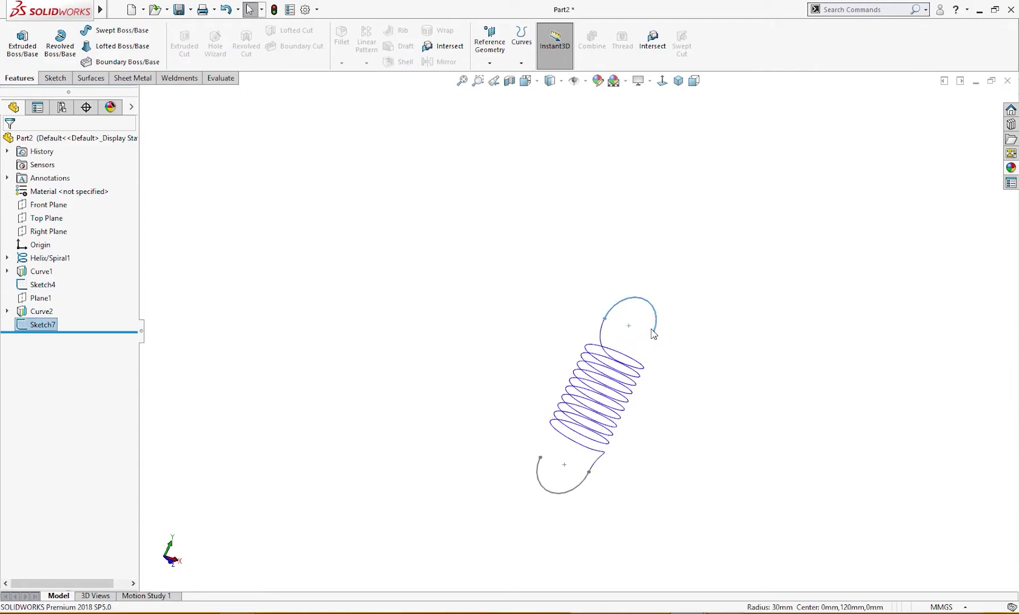
left_click(653, 332, "ctrl")
left_click(490, 62)
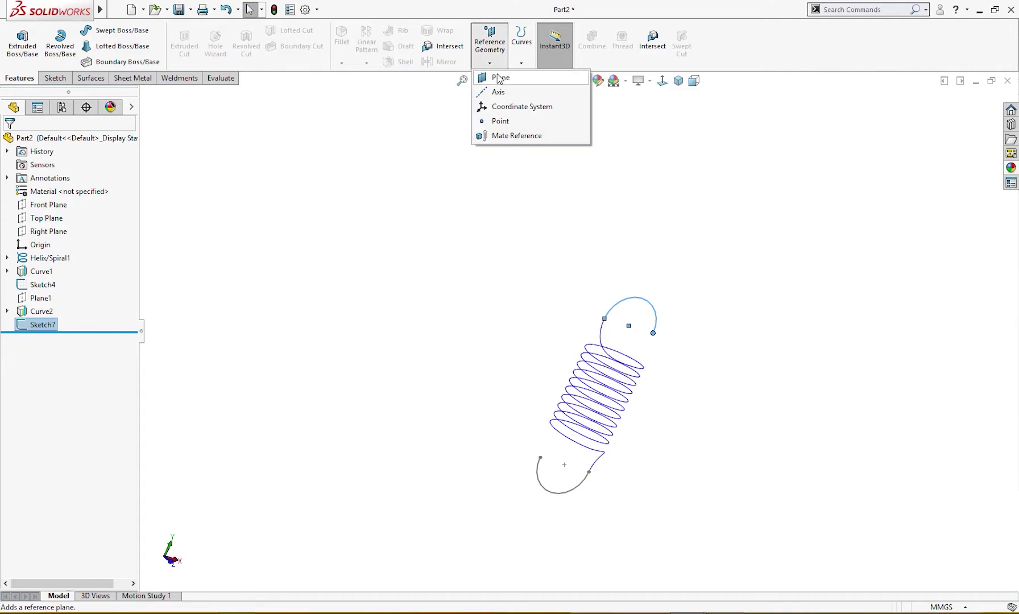
left_click(500, 80)
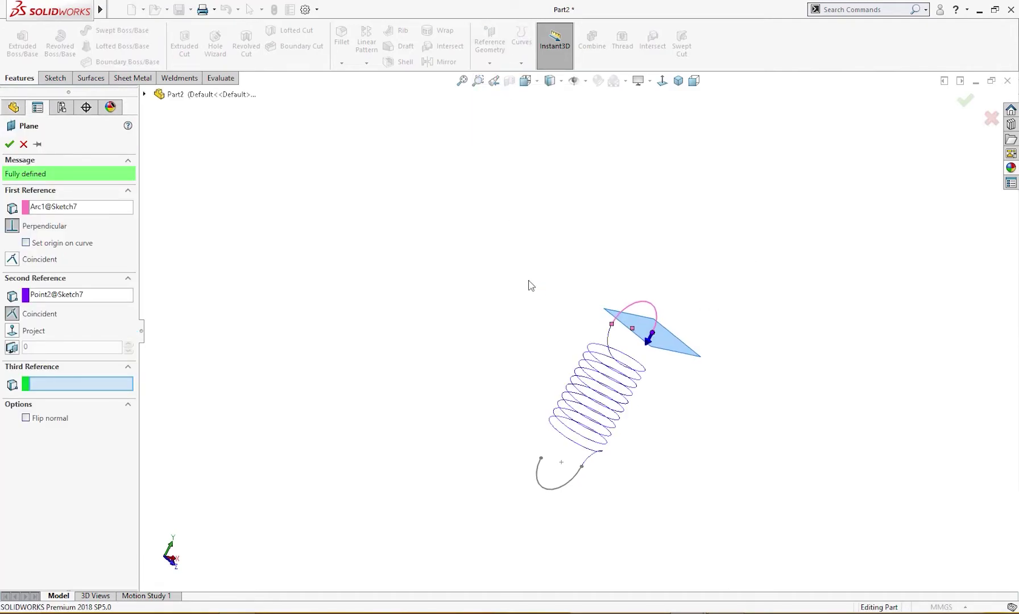
left_click(9, 145)
Step: Sketch a circle about 18 mm in diameter on the new plane, centred on the upper hook arc's free end
scroll(665, 335, "down", 5)
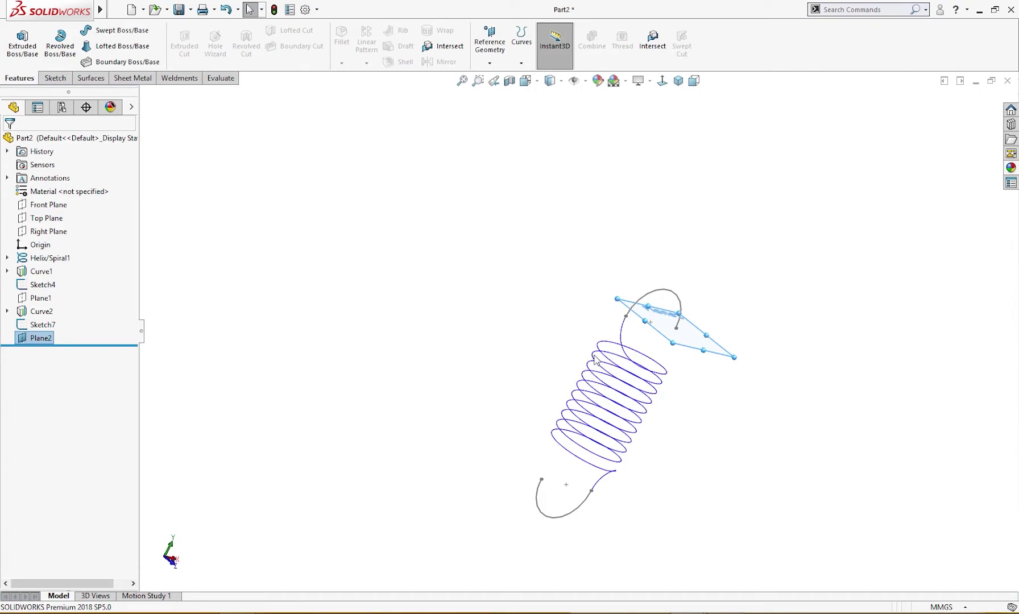
middle_click_drag(660, 341, 747, 308)
left_click(744, 295)
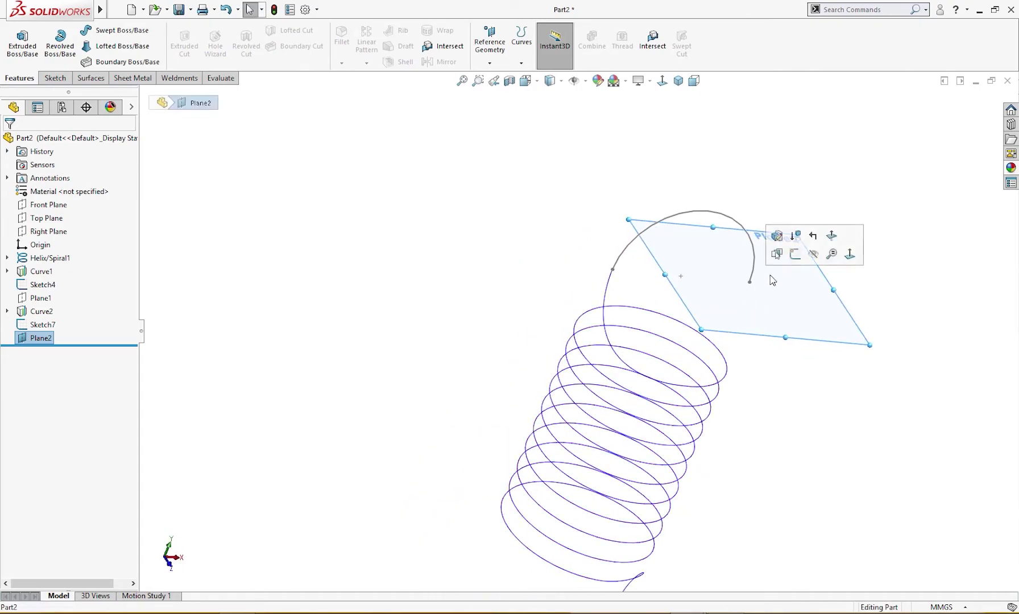
left_click(791, 255)
right_click_drag(754, 299, 835, 319)
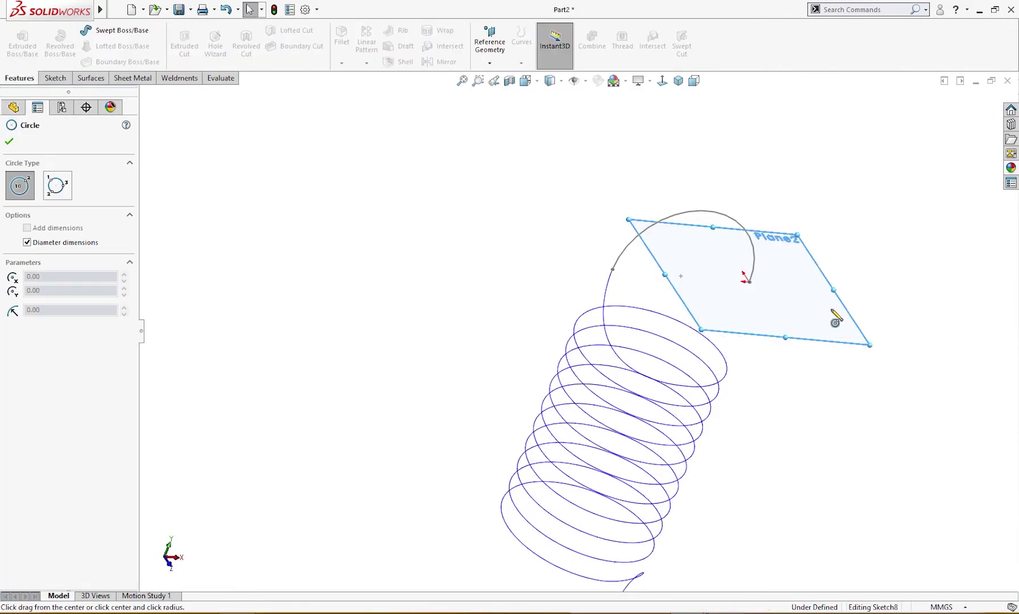
left_click_drag(750, 283, 773, 291)
Step: Dimension the wire profile circle's diameter as 9 mm, then hide the reference plane at the upper hook's end
right_click_drag(797, 325, 777, 296)
left_click(769, 289)
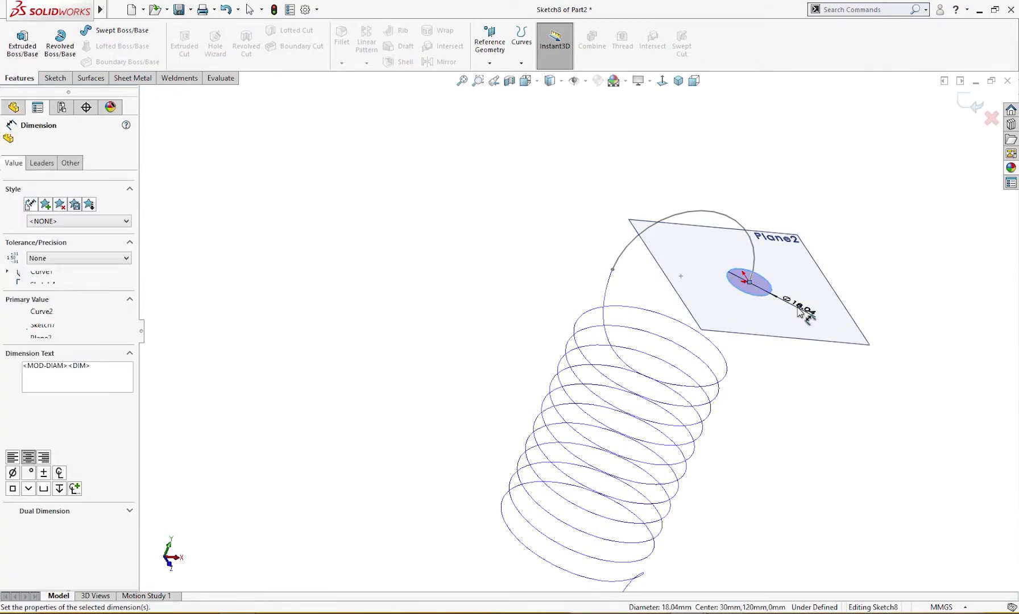
left_click(831, 350)
type("9")
key("Return")
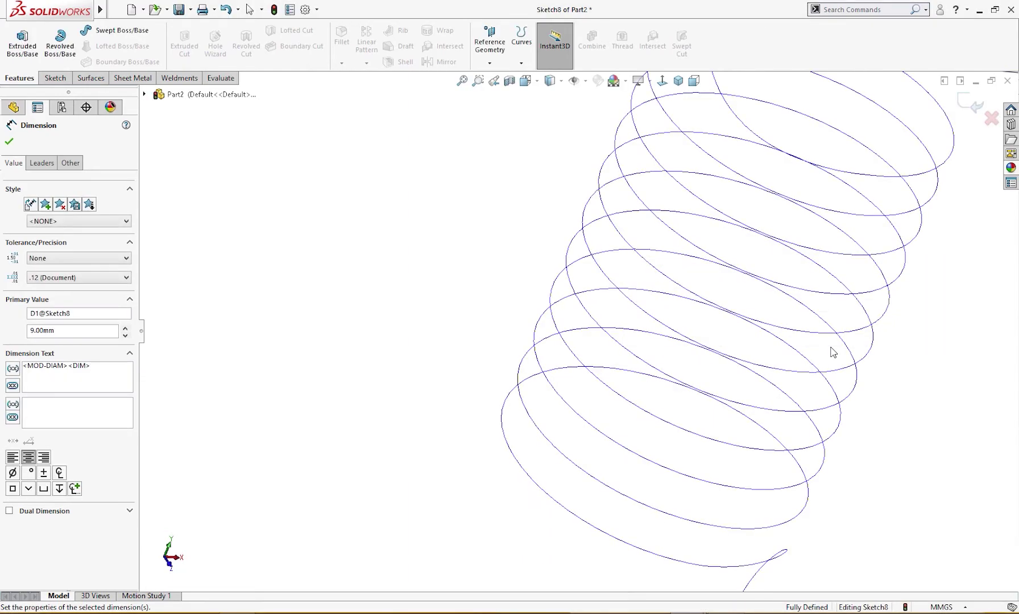
key("z")
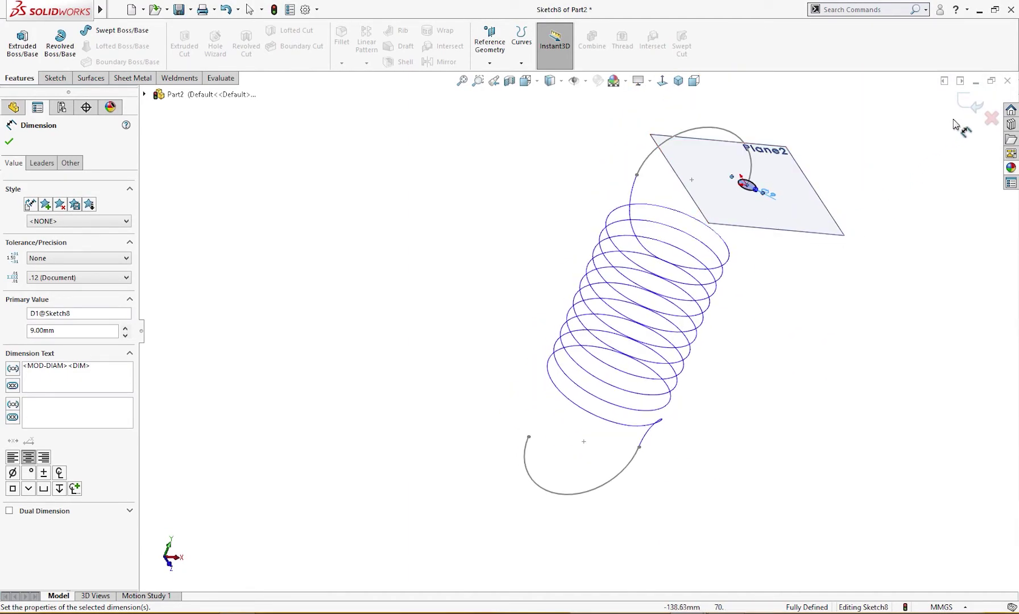
left_click(974, 106)
left_click(844, 215)
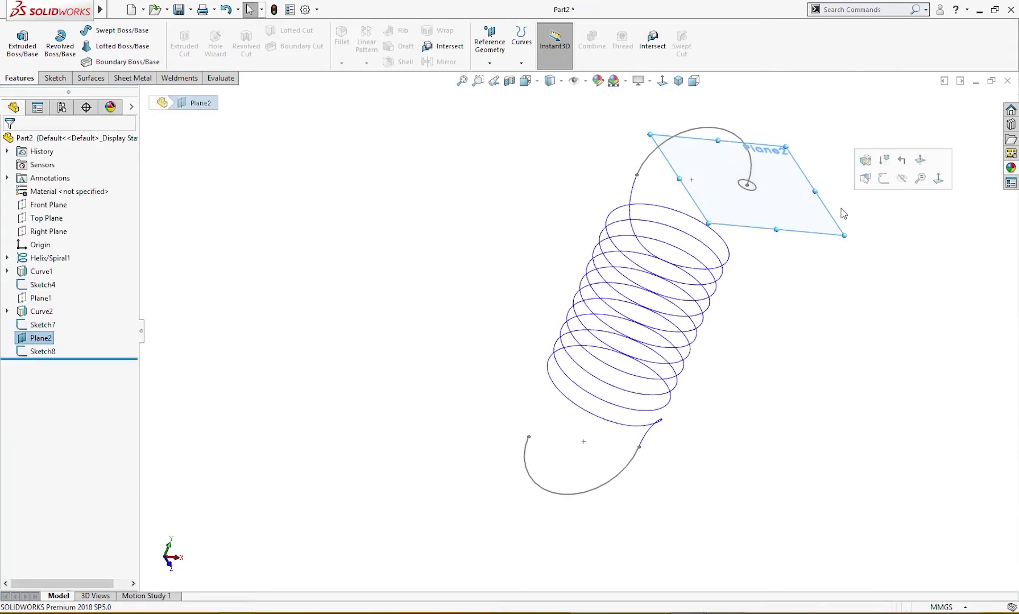
left_click(902, 178)
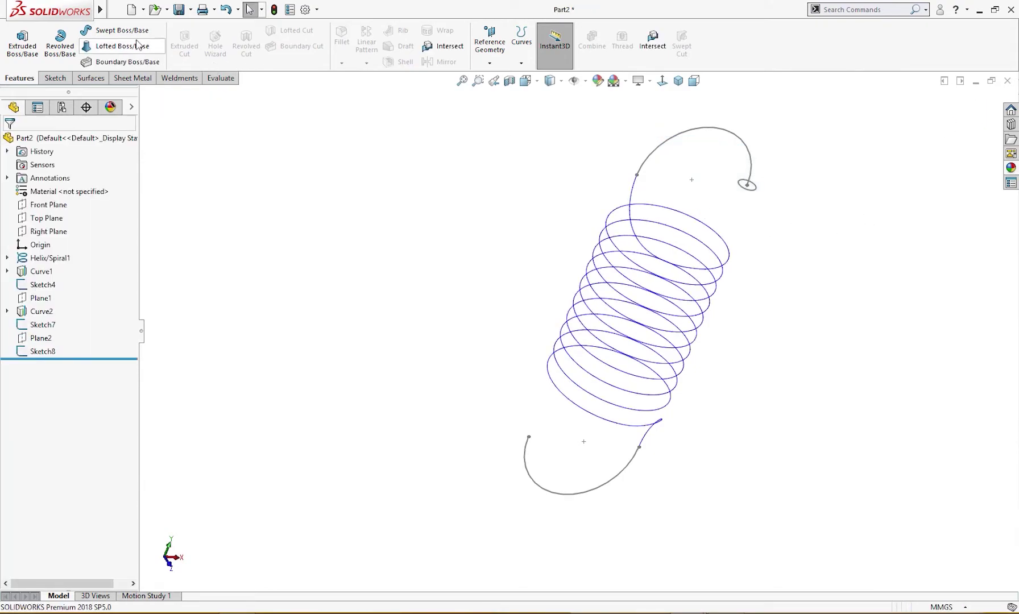
left_click(121, 30)
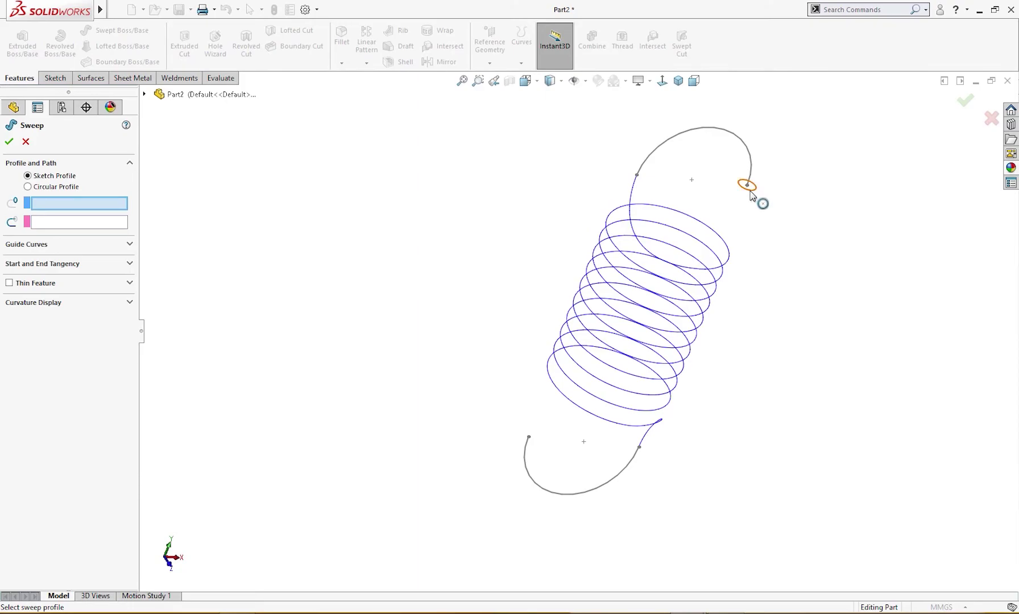
left_click(751, 194)
left_click(756, 170)
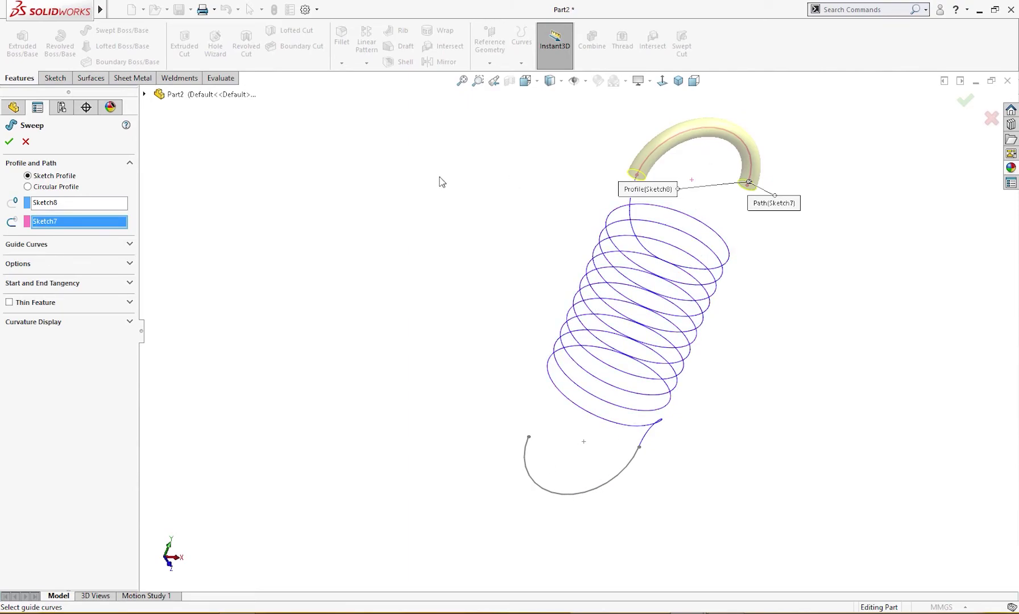
left_click(26, 143)
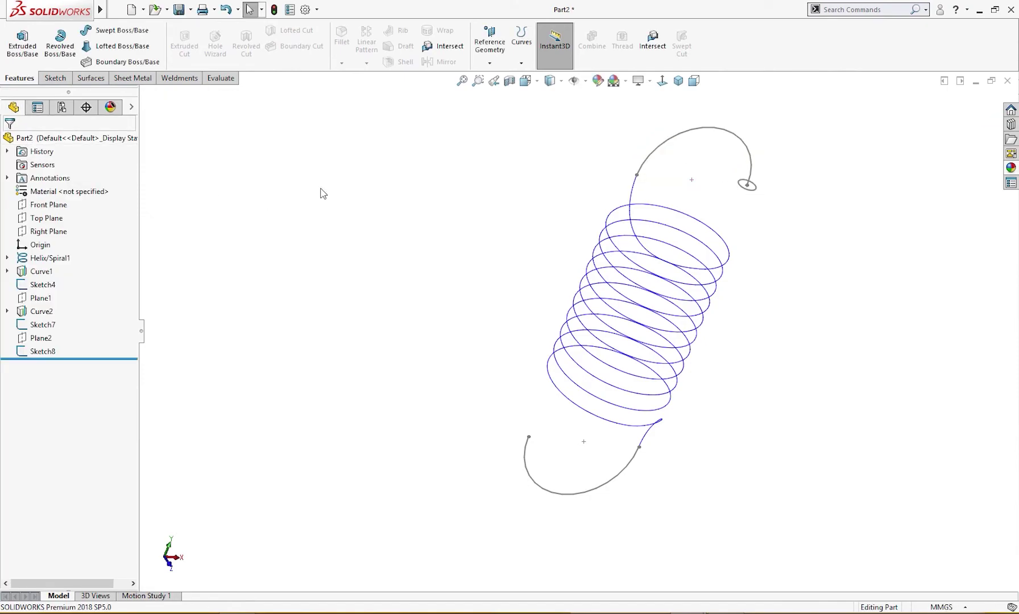
Step: Join the upper hook arc, both projected curves, the helix and the lower hook arc into one composite curve
left_click(522, 39)
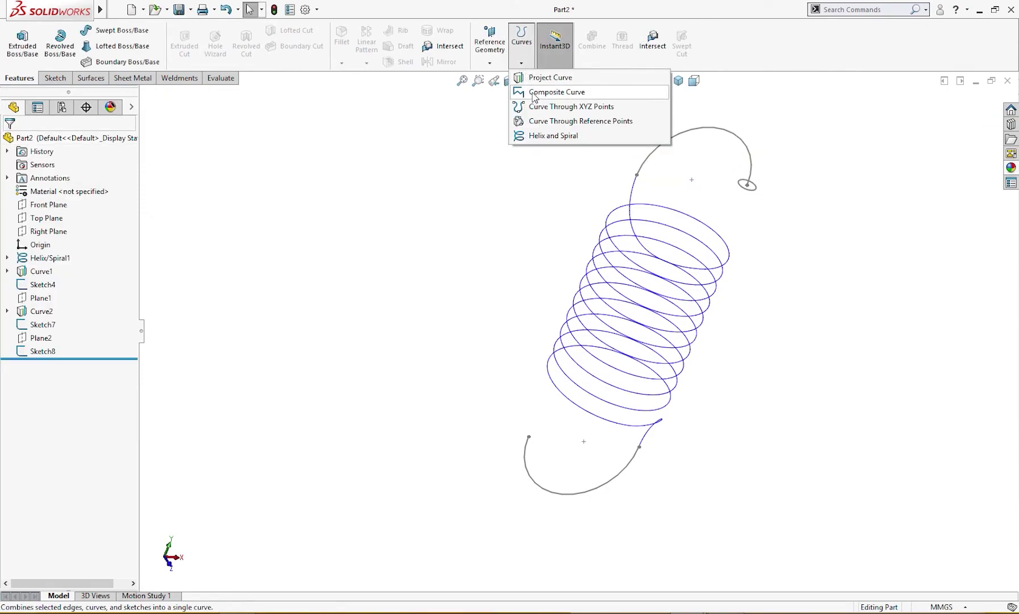
left_click(549, 92)
left_click(751, 155)
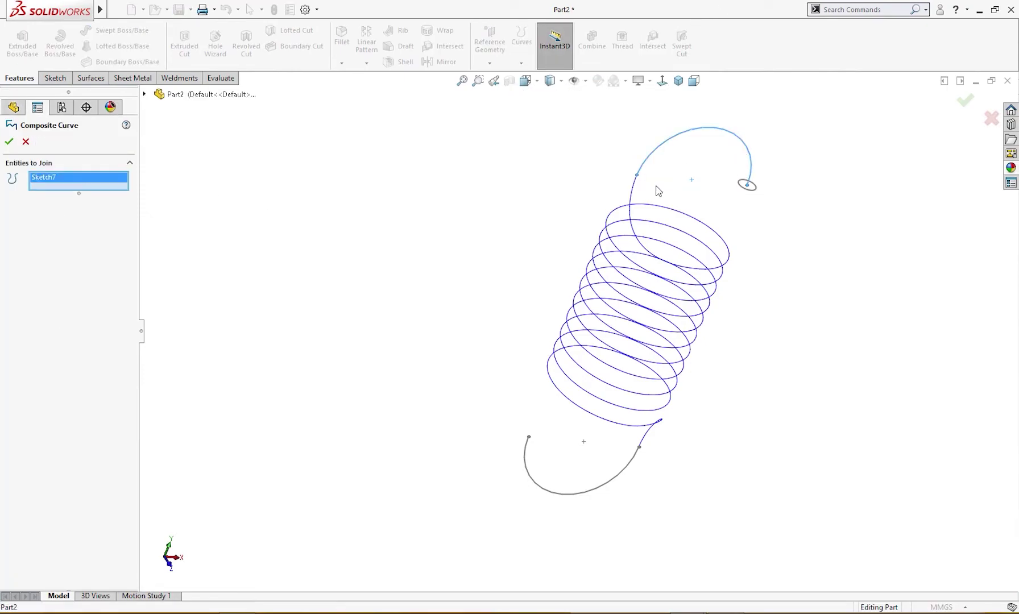
left_click(633, 200)
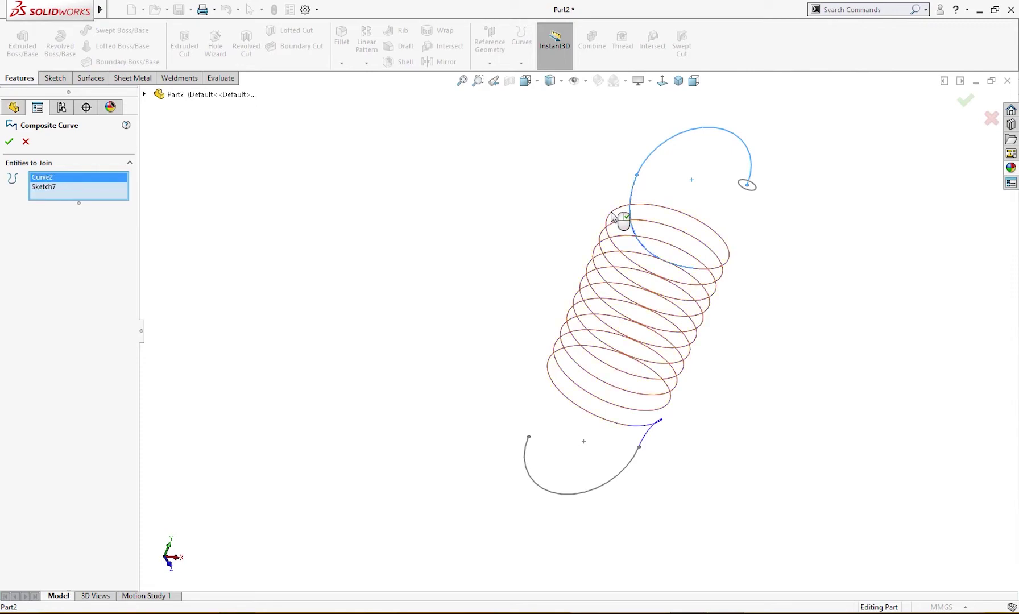
left_click(619, 220)
left_click(648, 432)
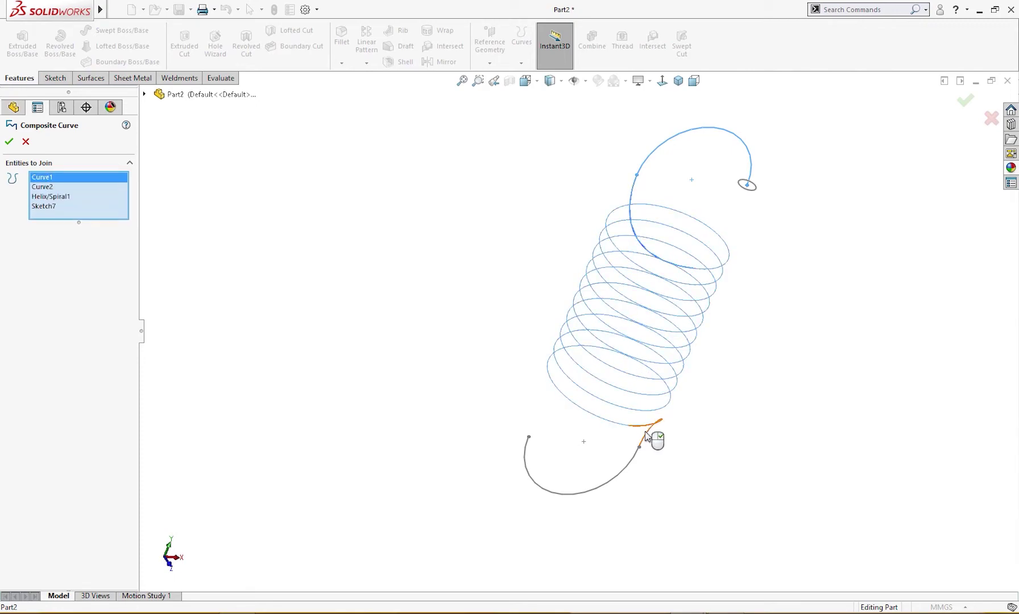
left_click(629, 463)
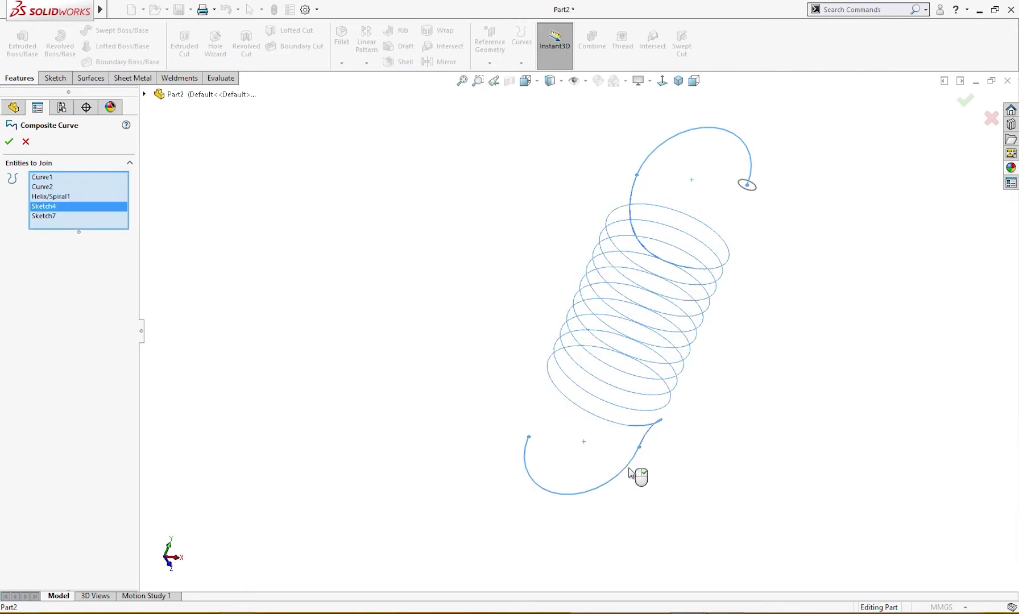
left_click(11, 142)
Step: Sweep the 9 mm circle along the composite curve to form the solid spring
middle_click_drag(373, 310, 364, 275)
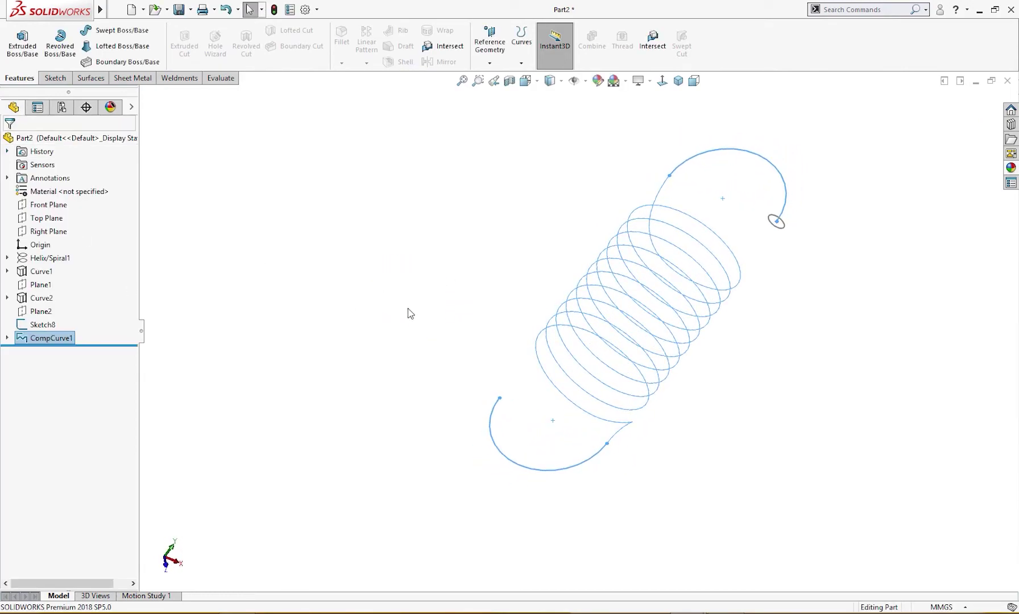
middle_click_drag(409, 314, 421, 272)
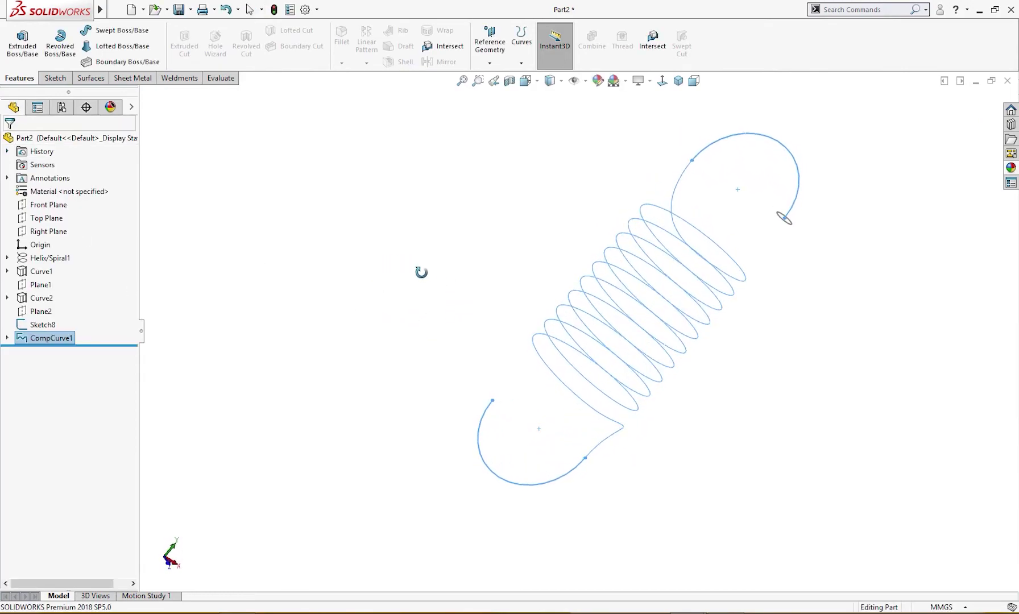
left_click(116, 30)
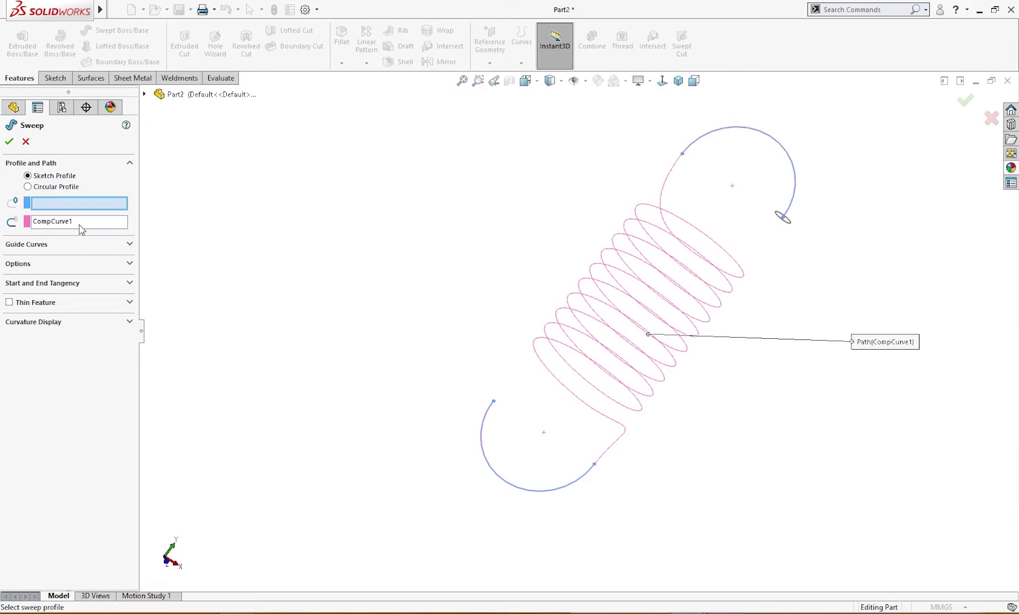
left_click(72, 206)
left_click(785, 227)
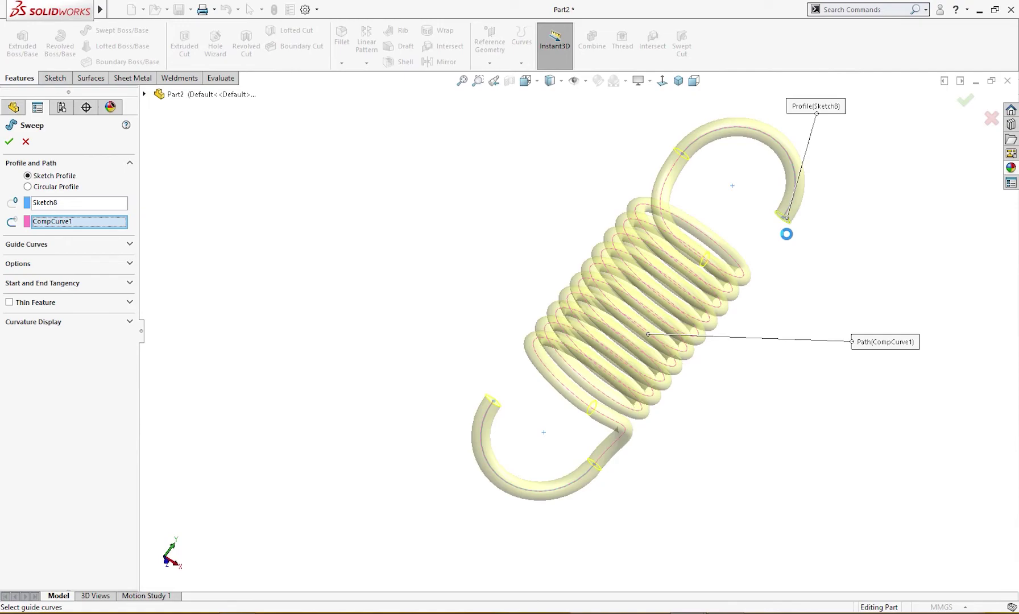
mouse_move(487, 250)
middle_mouse_down()
mouse_move(587, 268)
mouse_move(474, 296)
mouse_move(421, 290)
middle_mouse_up()
left_click(9, 141)
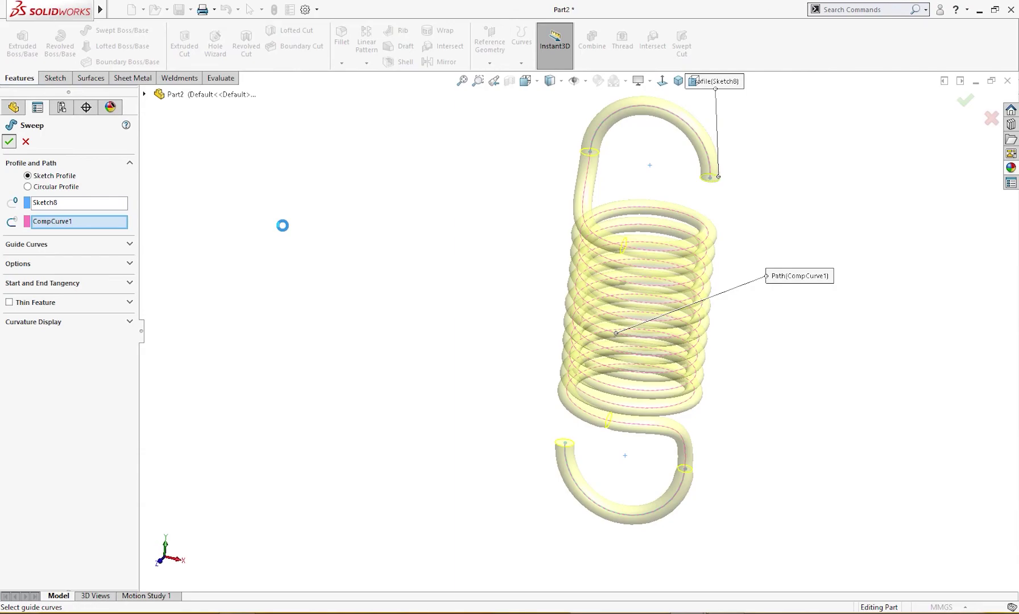
Step: Hide the composite curve that runs through the swept spring body
middle_click_drag(287, 230, 323, 241)
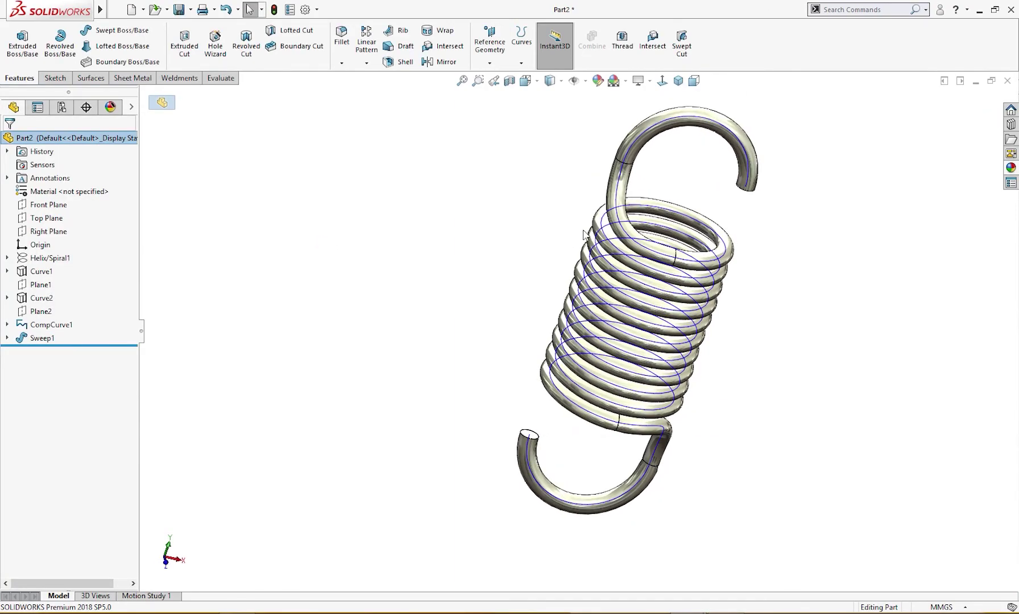
left_click(624, 171)
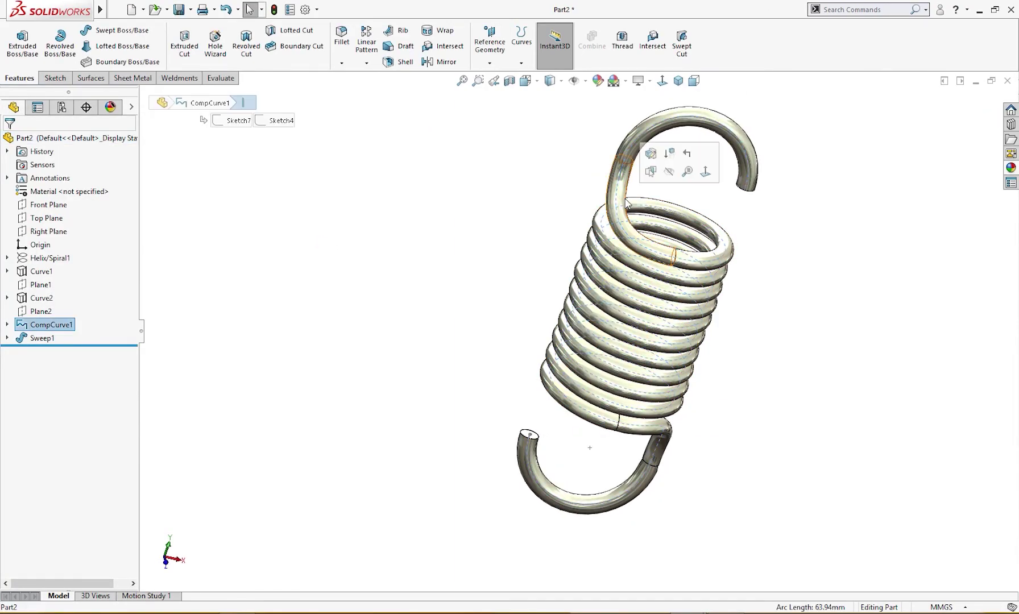
left_click(672, 172)
middle_click_drag(546, 227, 537, 248)
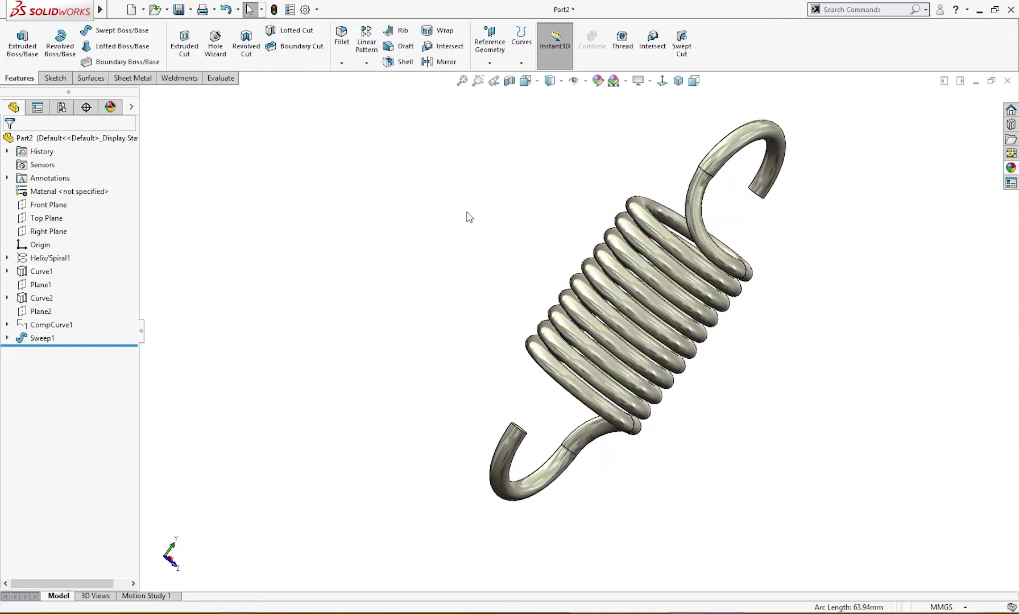
Step: Recolour the whole spring part blue, with RGB 63, 134, 255
key("ctrl+7")
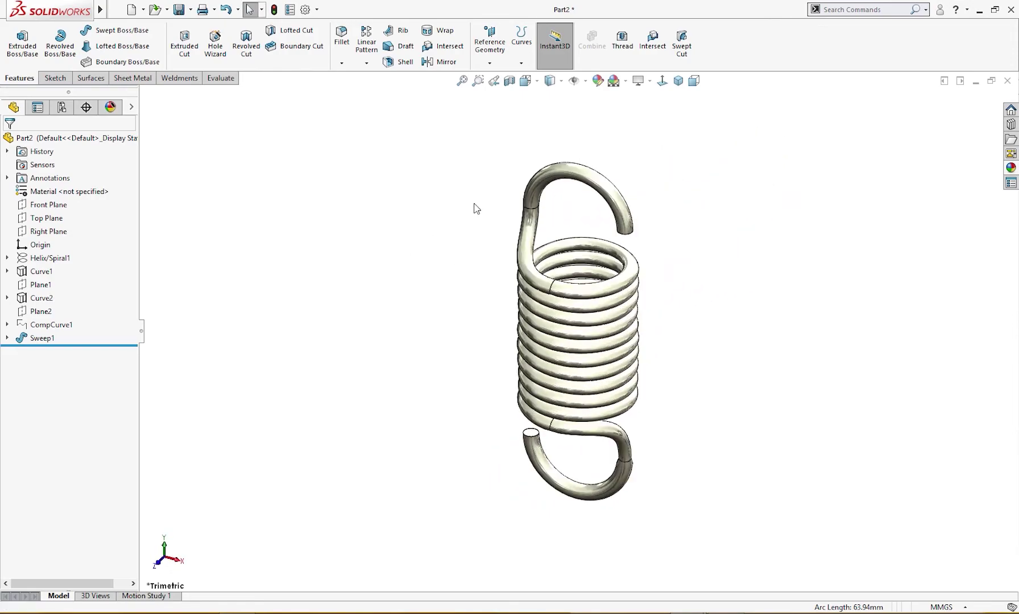
left_click(598, 80)
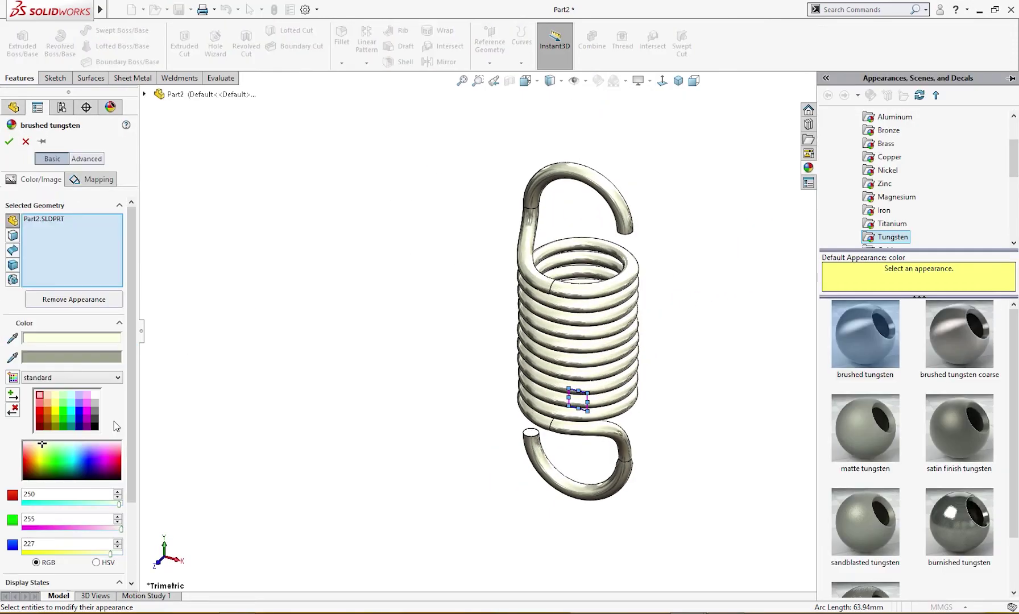
left_click_drag(43, 446, 83, 454)
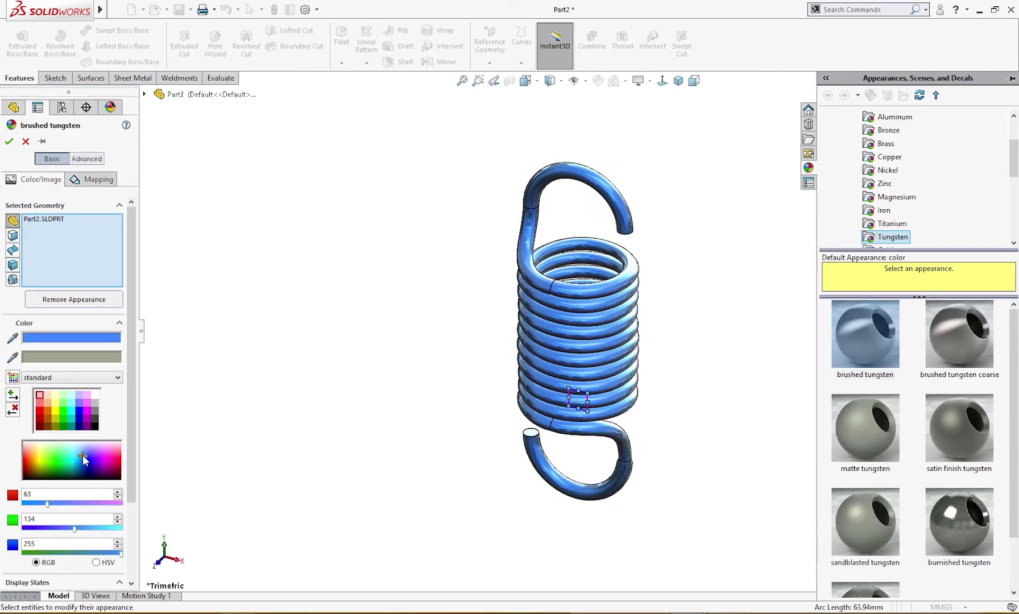
key("Return")
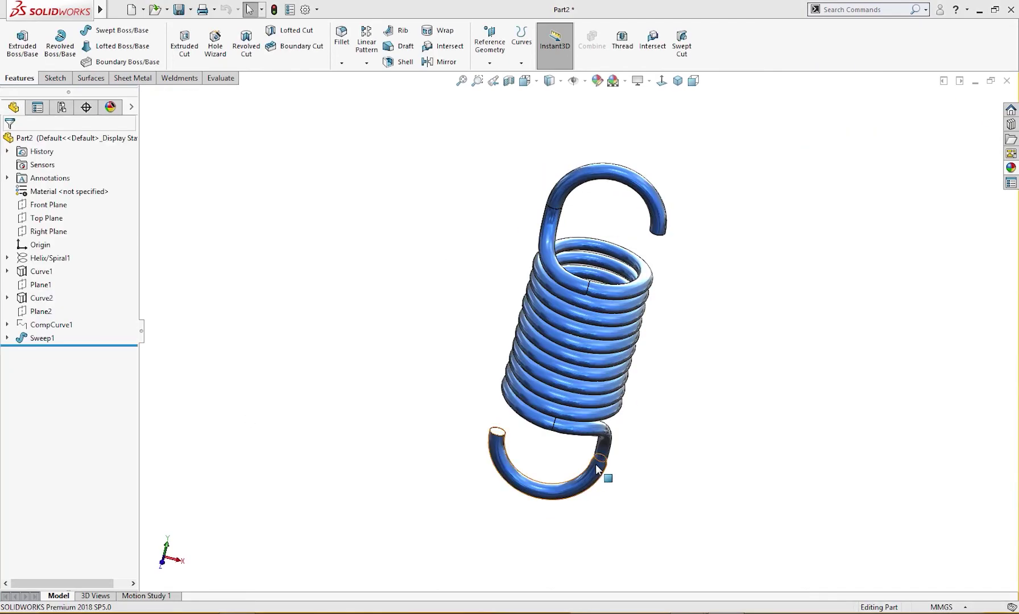
Step: Edit the spring's sweep feature to merge tangent faces, removing the seams between the hooks and their transition curves
scroll(602, 474, "down", 10)
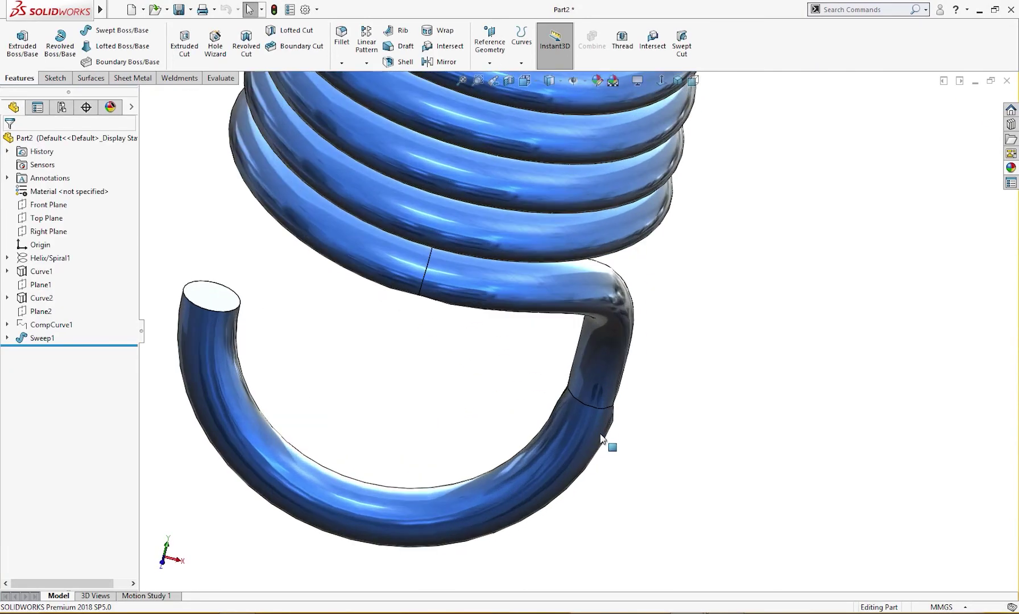
left_click(41, 339)
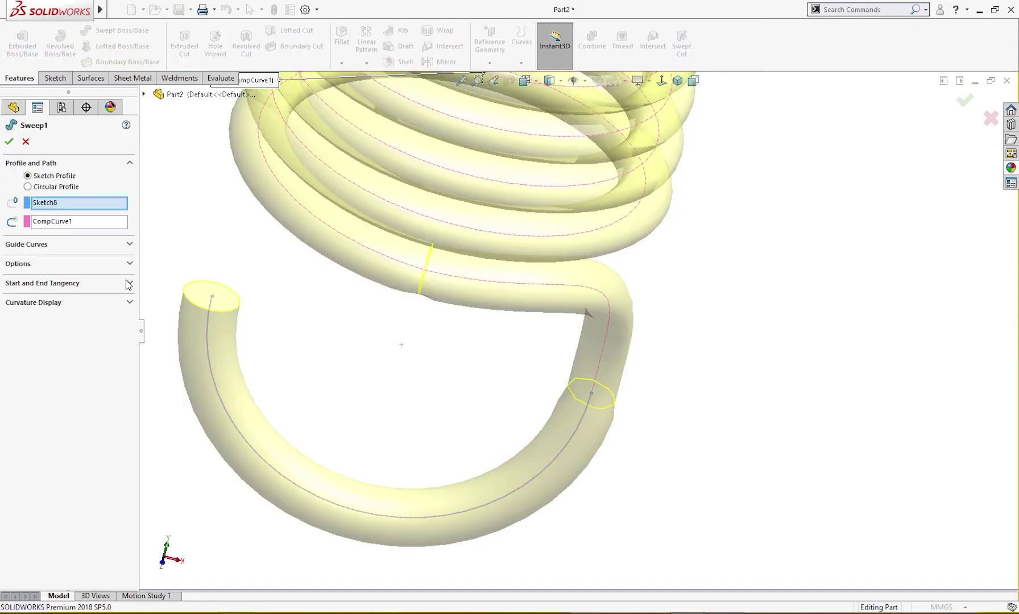
left_click(129, 284)
left_click(130, 265)
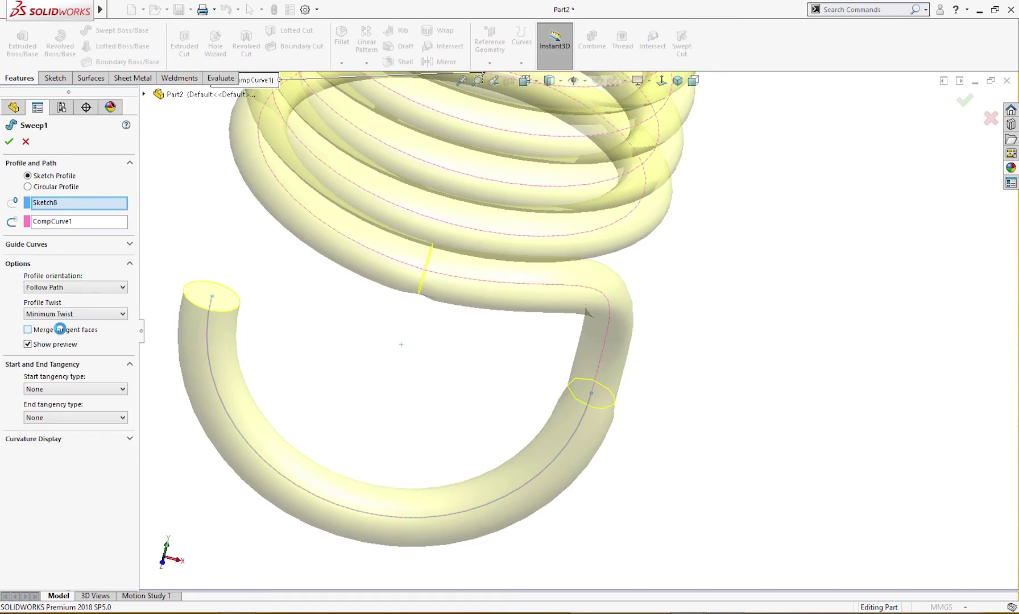
left_click(60, 329)
mouse_move(558, 424)
middle_mouse_down()
mouse_move(564, 419)
mouse_move(542, 409)
middle_mouse_up()
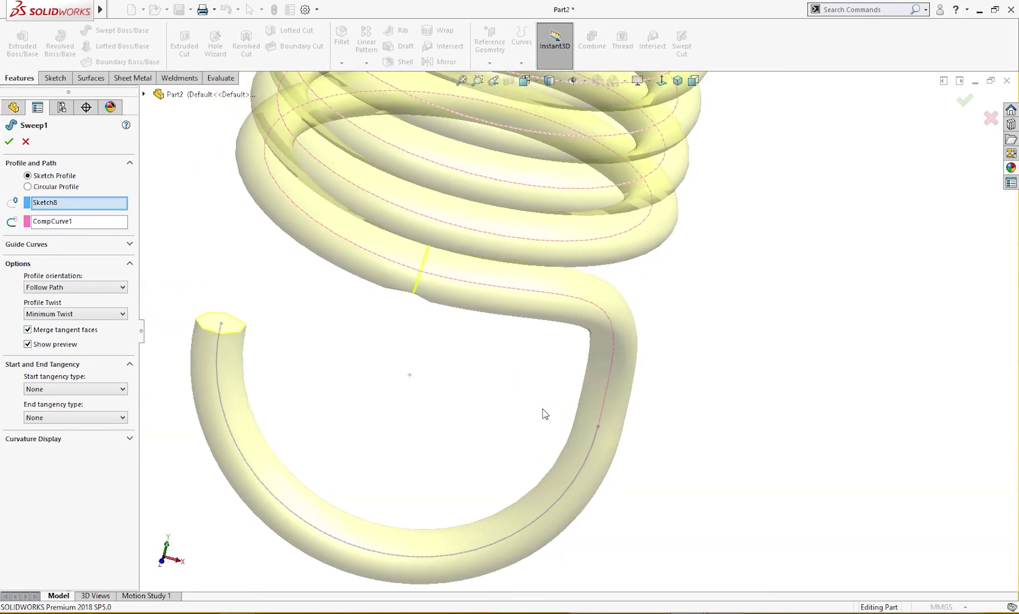
left_click(10, 142)
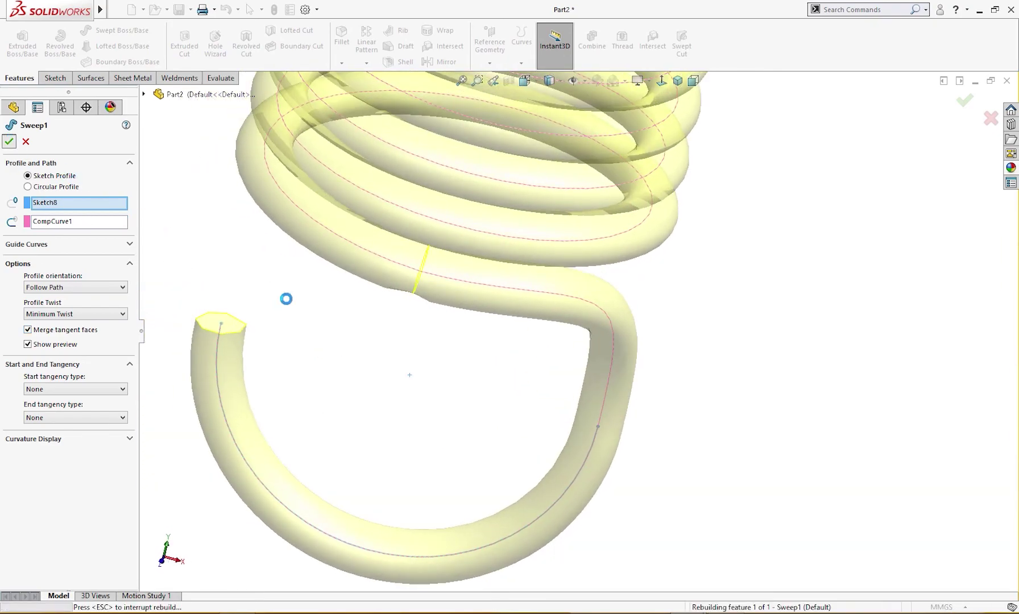
mouse_move(343, 355)
middle_mouse_down()
mouse_move(373, 369)
mouse_move(337, 351)
middle_mouse_up()
right_click_drag(337, 350, 421, 296)
middle_click_drag(398, 331, 535, 445)
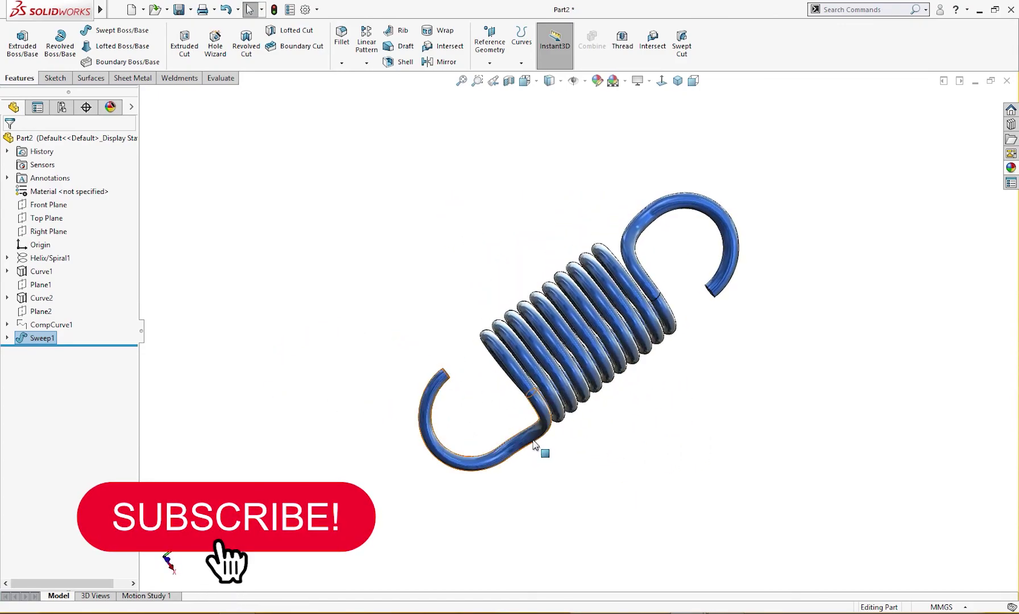
scroll(534, 445, "down", 2)
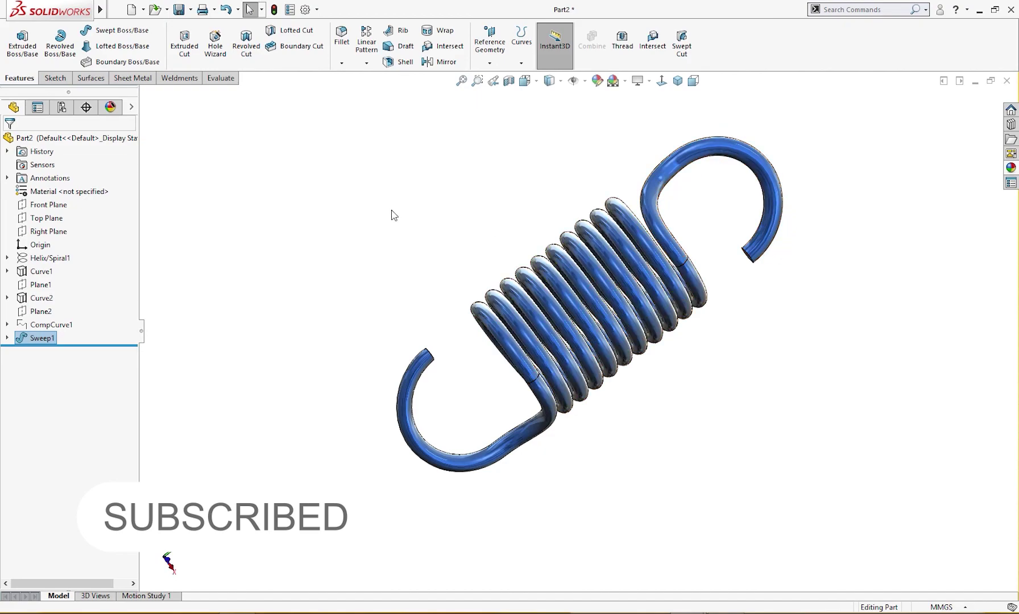
middle_click_drag(392, 214, 445, 325)
right_click_drag(360, 296, 421, 230)
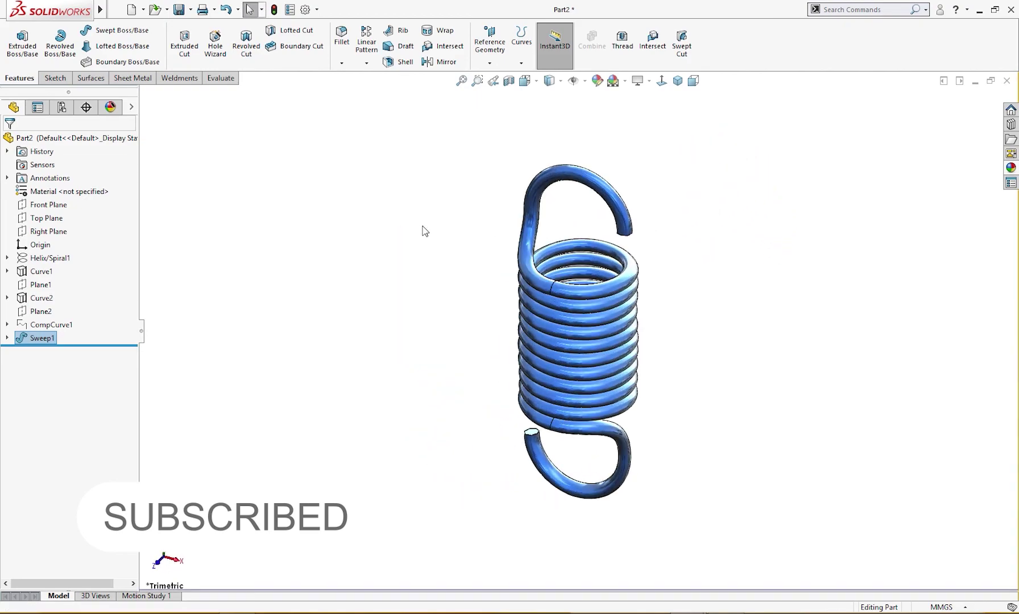